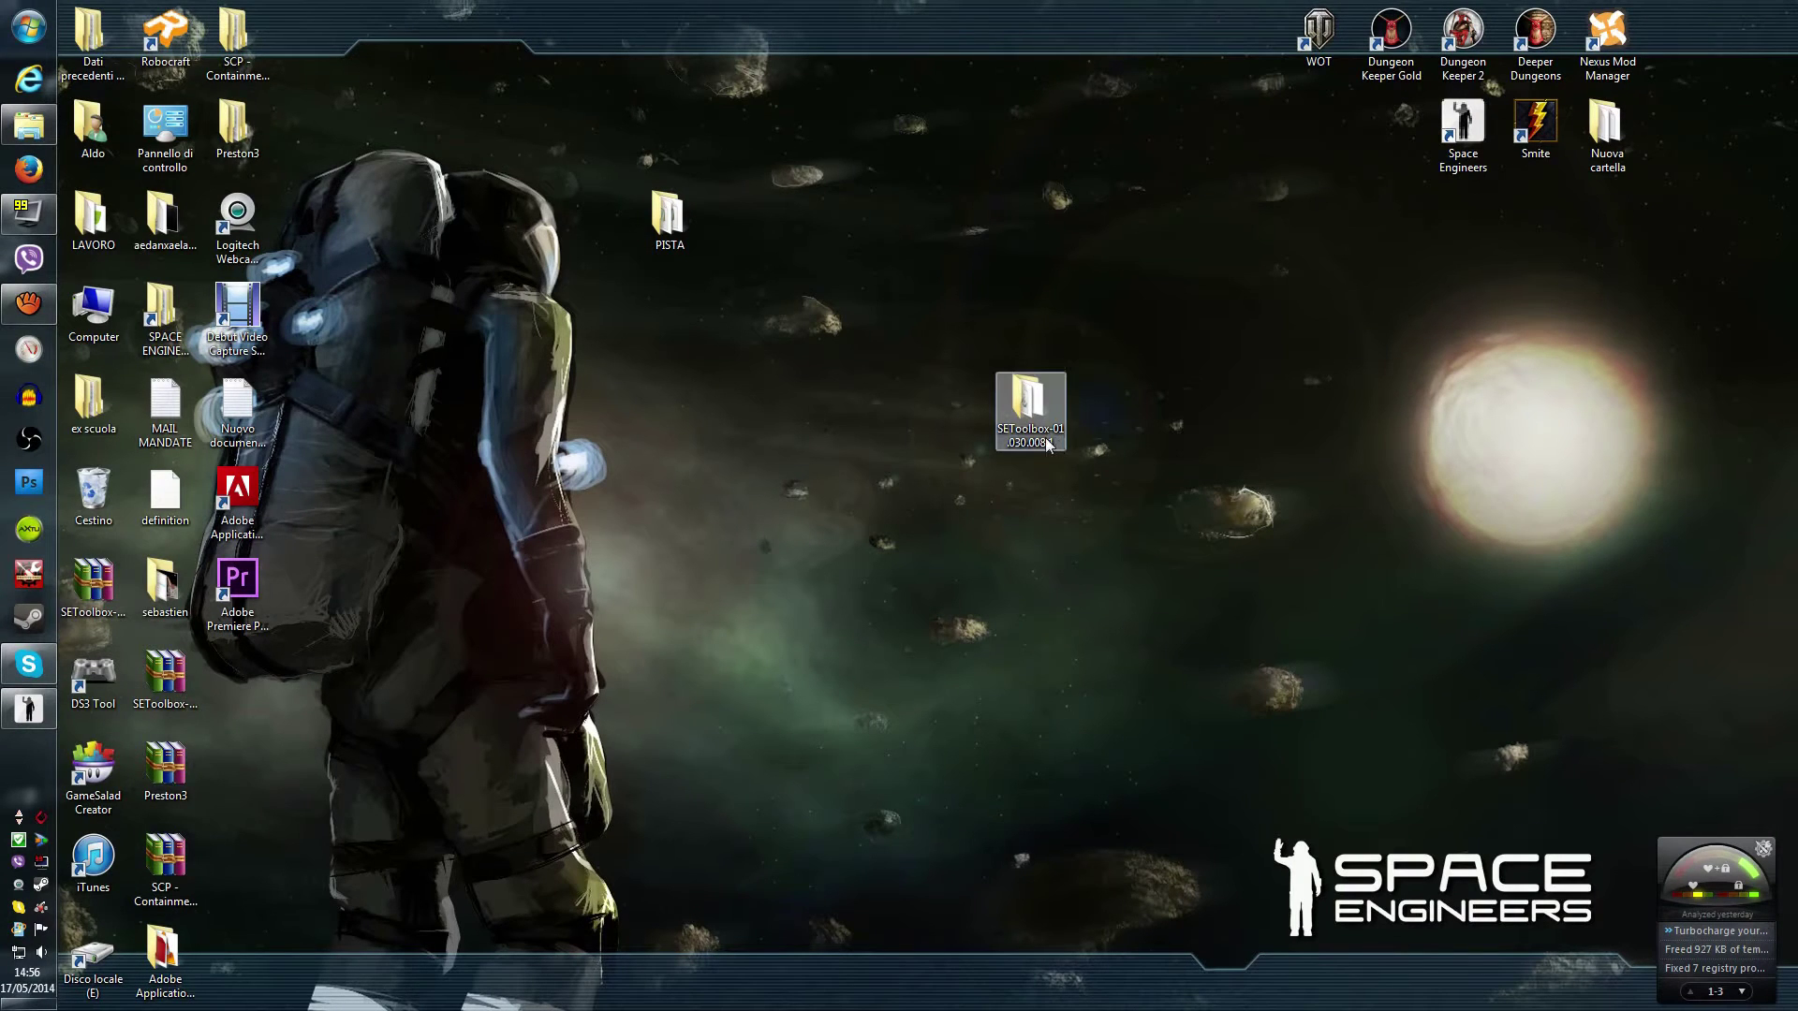
{"action": "left_click_drag", "start_coordinate": [1050, 448], "coordinate": [693, 367]}
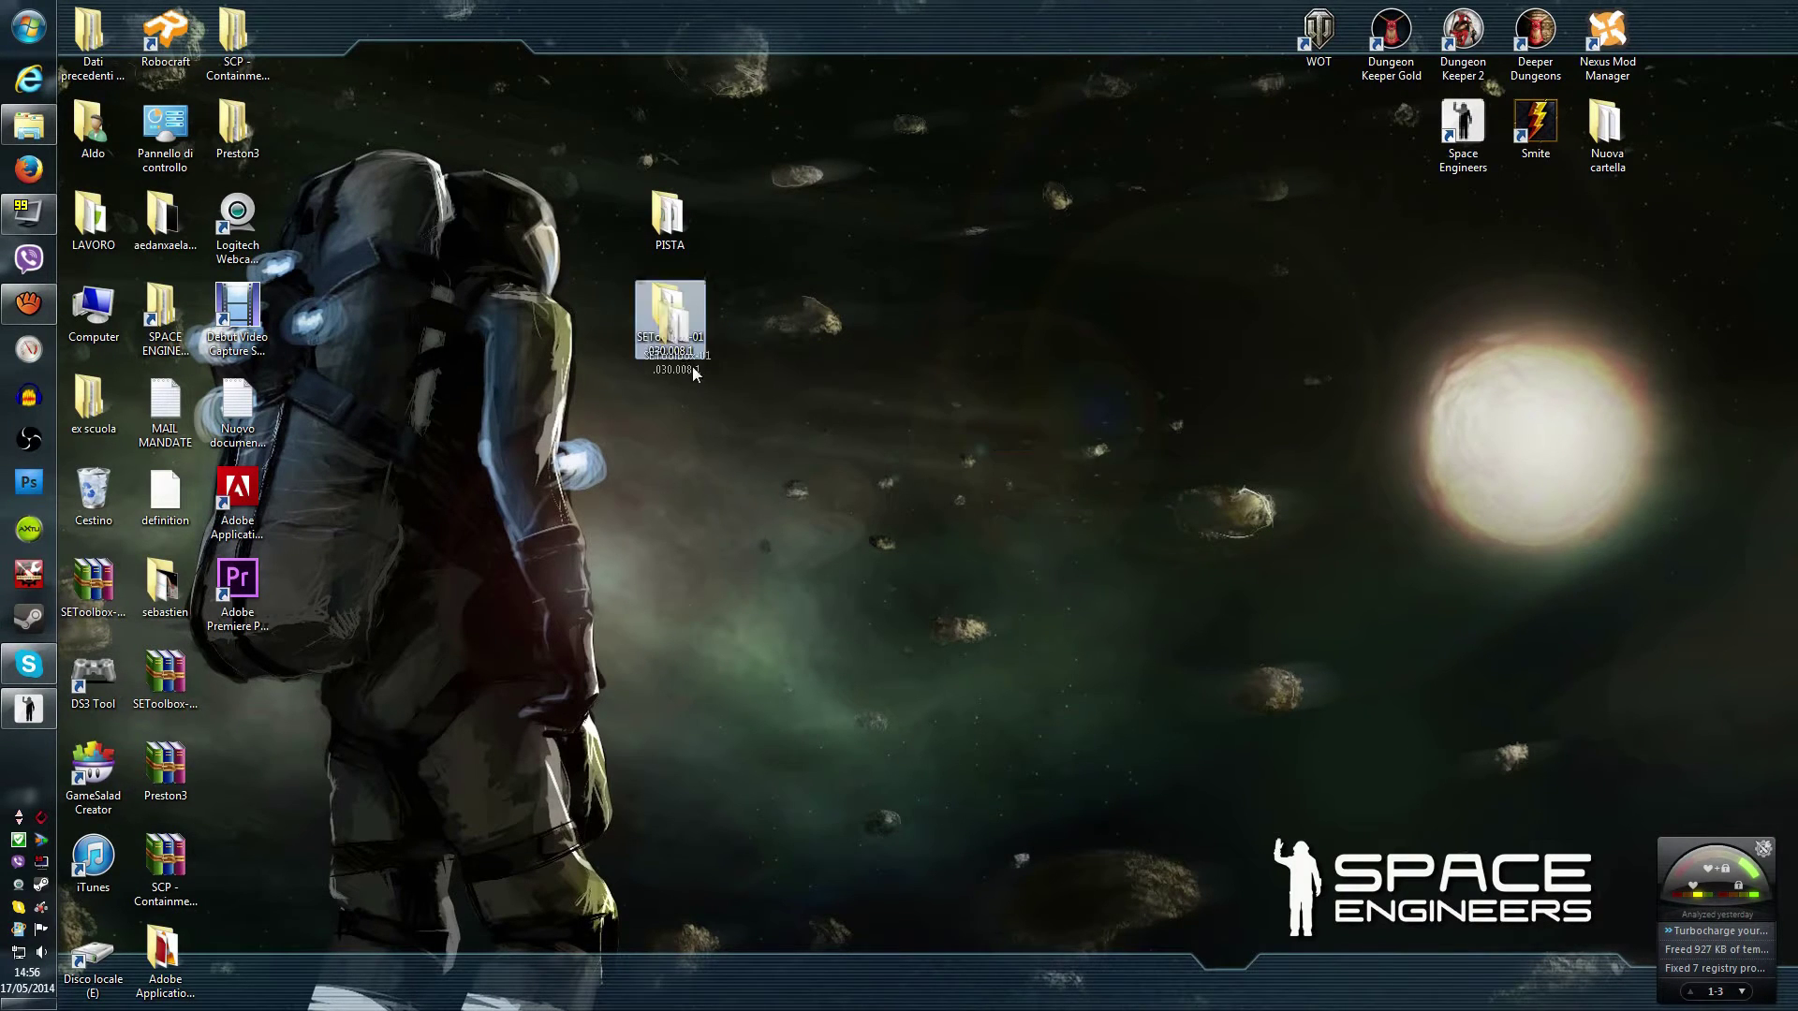
{"action": "left_click", "coordinate": [957, 384]}
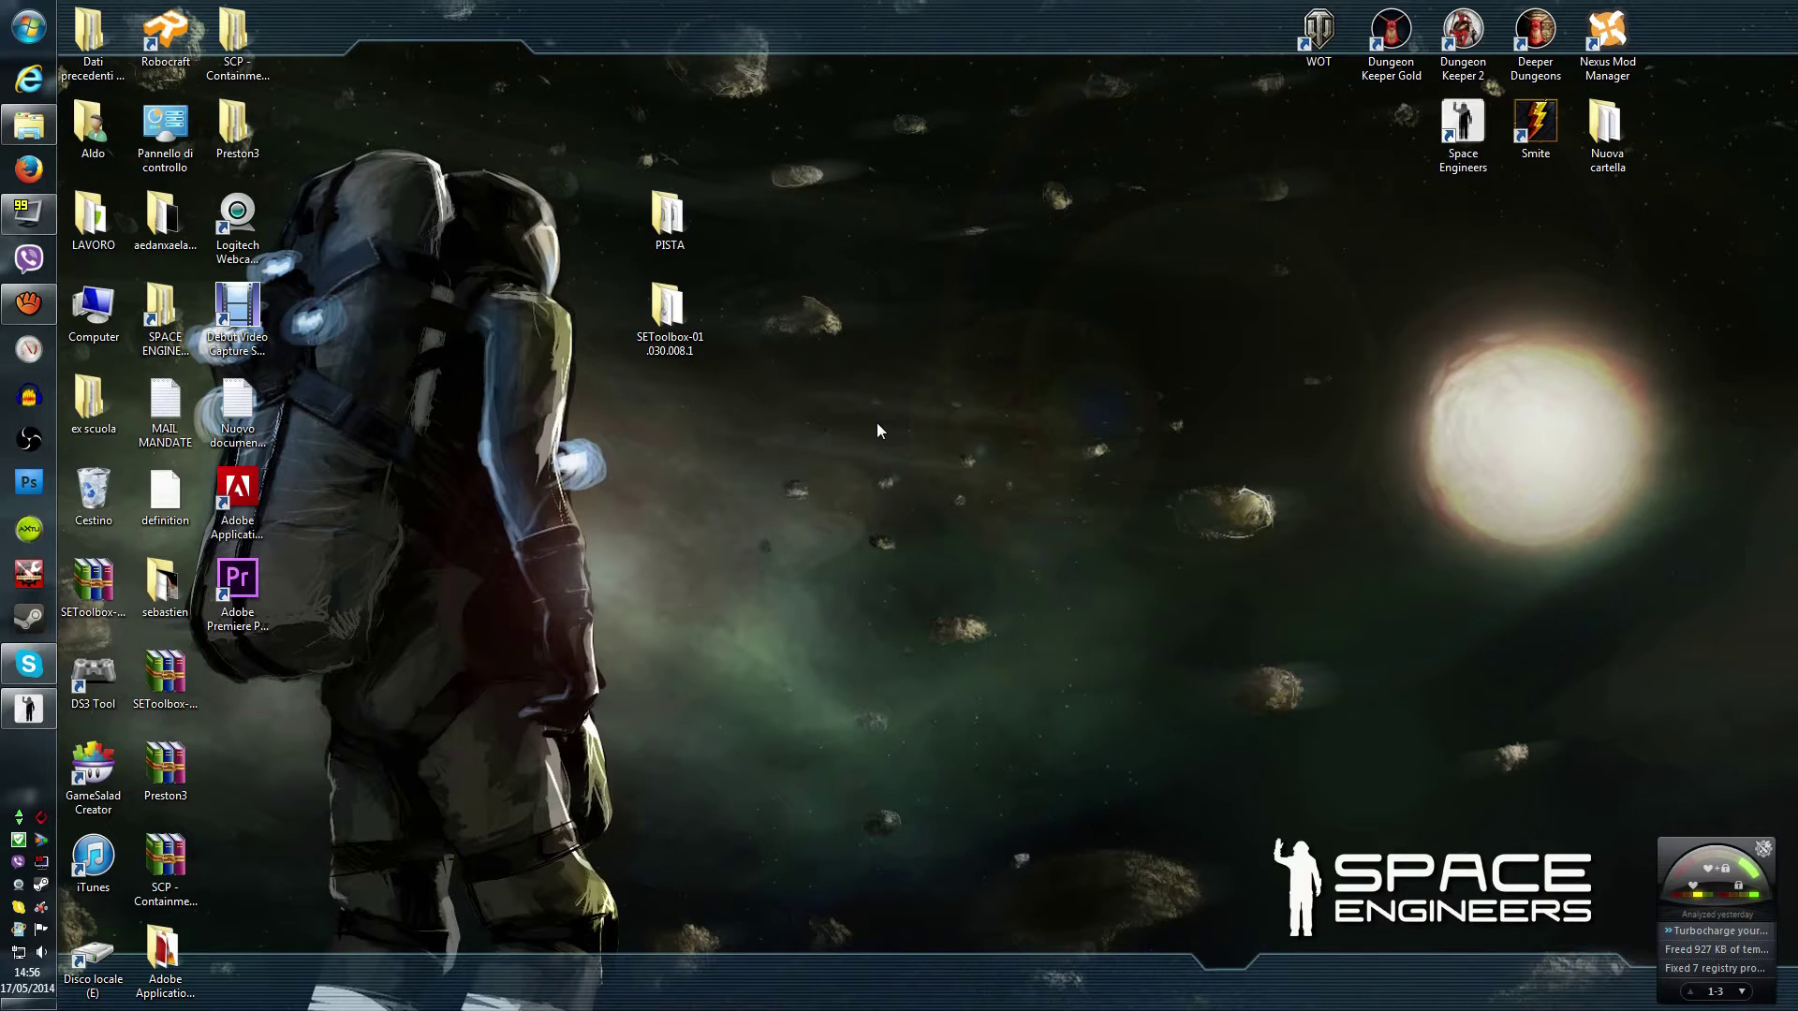
{"action": "left_click_drag", "start_coordinate": [669, 314], "coordinate": [1028, 407]}
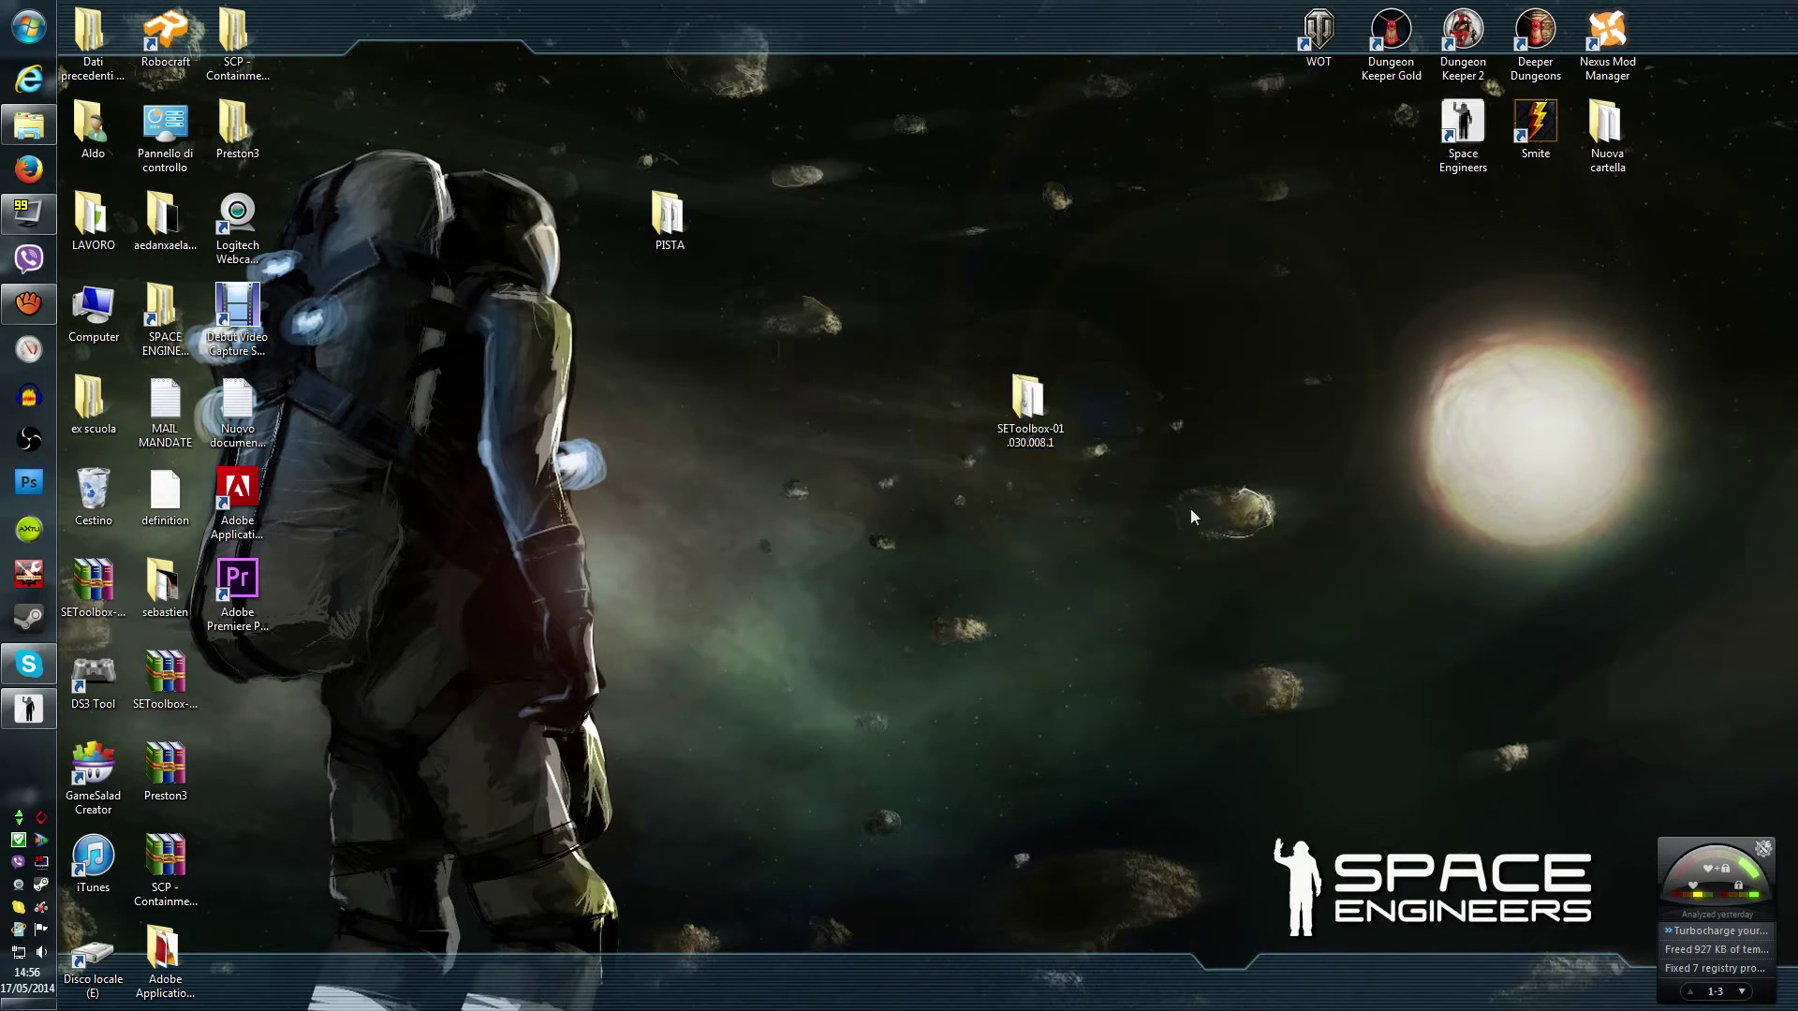
Create a desktop folder named Antares and place it level with the SEToolbox folder.
{"action": "right_click", "coordinate": [1265, 429]}
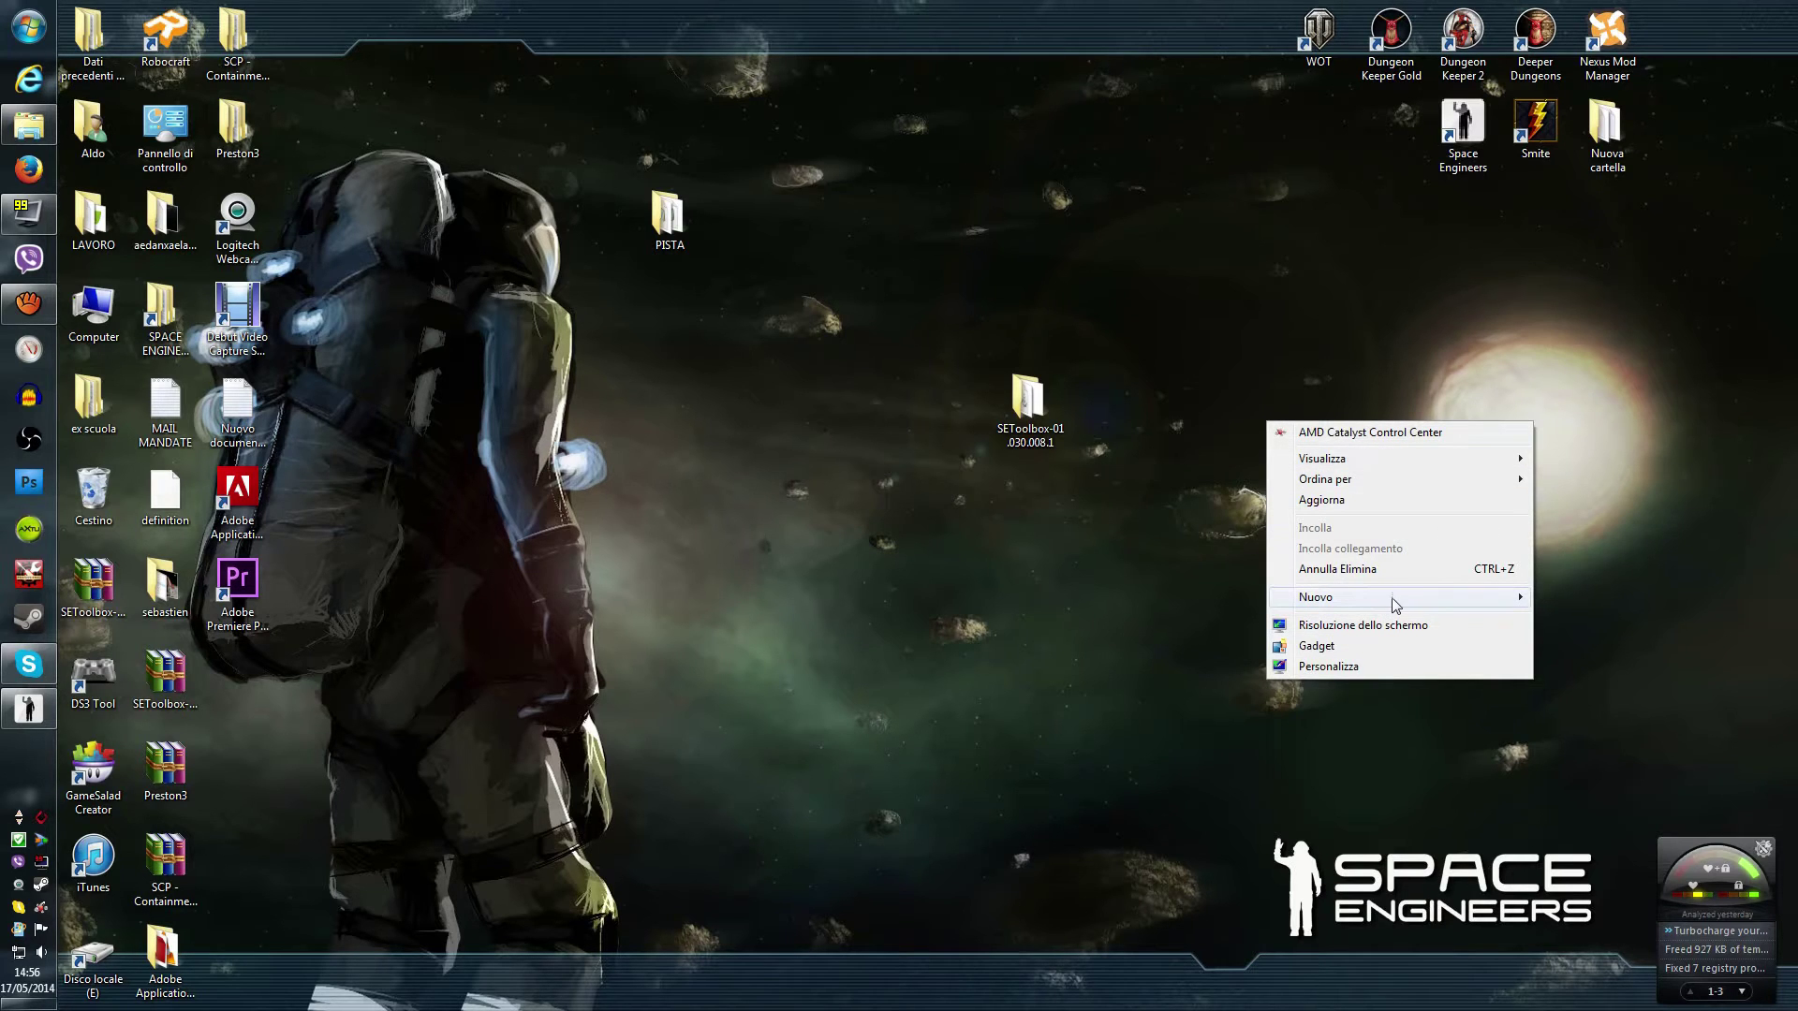
{"action": "mouse_move", "coordinate": [1395, 604]}
{"action": "left_click", "coordinate": [1574, 602]}
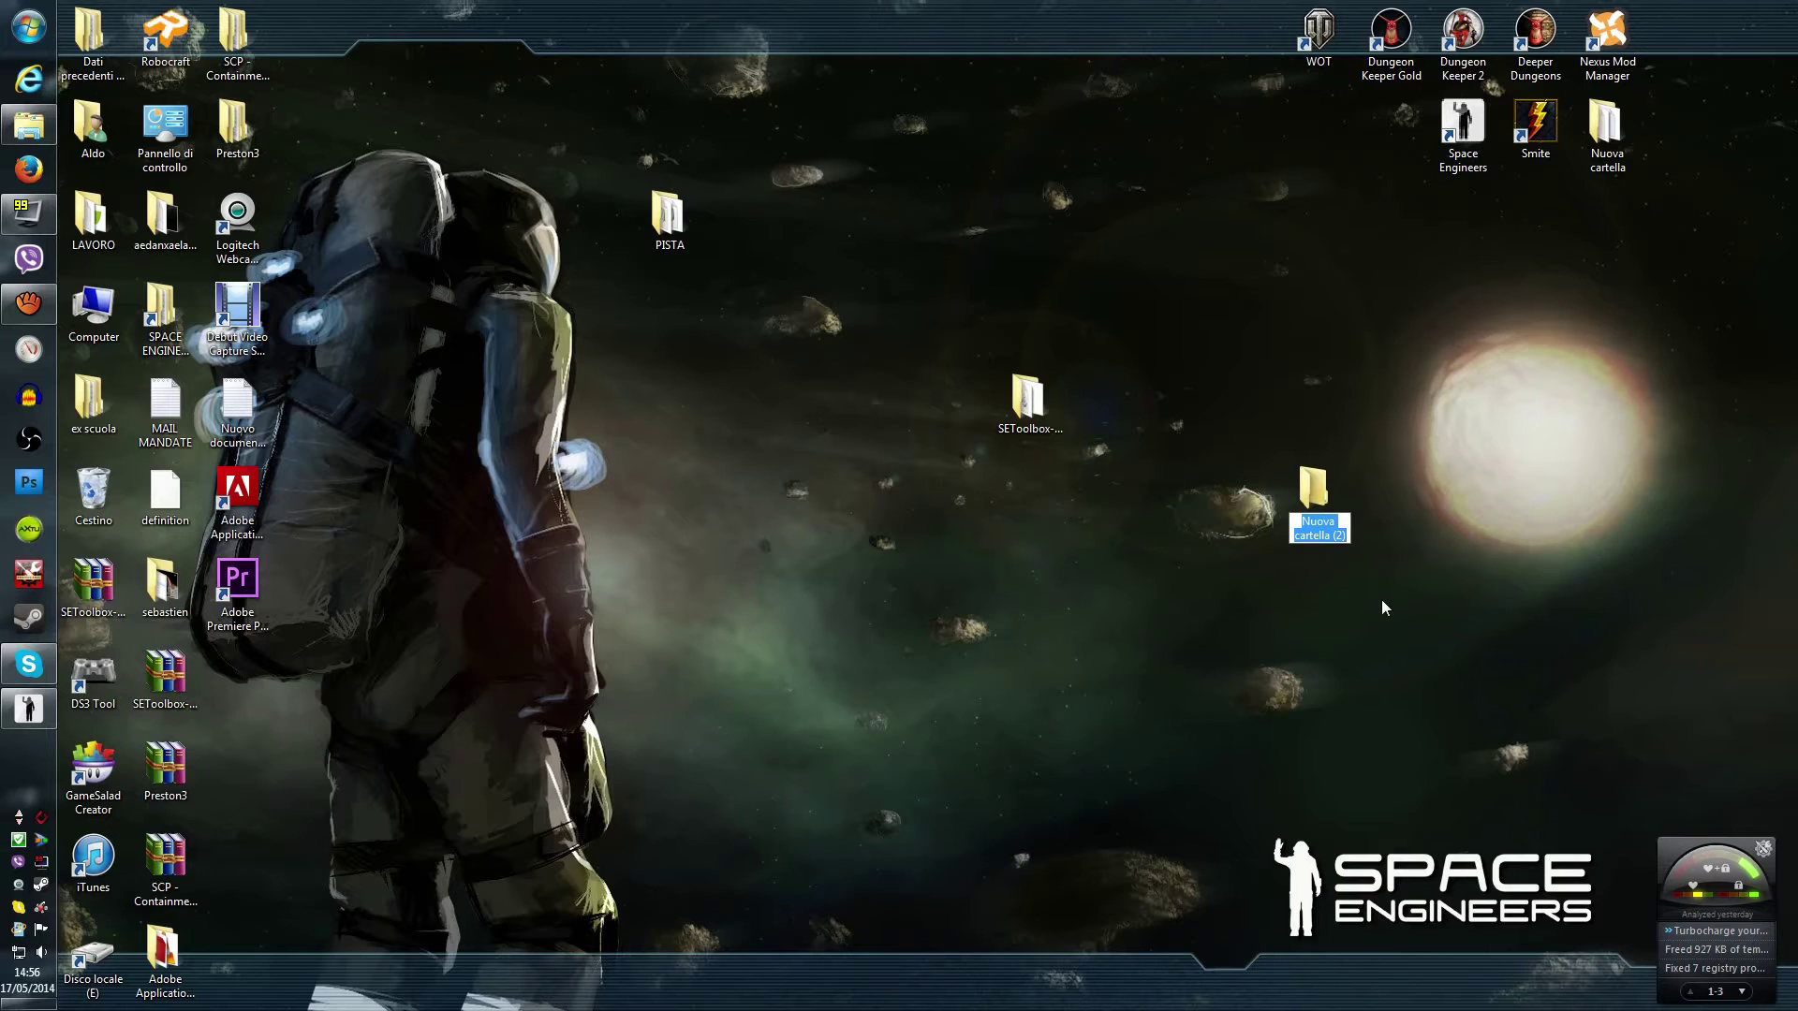
{"action": "type", "text": "Antares"}
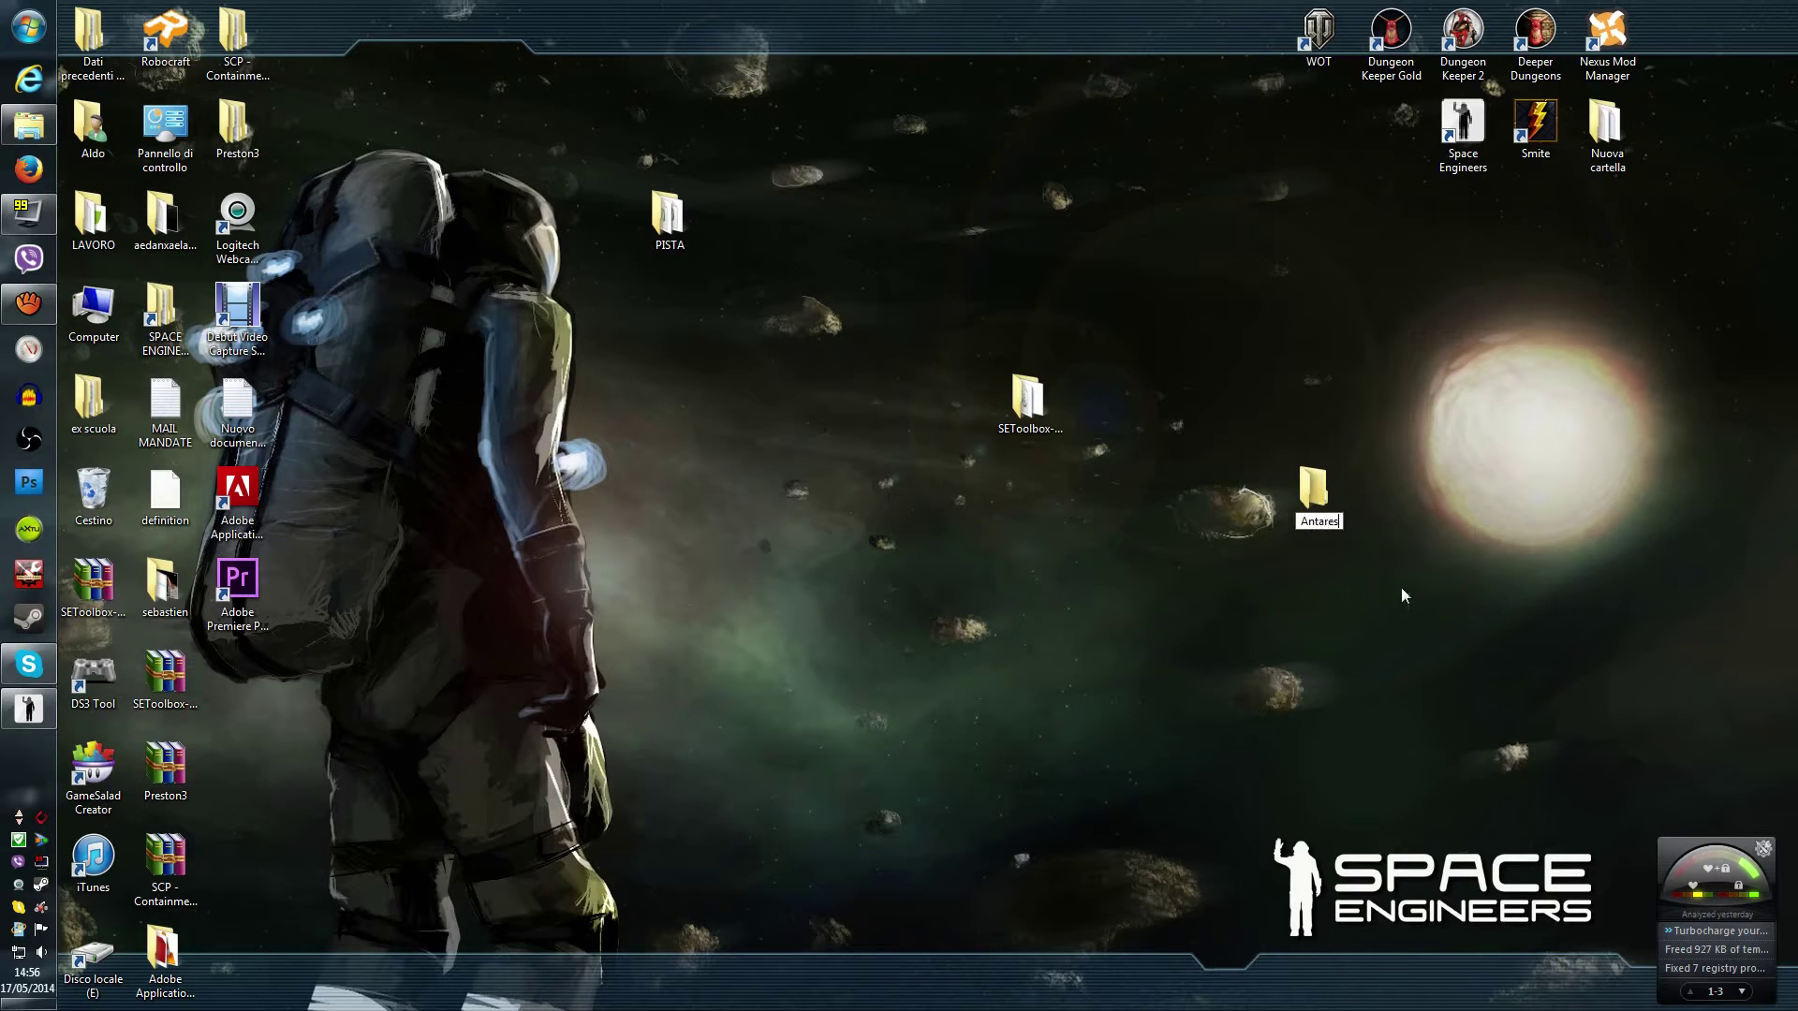
{"action": "key", "text": "Return"}
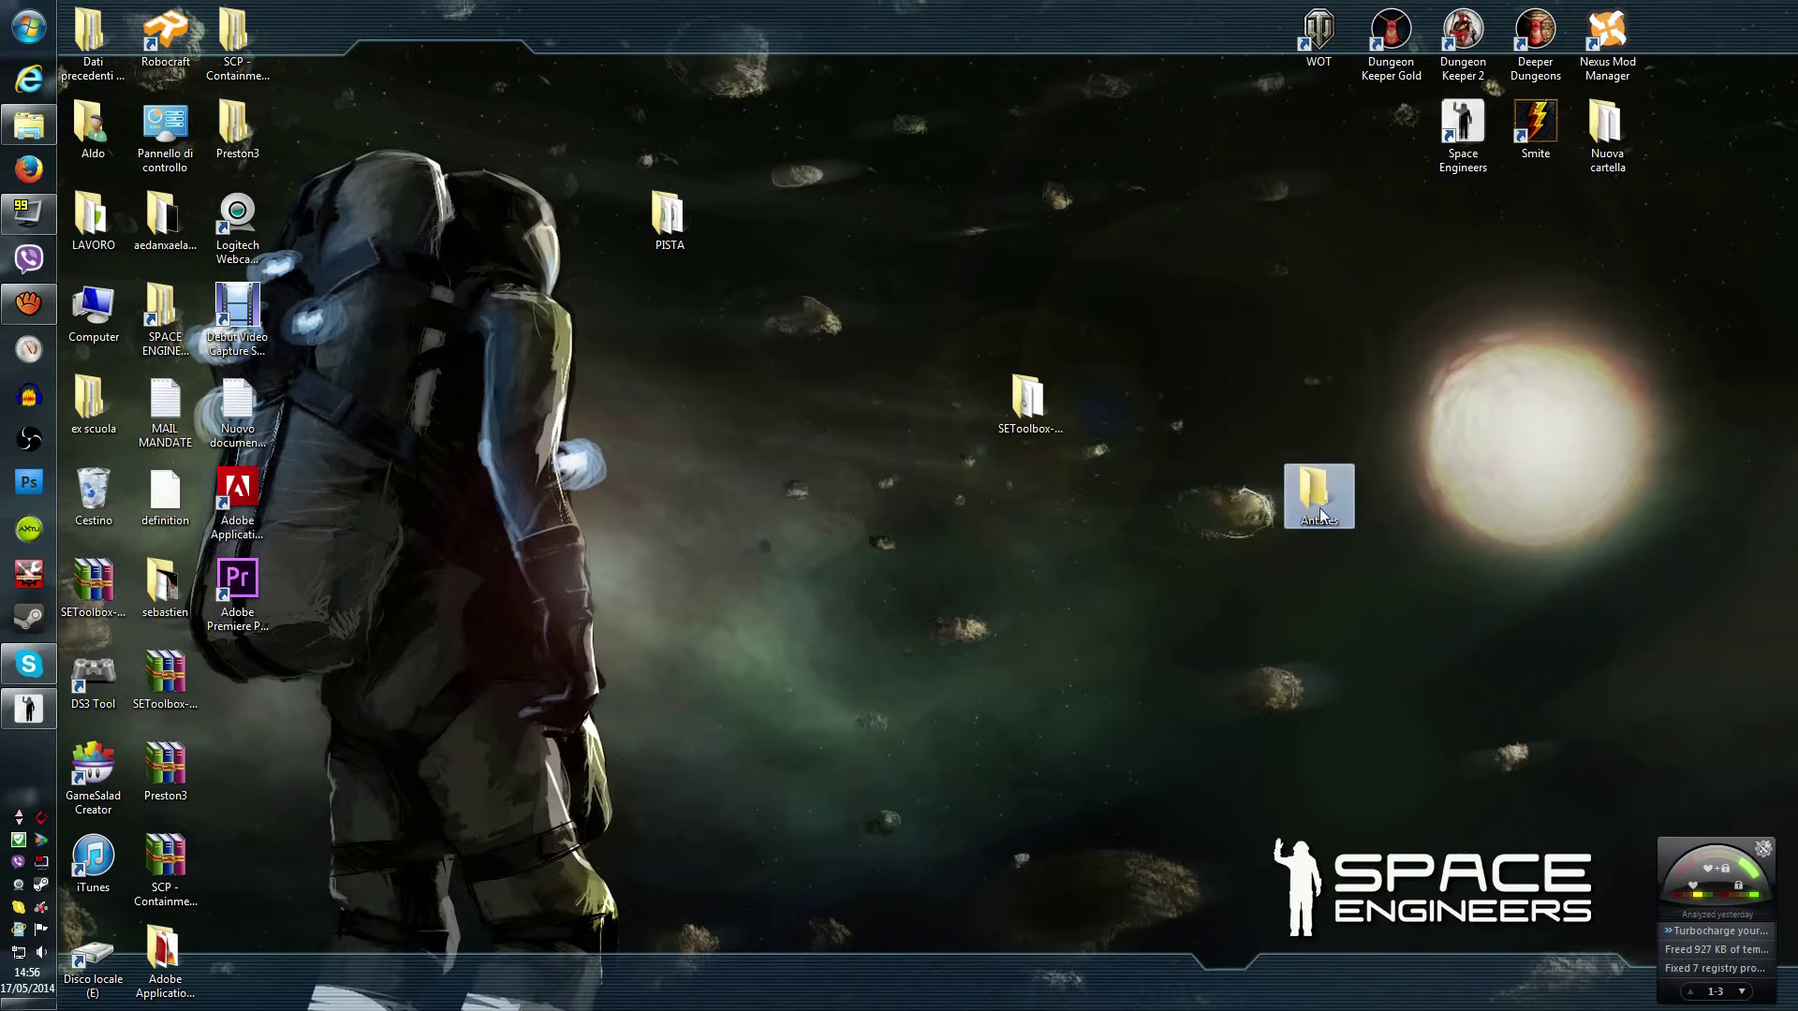
{"action": "left_click_drag", "start_coordinate": [1318, 508], "coordinate": [1317, 425]}
{"action": "left_click", "coordinate": [1494, 462]}
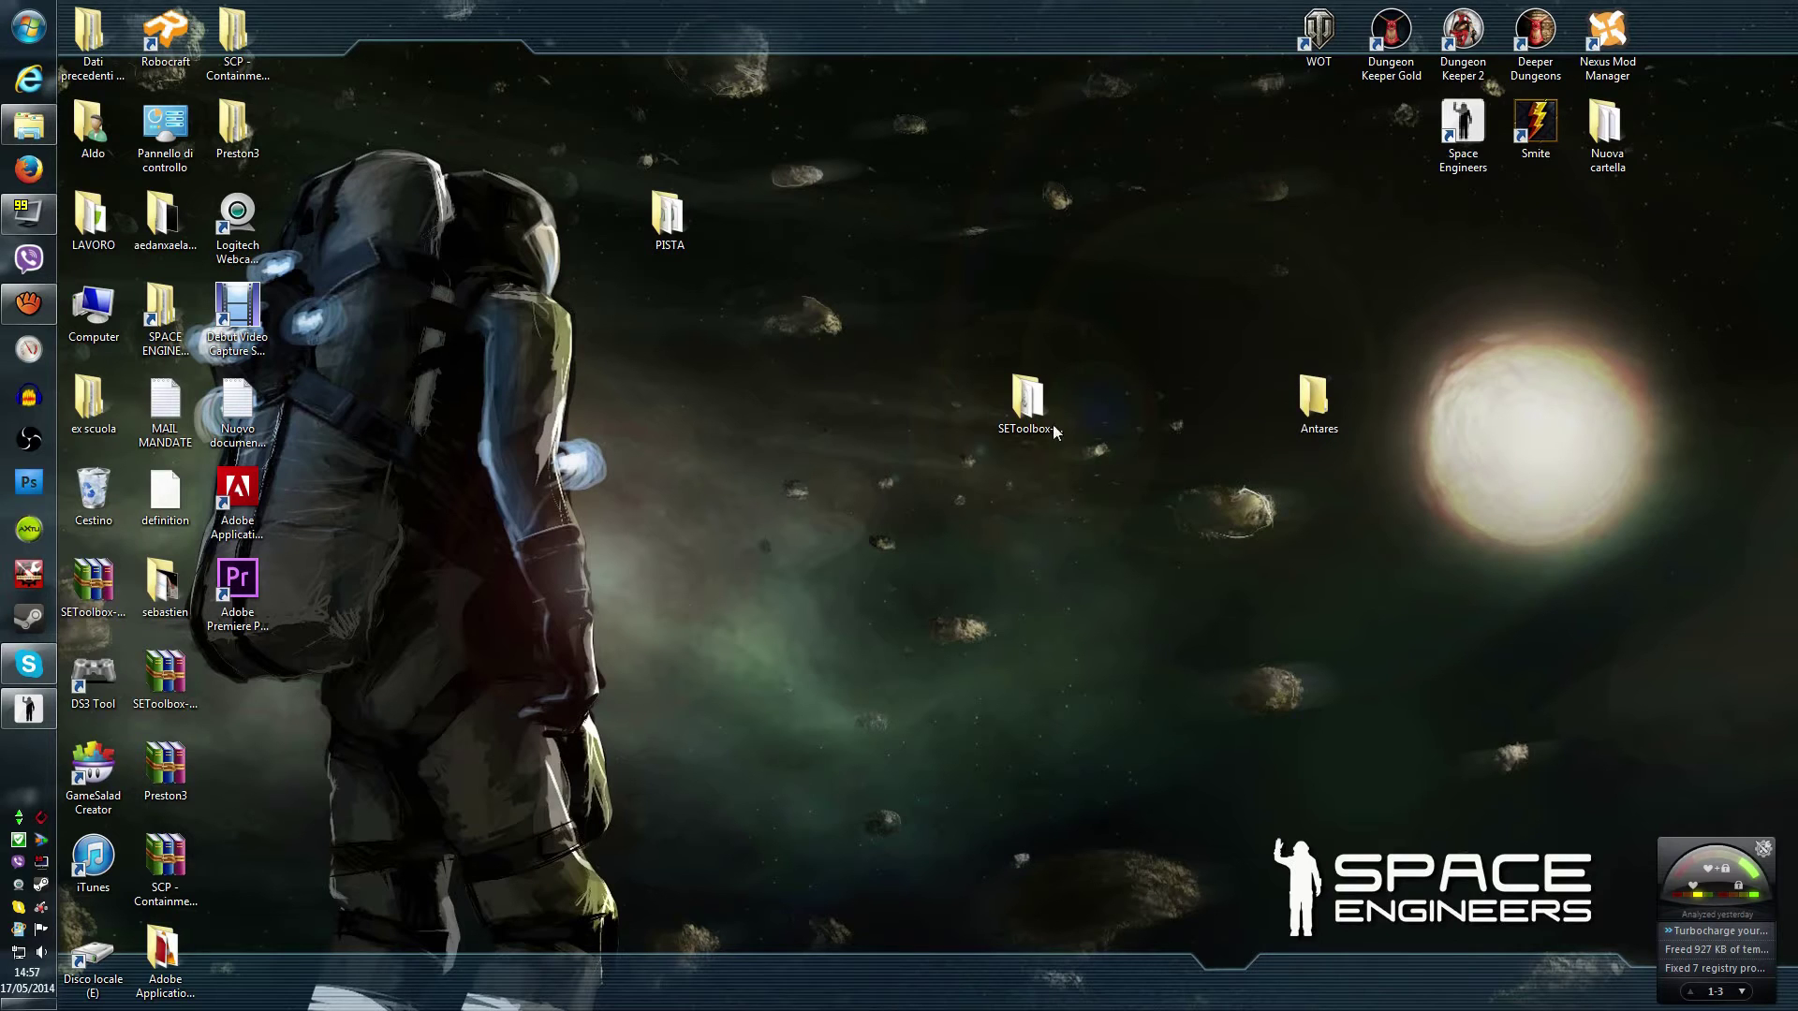
Launch the SEToolbox application from the SEToolbox-01.030.008.1 folder and shift its window slightly.
{"action": "double_click", "coordinate": [1028, 403]}
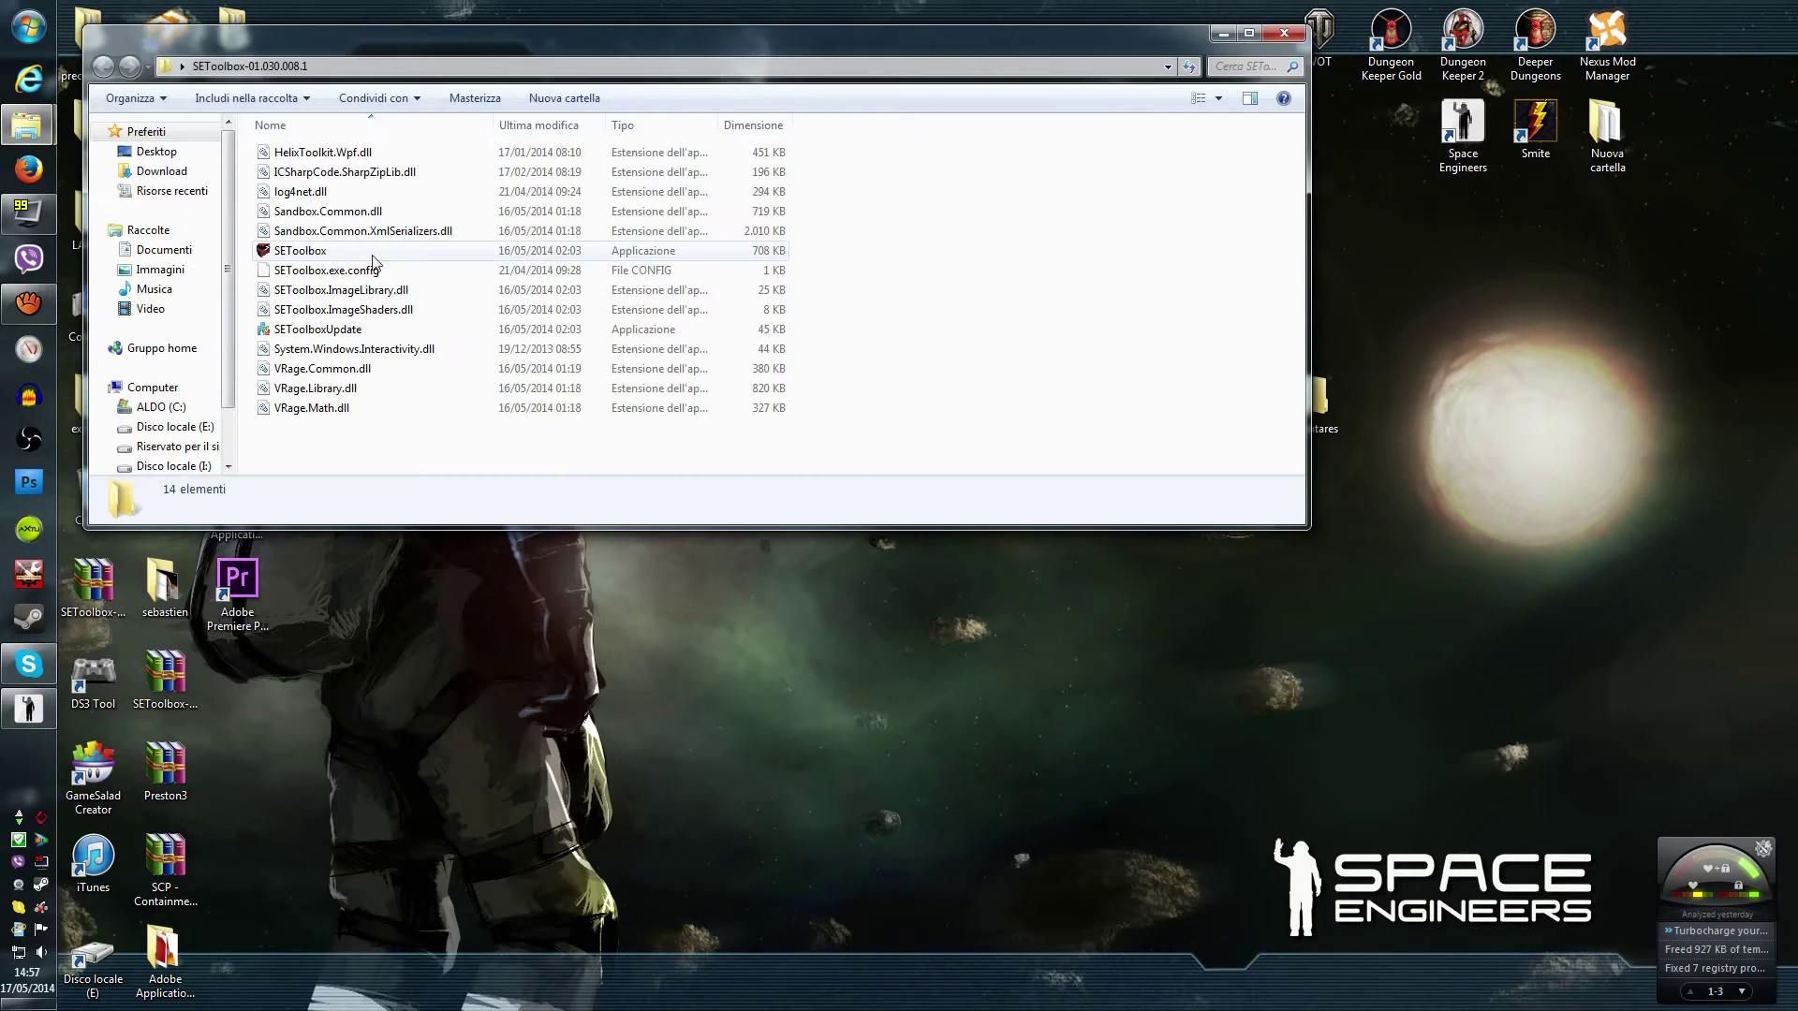
{"action": "left_click", "coordinate": [325, 253]}
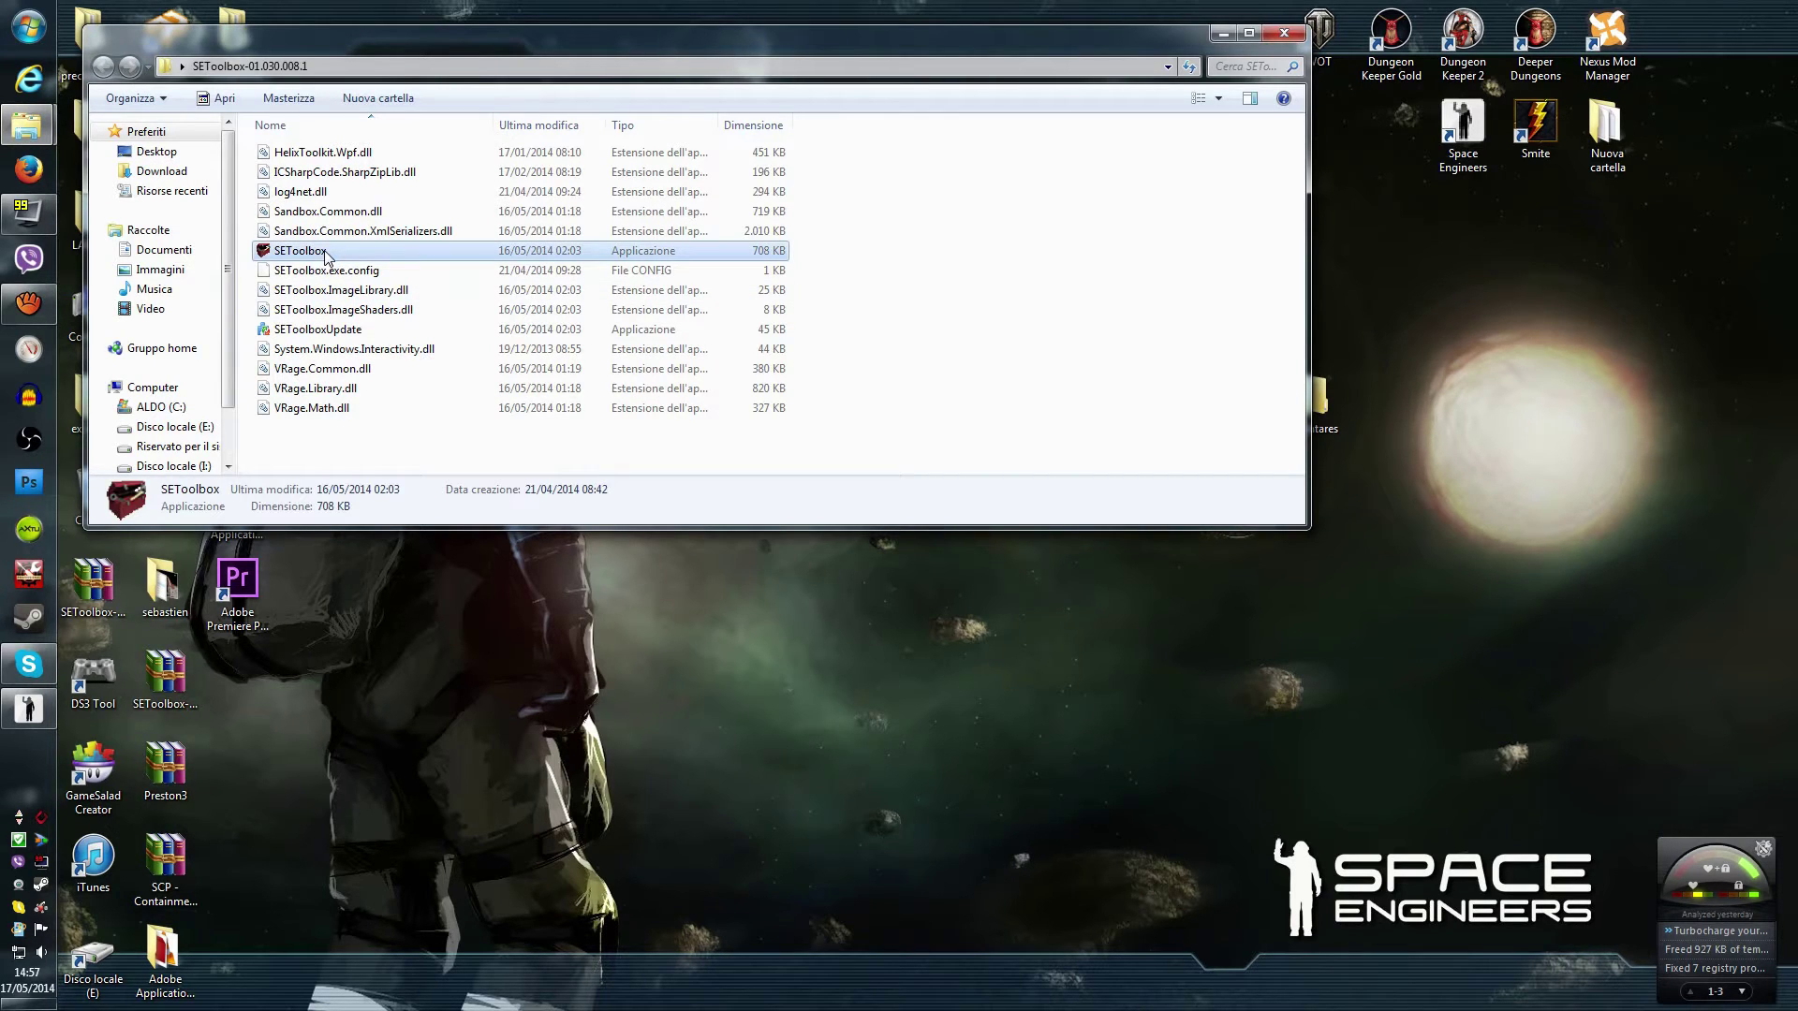
{"action": "double_click", "coordinate": [325, 253]}
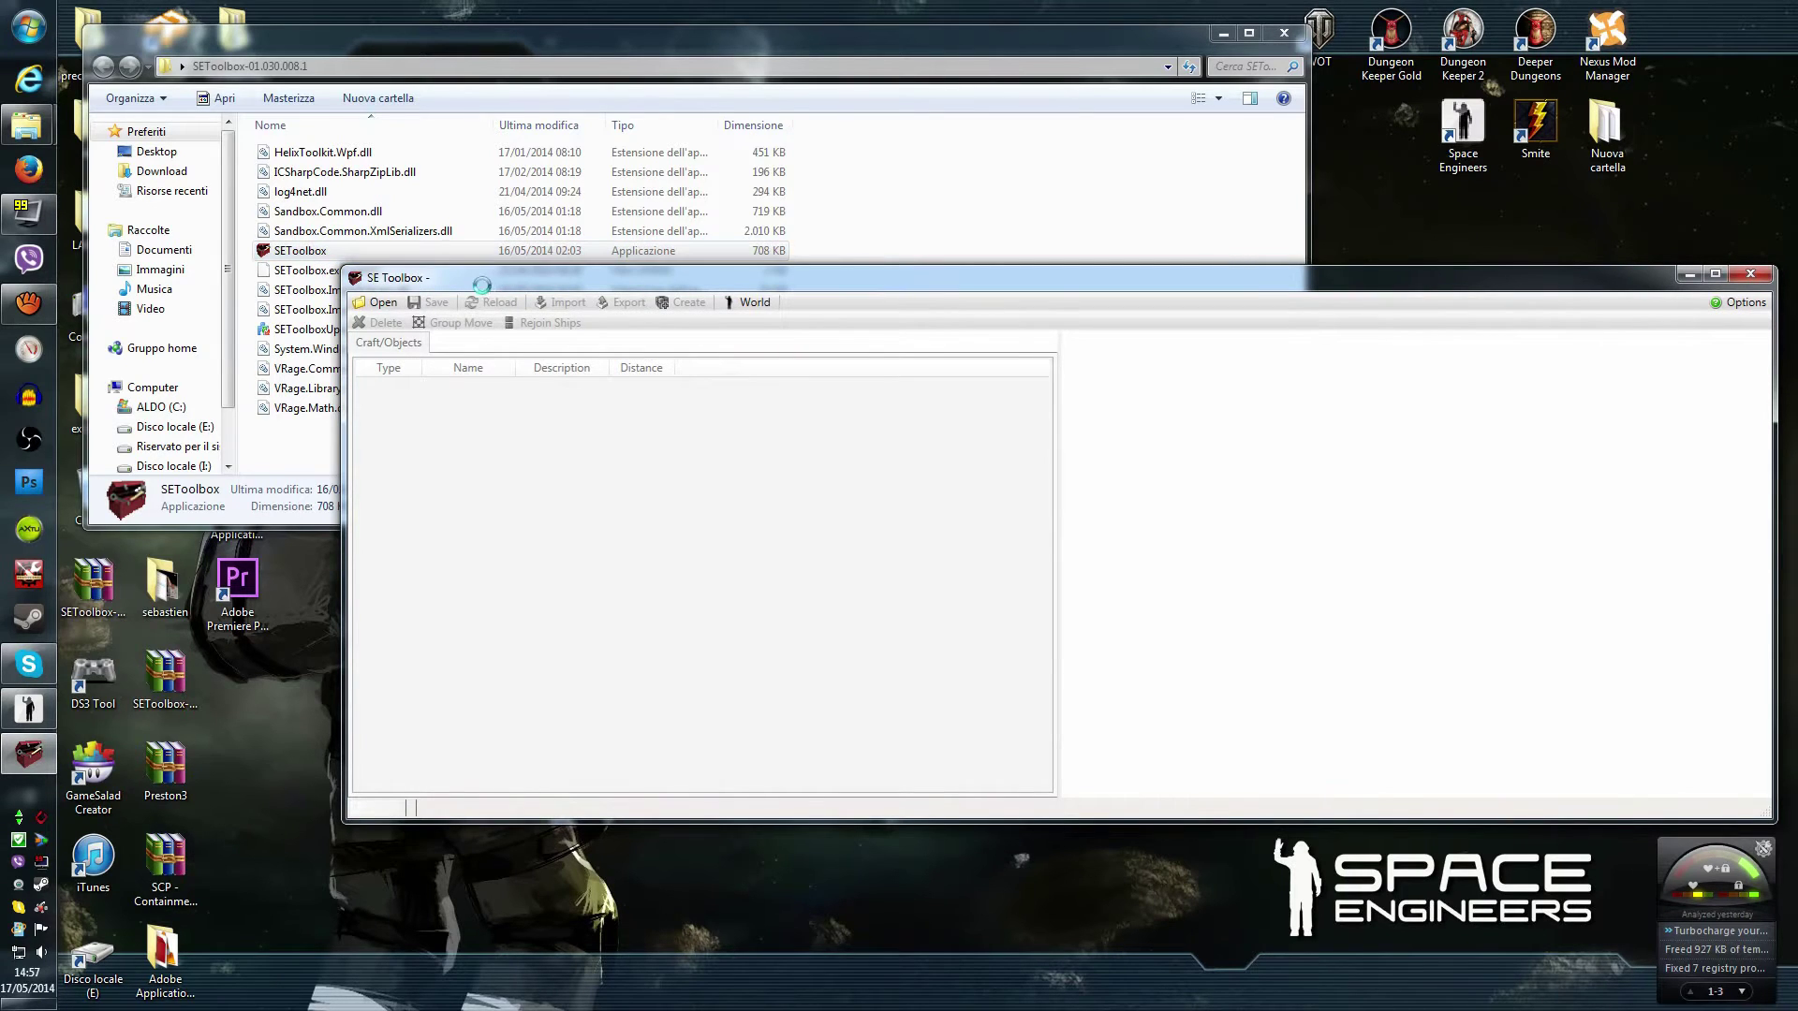
{"action": "left_click_drag", "start_coordinate": [485, 281], "coordinate": [410, 275]}
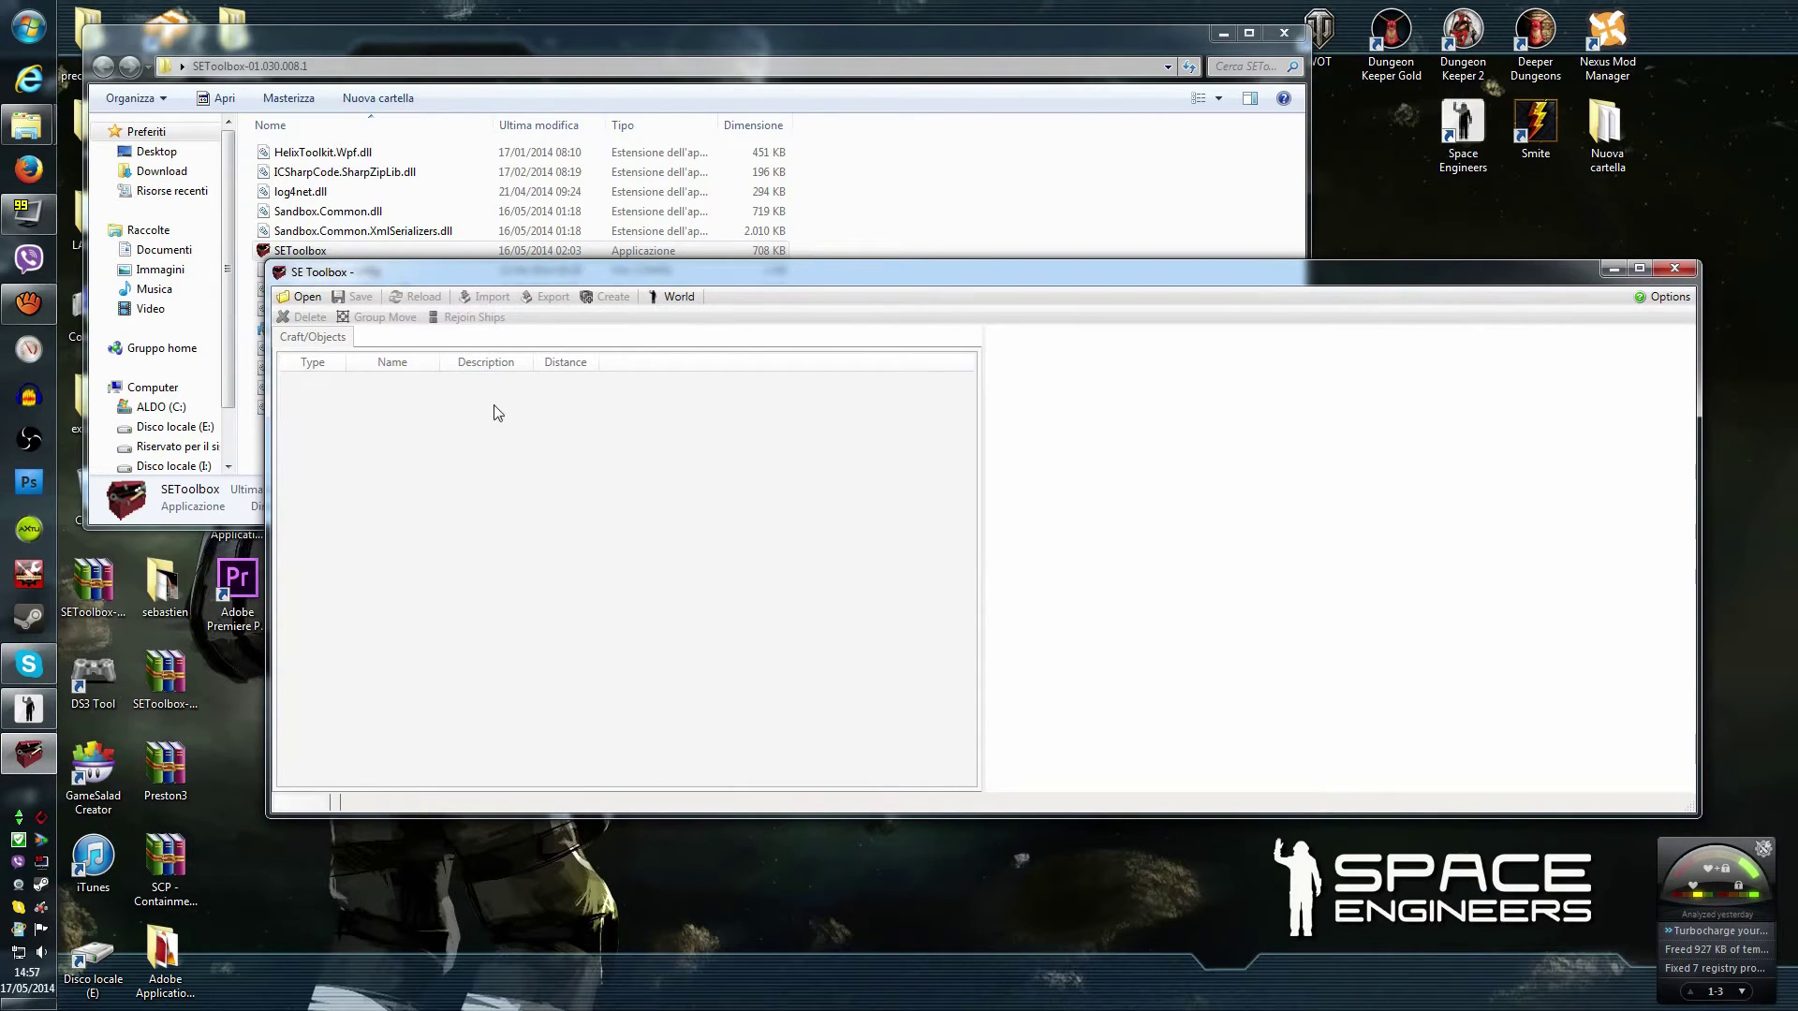
Load the world "Flotta ING Nave da Battaglia -Antares-" and sort its objects by ascending distance.
{"action": "left_click", "coordinate": [306, 297]}
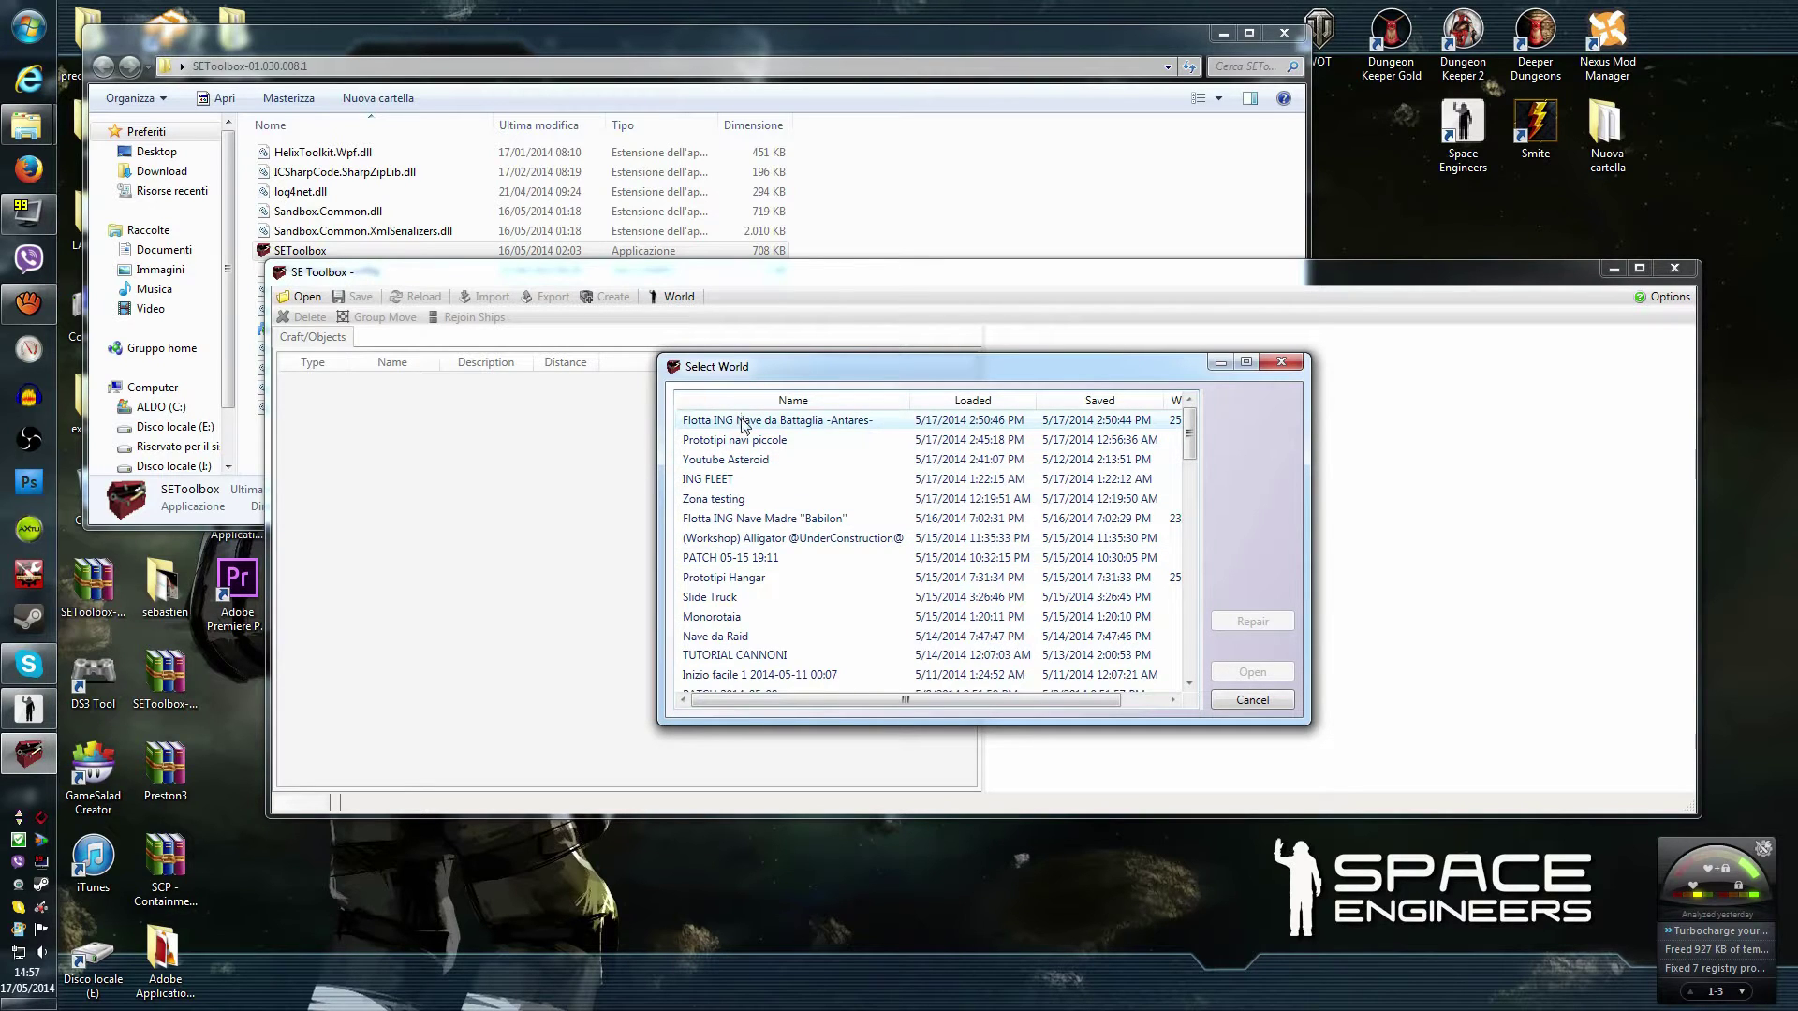
{"action": "double_click", "coordinate": [857, 422]}
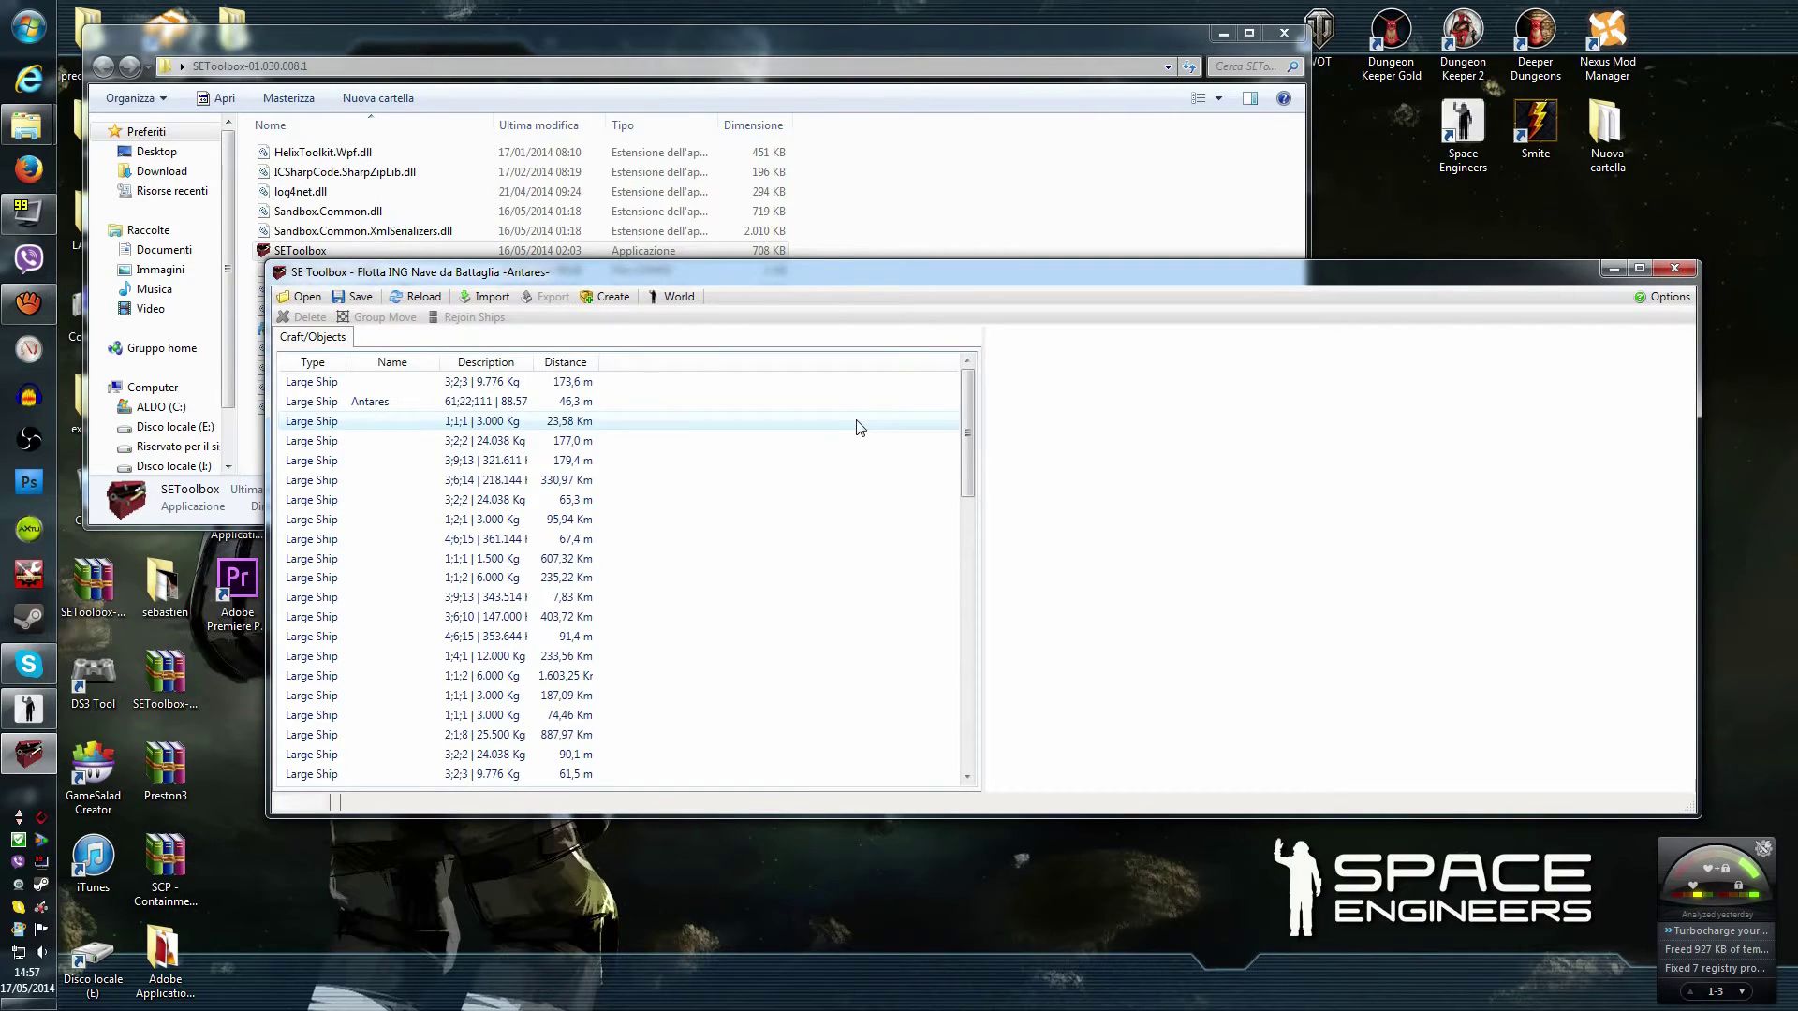
{"action": "left_click", "coordinate": [559, 364]}
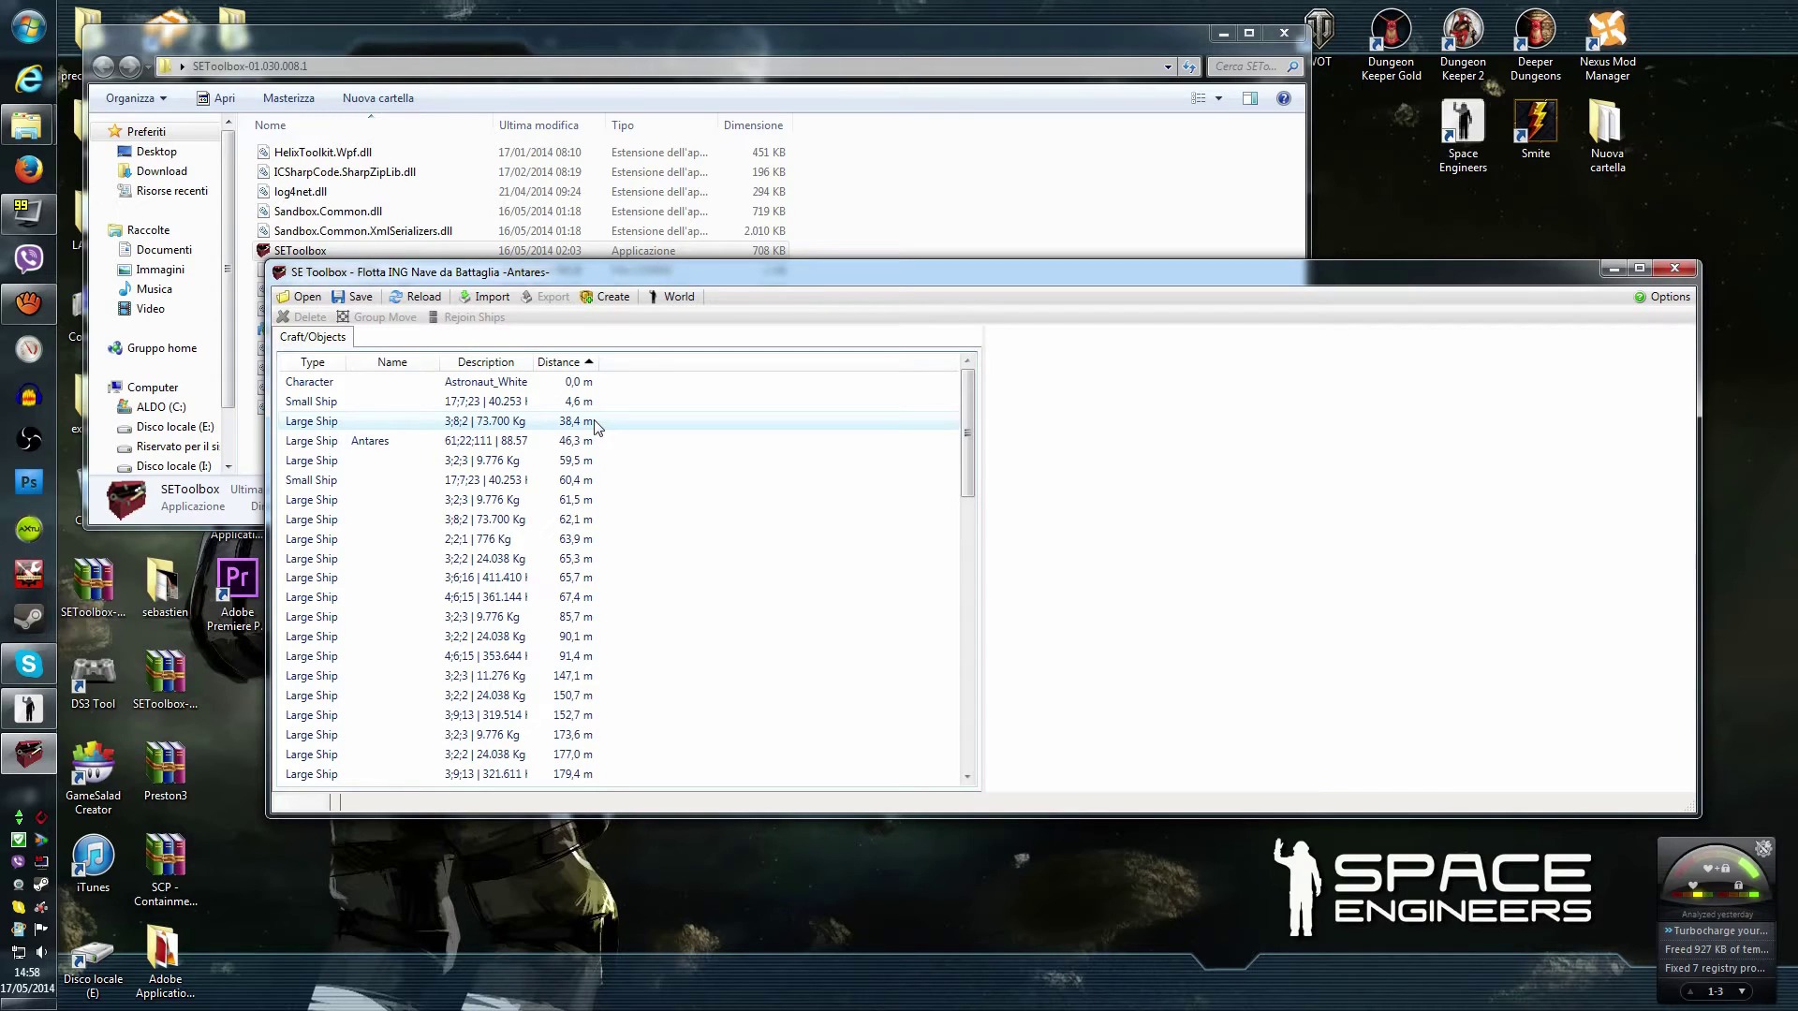
Select Antares and the other large ships between 38,4 m and 91,4 m away, skipping the small ship.
{"action": "left_click_drag", "start_coordinate": [593, 426], "coordinate": [552, 448]}
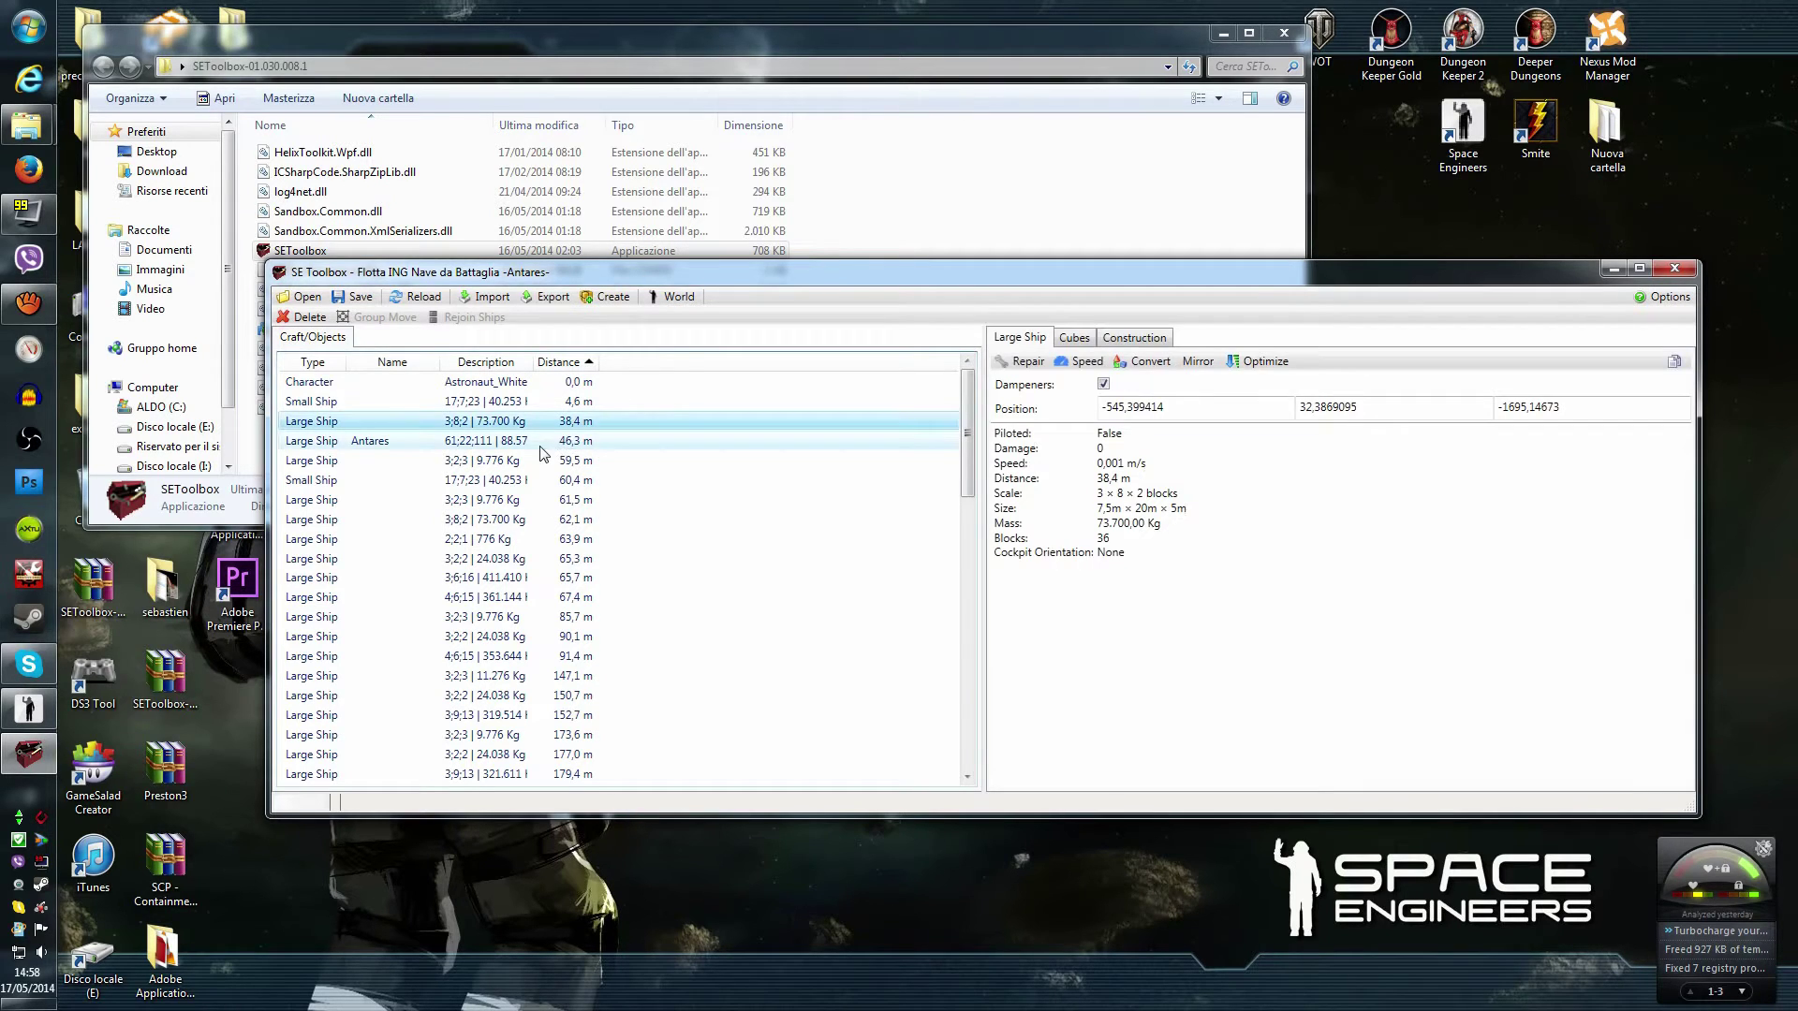
{"action": "left_click", "coordinate": [552, 463], "text": "ctrl"}
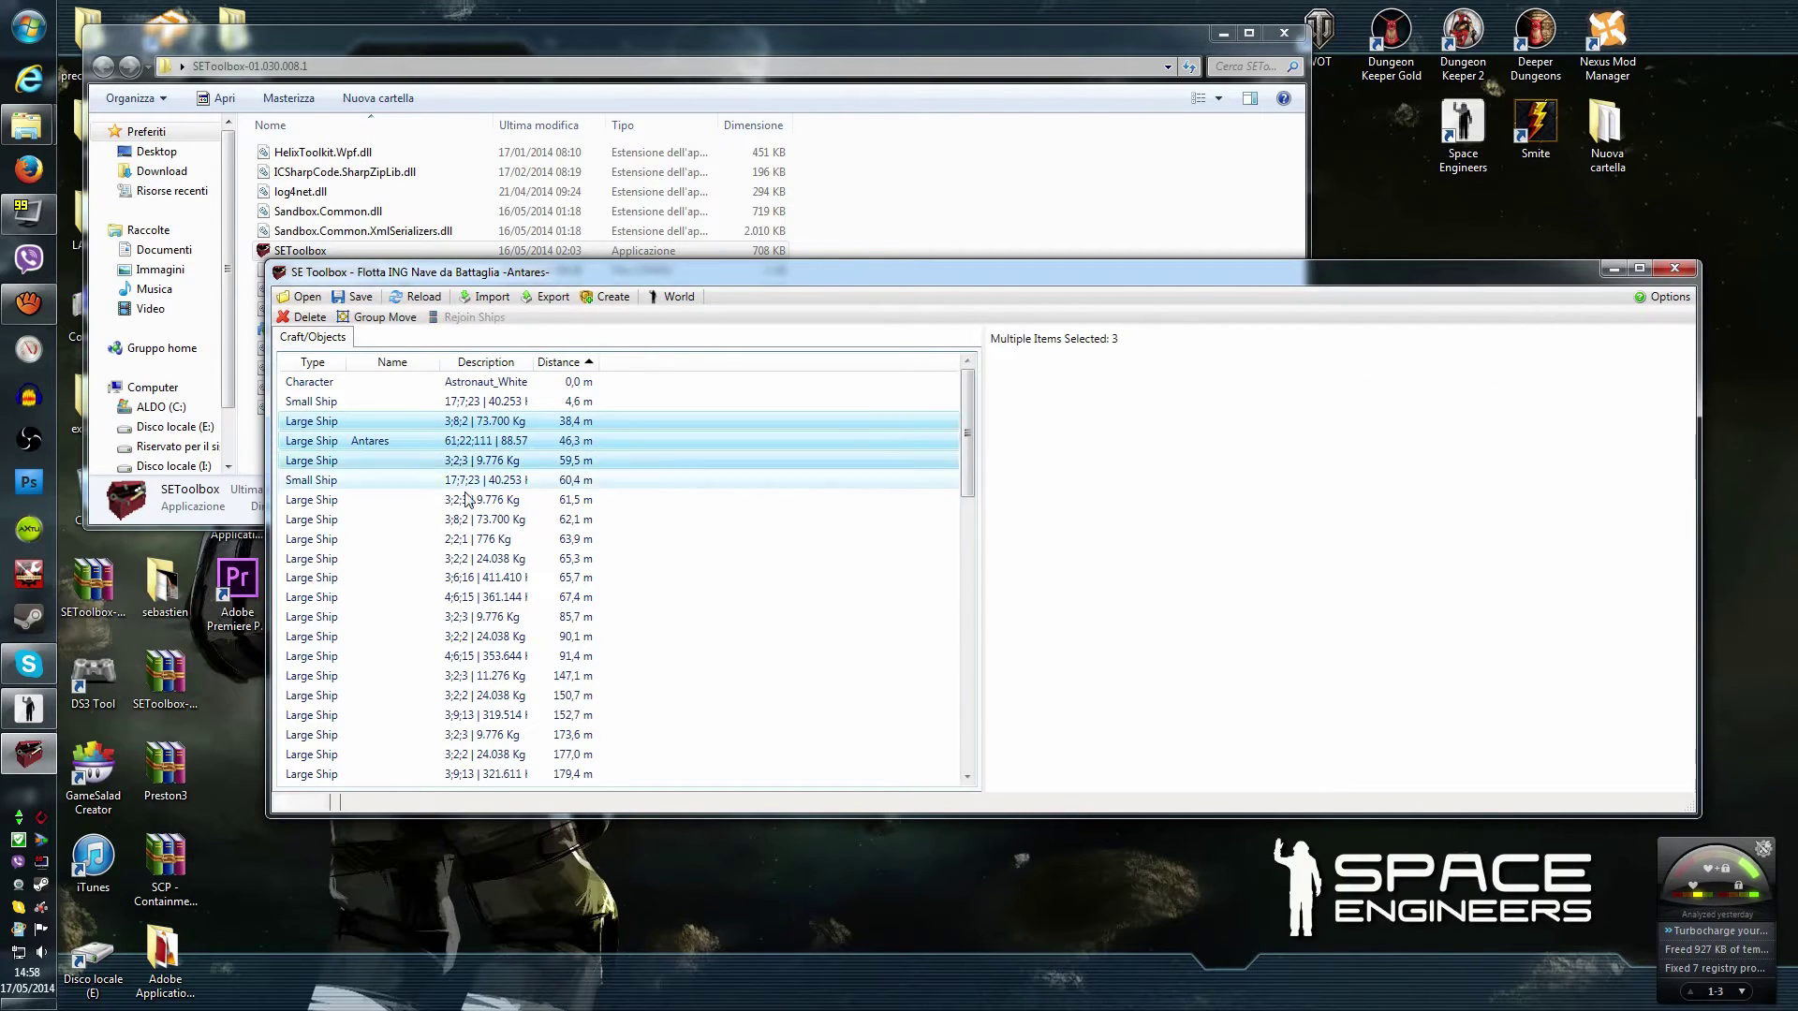
{"action": "left_click", "coordinate": [377, 508], "text": "ctrl"}
{"action": "left_click", "coordinate": [375, 522], "text": "ctrl"}
{"action": "left_click", "coordinate": [358, 541], "text": "ctrl"}
{"action": "left_click", "coordinate": [361, 561], "text": "ctrl"}
{"action": "left_click", "coordinate": [384, 579], "text": "ctrl"}
{"action": "left_click", "coordinate": [417, 598], "text": "ctrl"}
{"action": "left_click", "coordinate": [429, 618], "text": "ctrl"}
{"action": "left_click", "coordinate": [435, 636], "text": "ctrl"}
{"action": "left_click", "coordinate": [440, 656], "text": "ctrl"}
Add the large ships between 147,1 m and 195,9 m away to the selection and review the selected list.
{"action": "scroll", "coordinate": [469, 655], "scroll_direction": "down", "scroll_amount": 3}
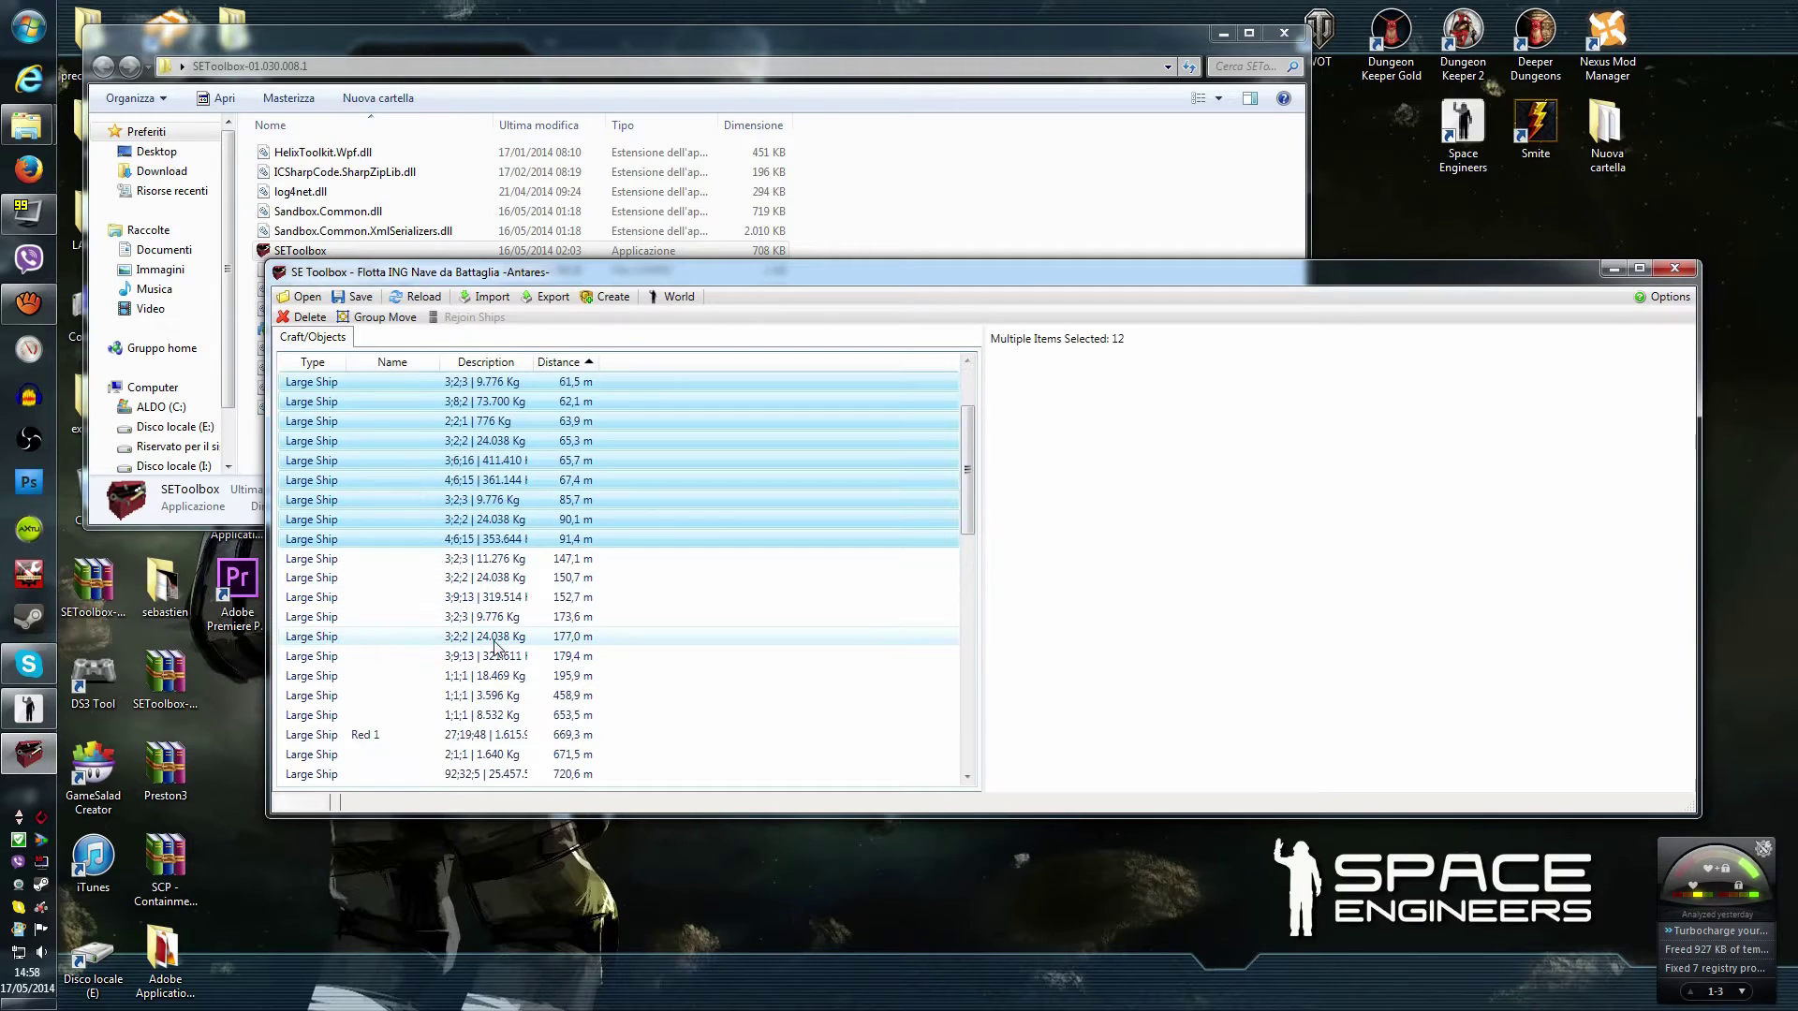
{"action": "left_click", "coordinate": [599, 618], "text": "ctrl"}
{"action": "left_click", "coordinate": [576, 596], "text": "ctrl"}
{"action": "left_click", "coordinate": [573, 577], "text": "ctrl"}
{"action": "left_click", "coordinate": [571, 558], "text": "ctrl"}
{"action": "left_click", "coordinate": [570, 538], "text": "ctrl"}
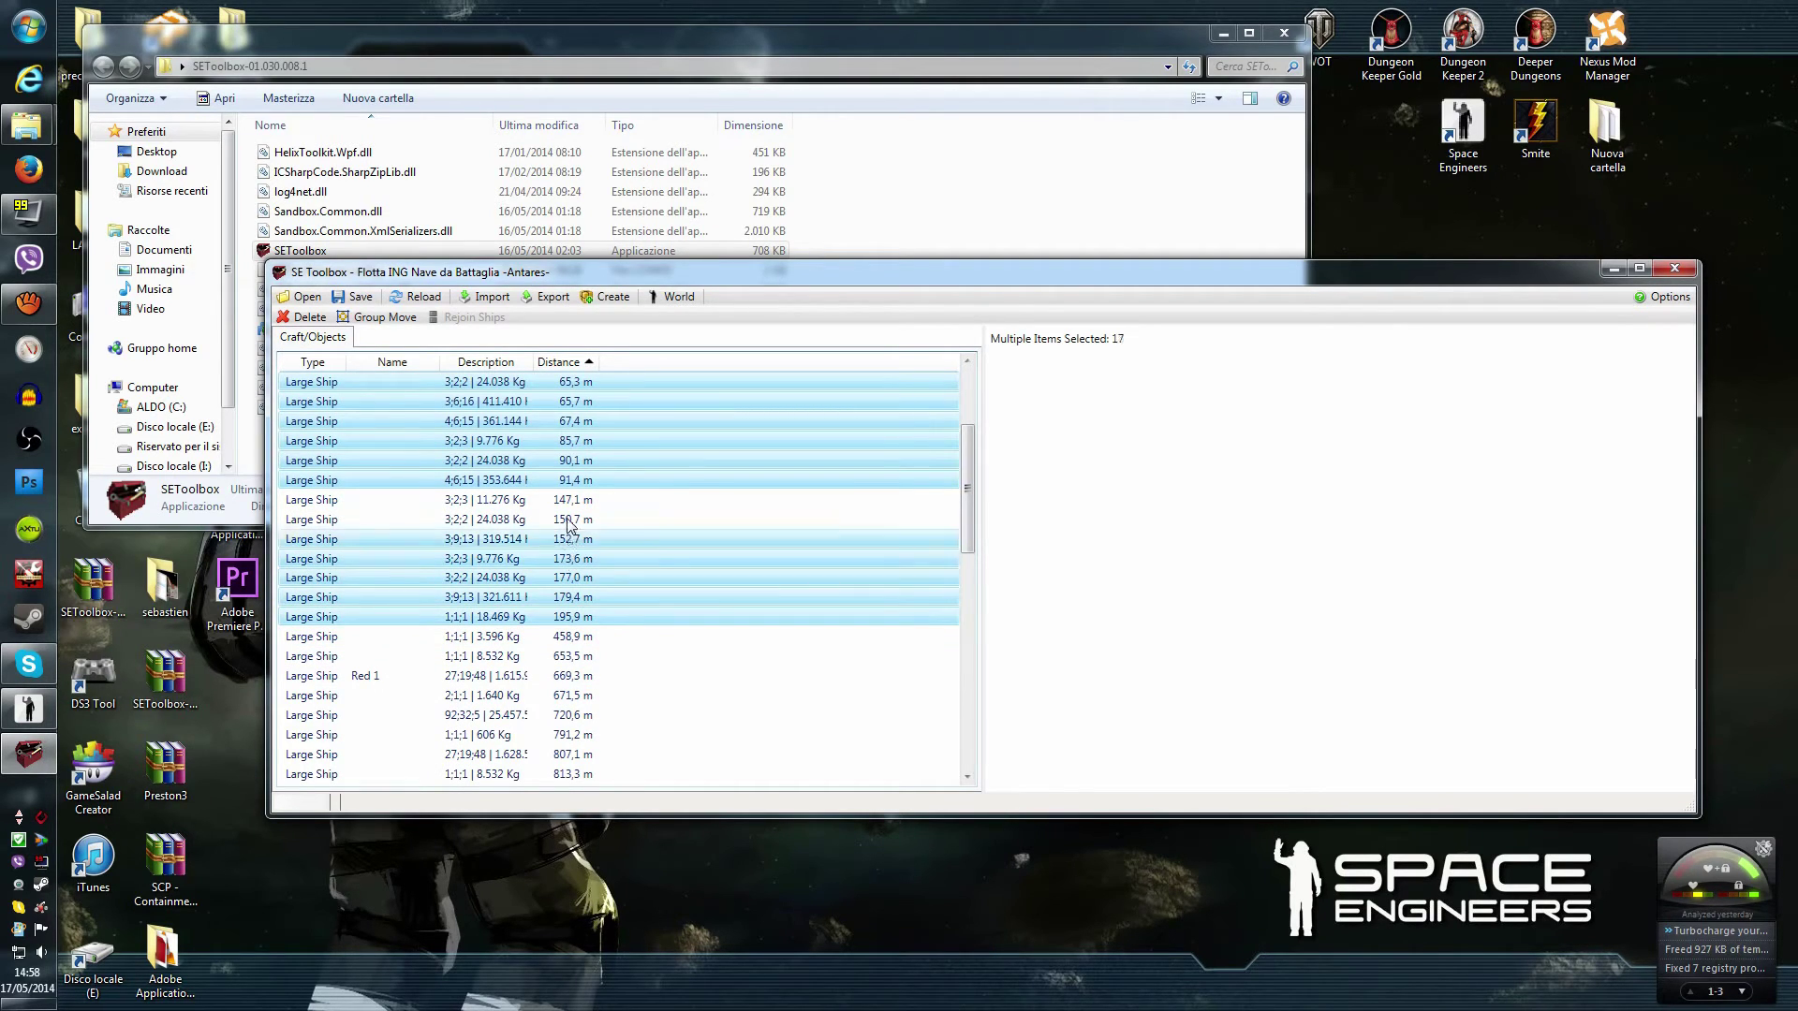
{"action": "left_click", "coordinate": [567, 519], "text": "ctrl"}
{"action": "left_click", "coordinate": [571, 500], "text": "ctrl"}
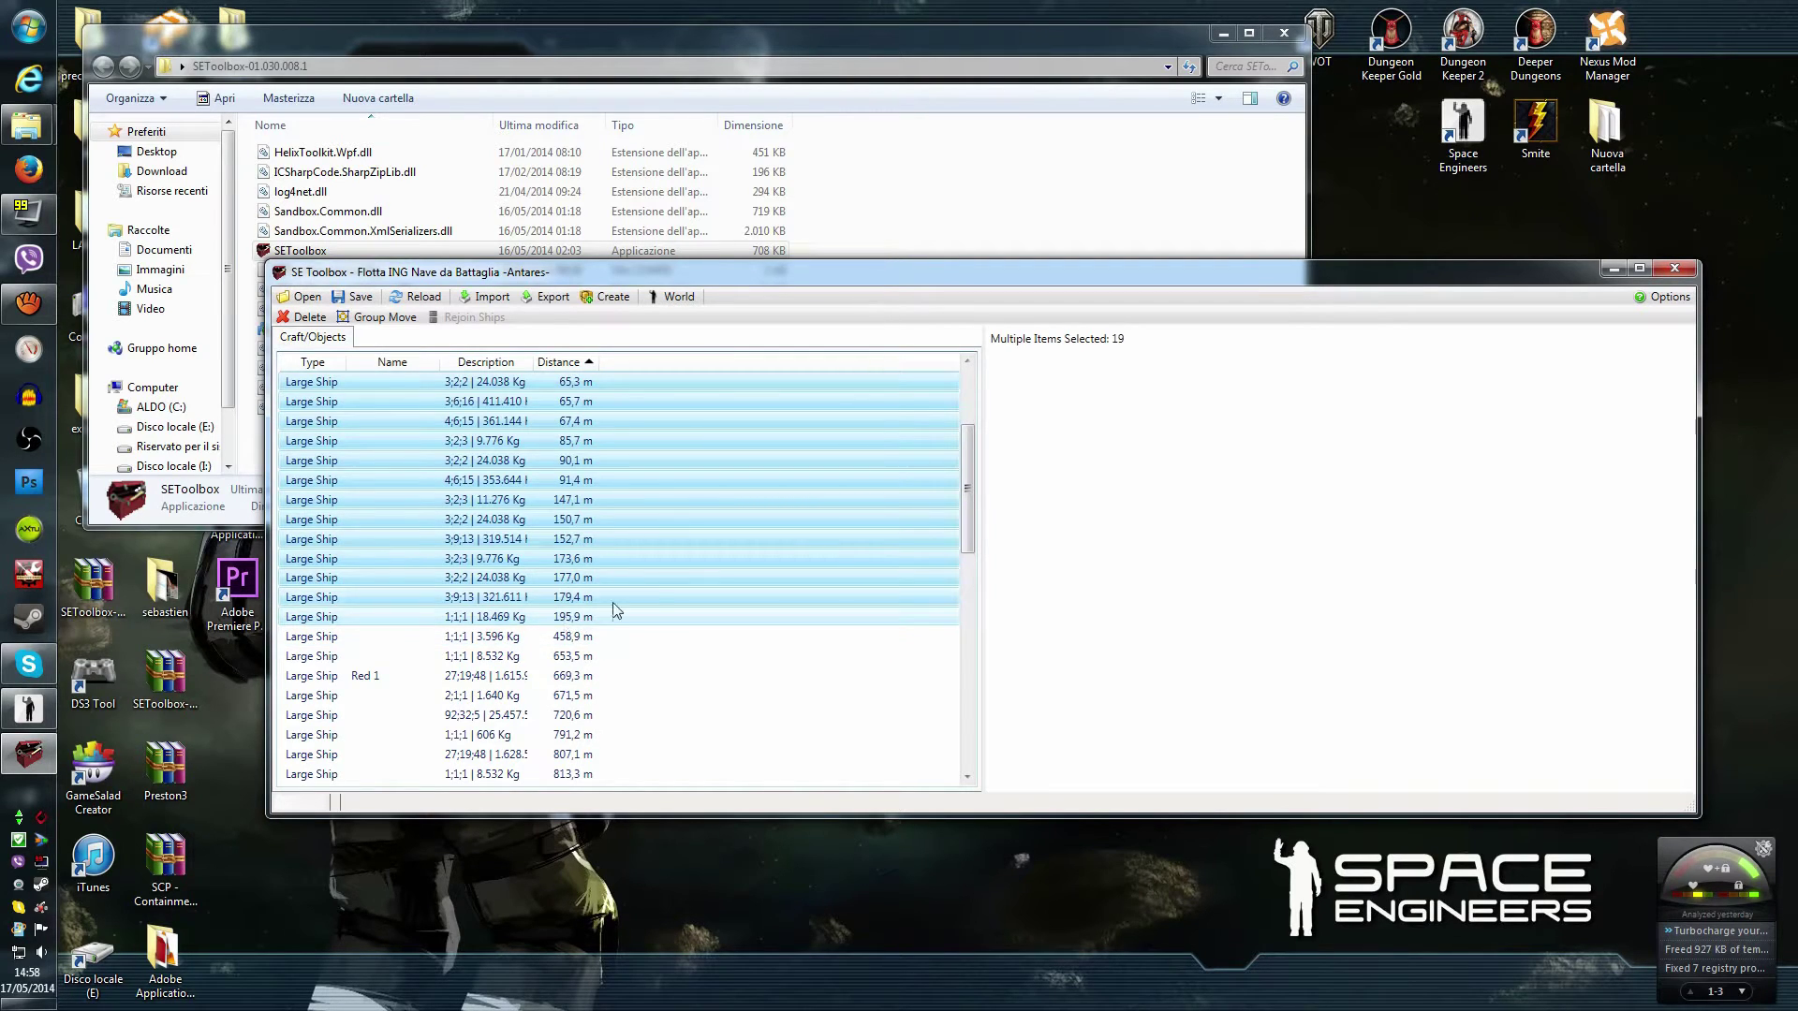
{"action": "scroll", "coordinate": [654, 596], "scroll_direction": "up", "scroll_amount": 3}
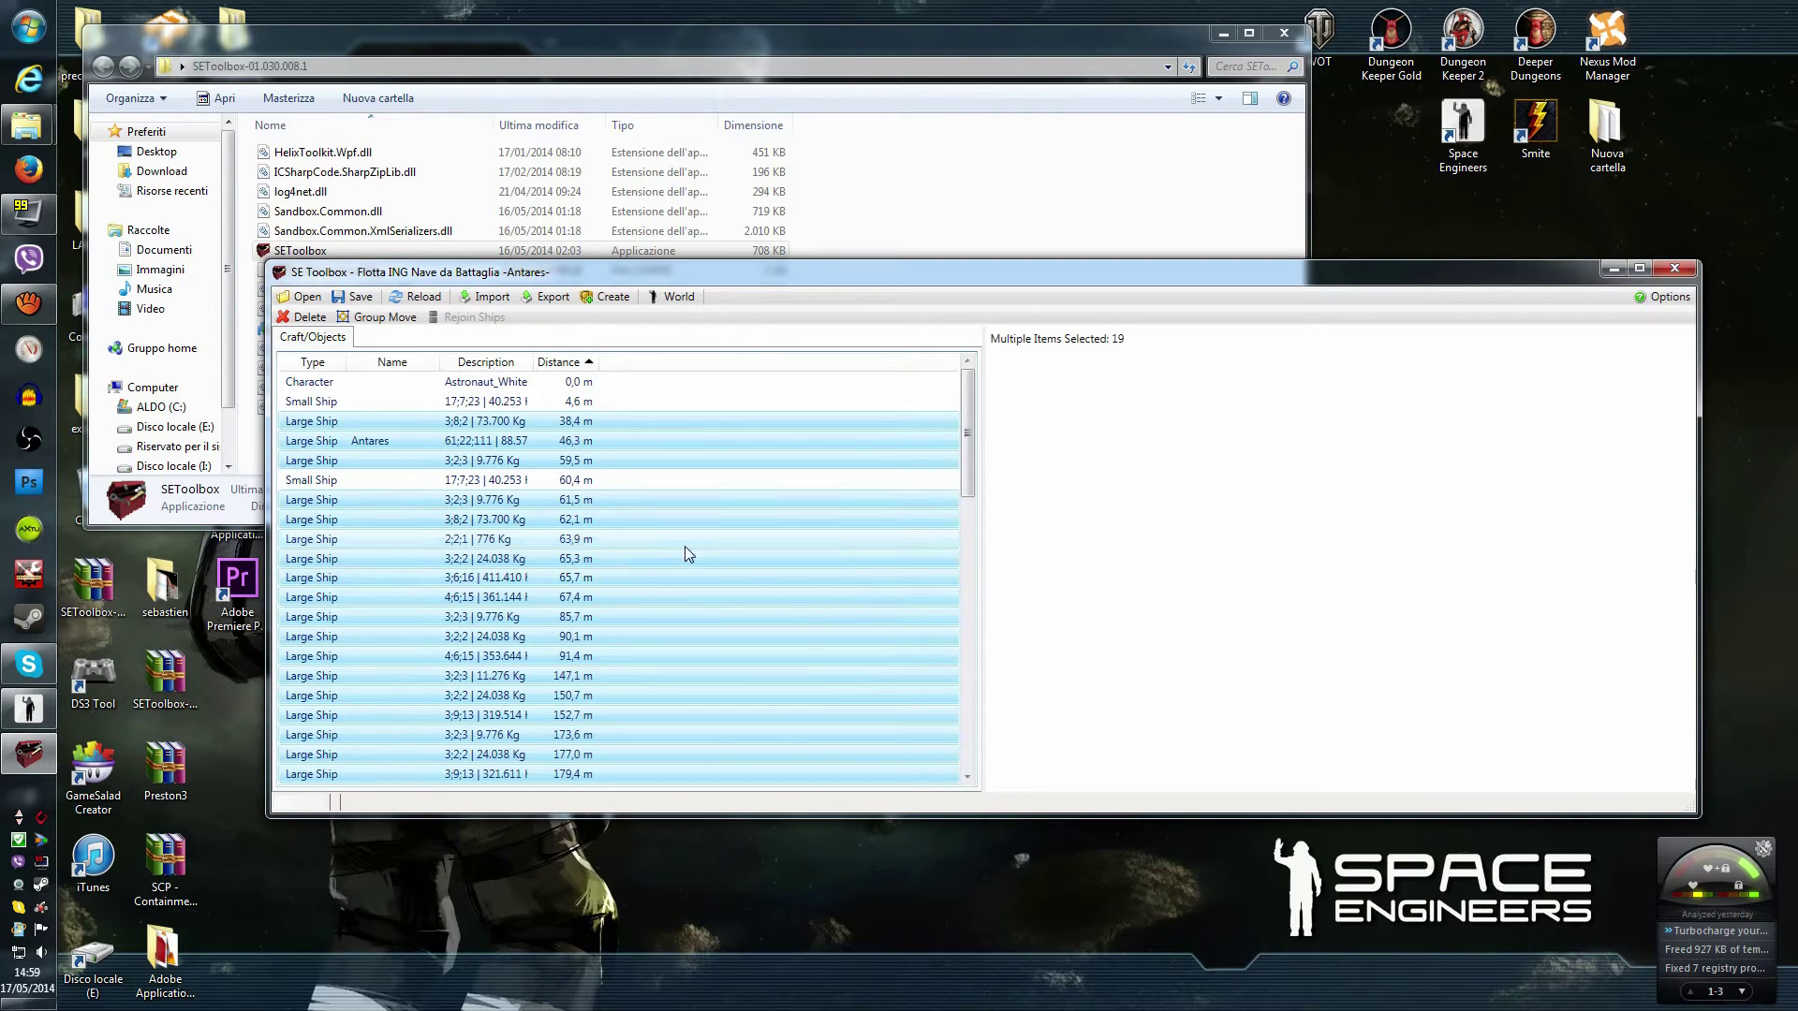
{"action": "scroll", "coordinate": [684, 553], "scroll_direction": "down", "scroll_amount": 3}
{"action": "scroll", "coordinate": [466, 506], "scroll_direction": "up", "scroll_amount": 3}
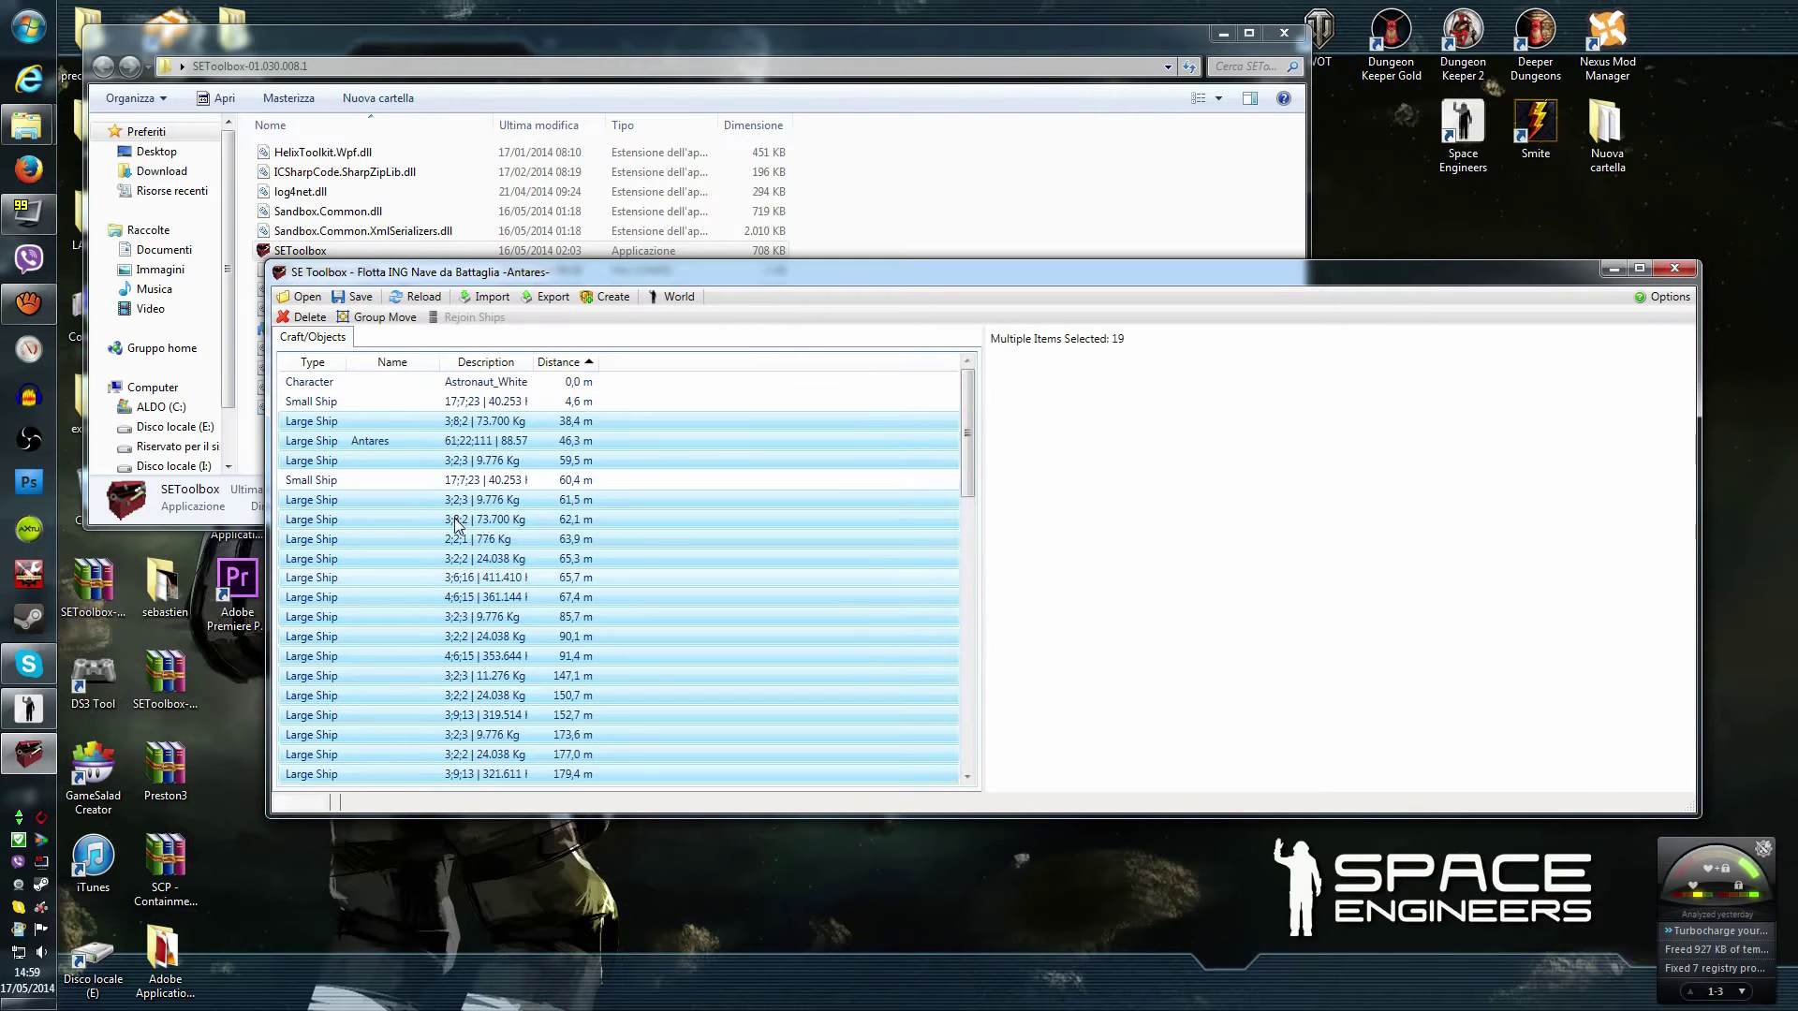
Start exporting the selected ships and choose the Antares folder on the desktop as the destination.
{"action": "left_click", "coordinate": [553, 297]}
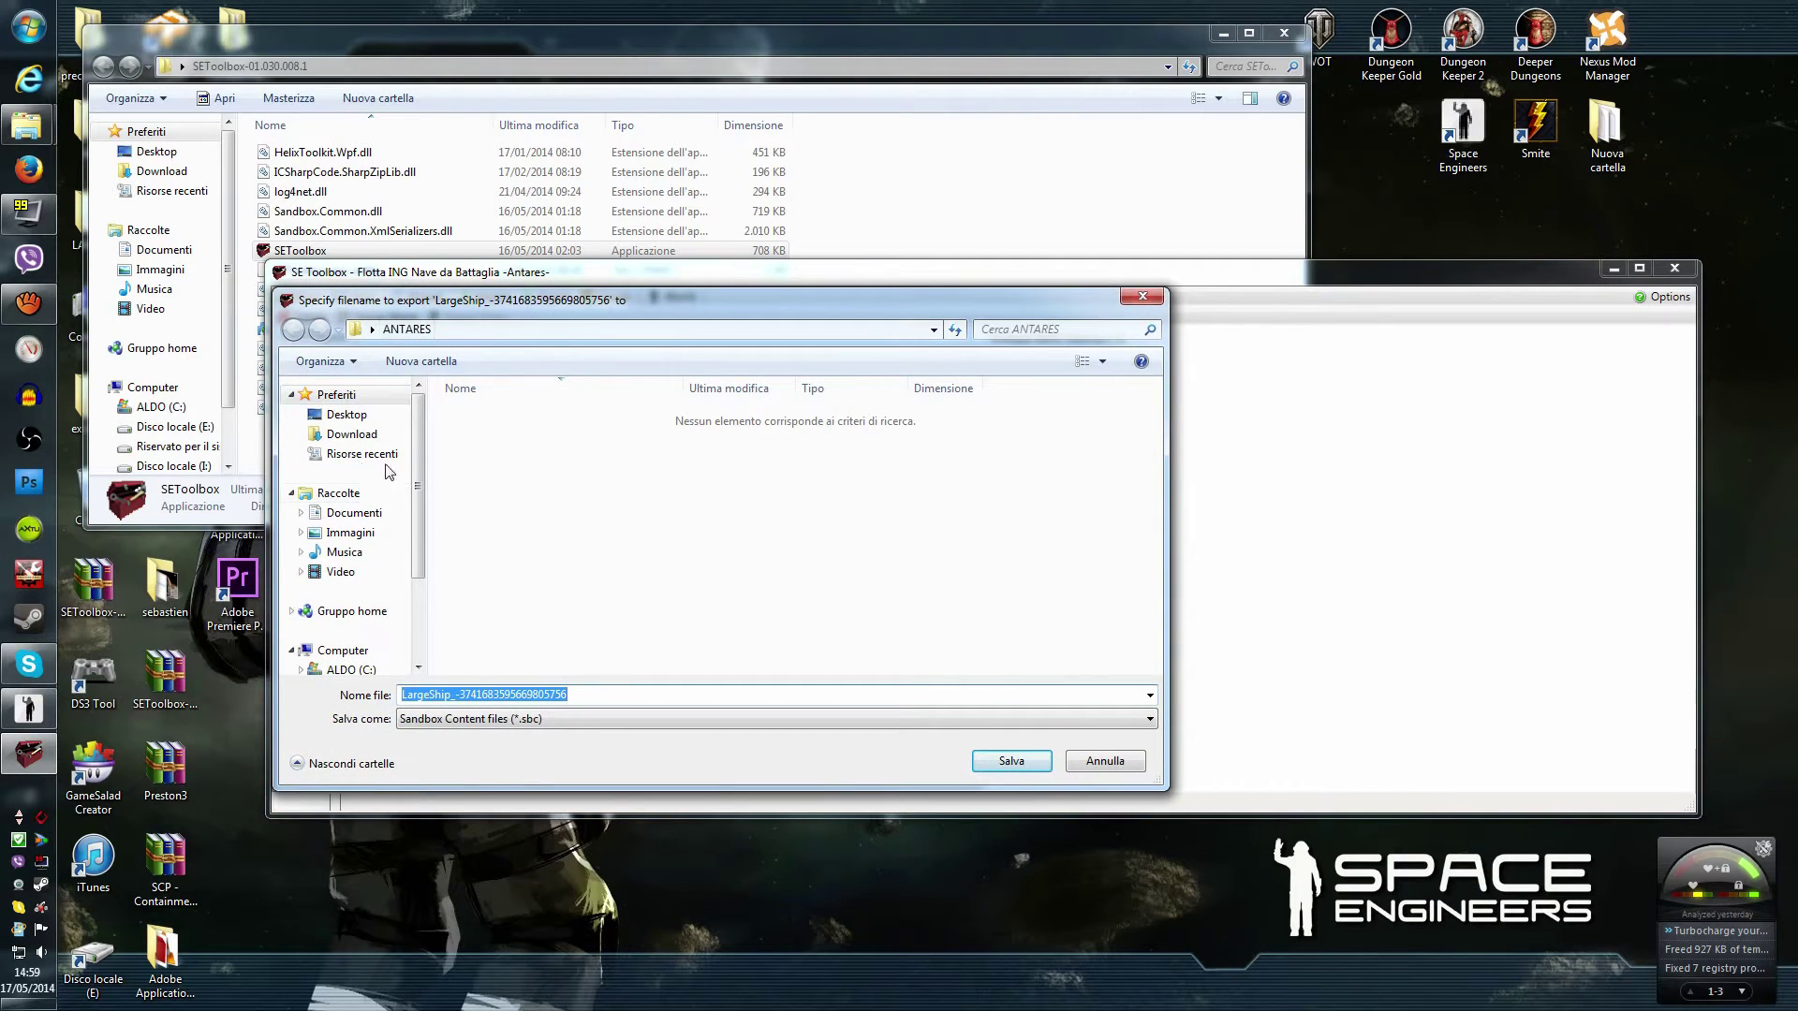
{"action": "left_click", "coordinate": [346, 414]}
{"action": "left_click", "coordinate": [693, 575]}
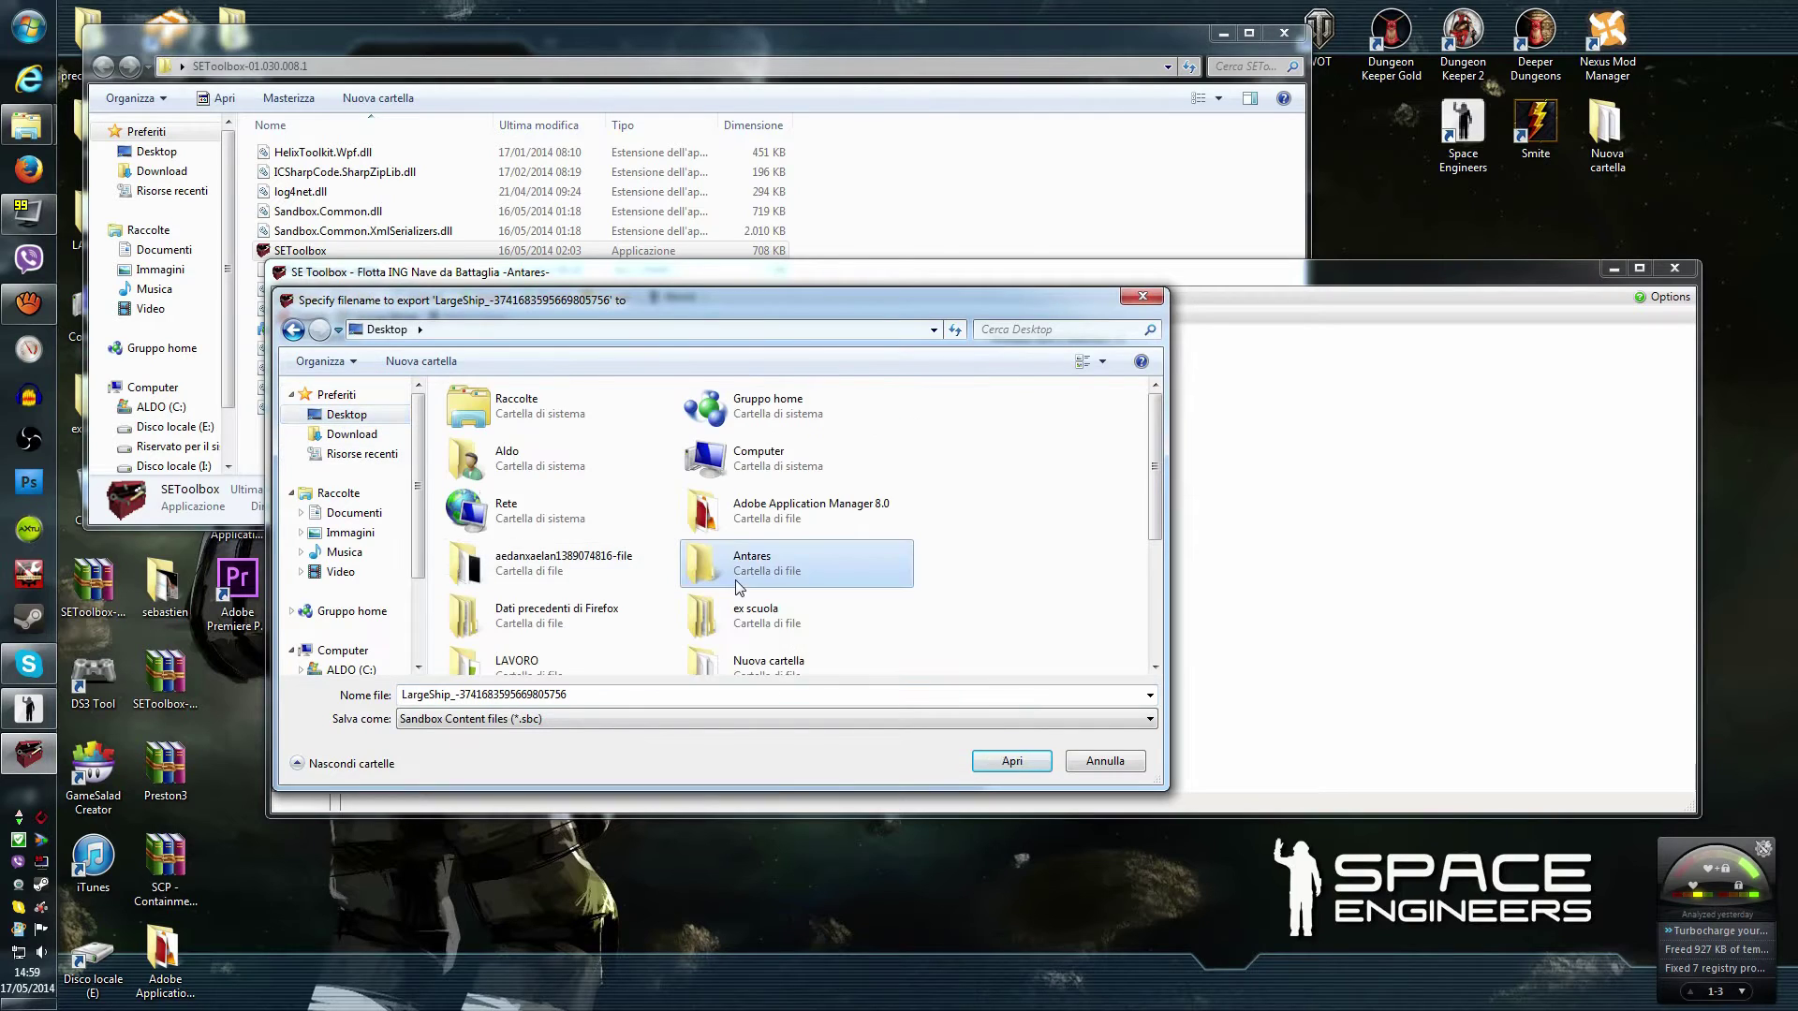
{"action": "scroll", "coordinate": [674, 553], "scroll_direction": "down", "scroll_amount": 2}
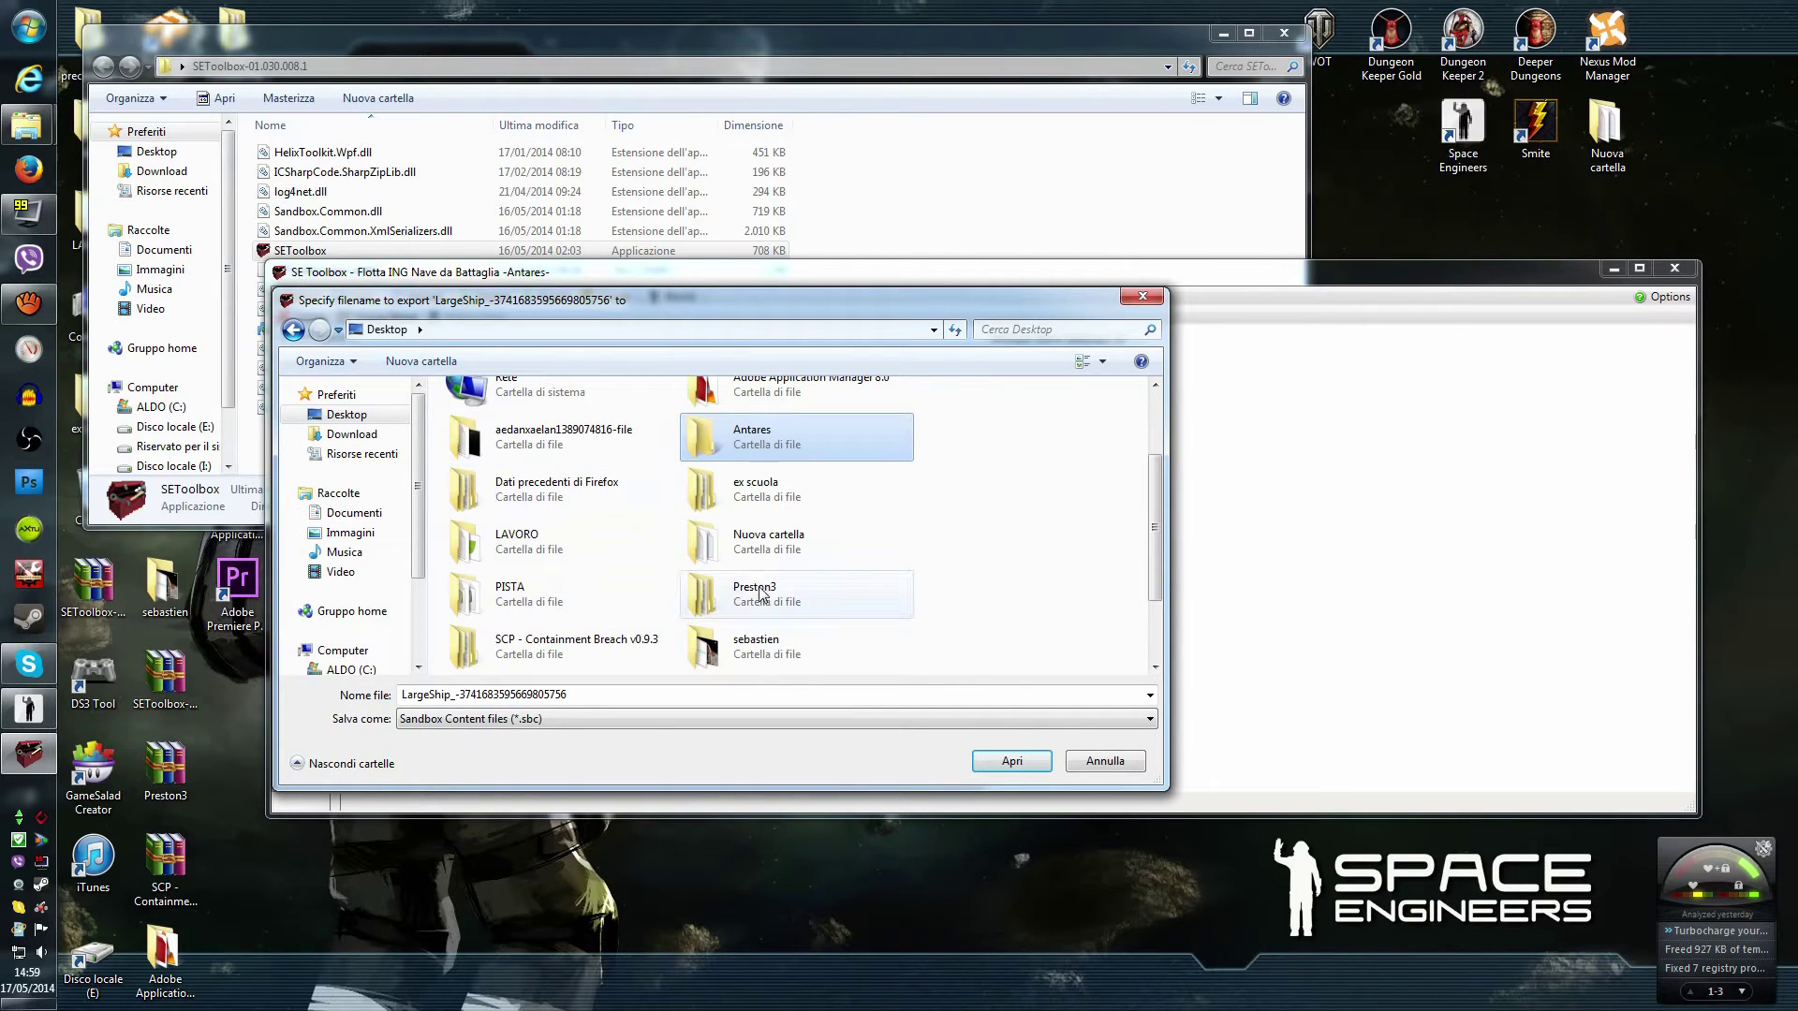
{"action": "double_click", "coordinate": [795, 444]}
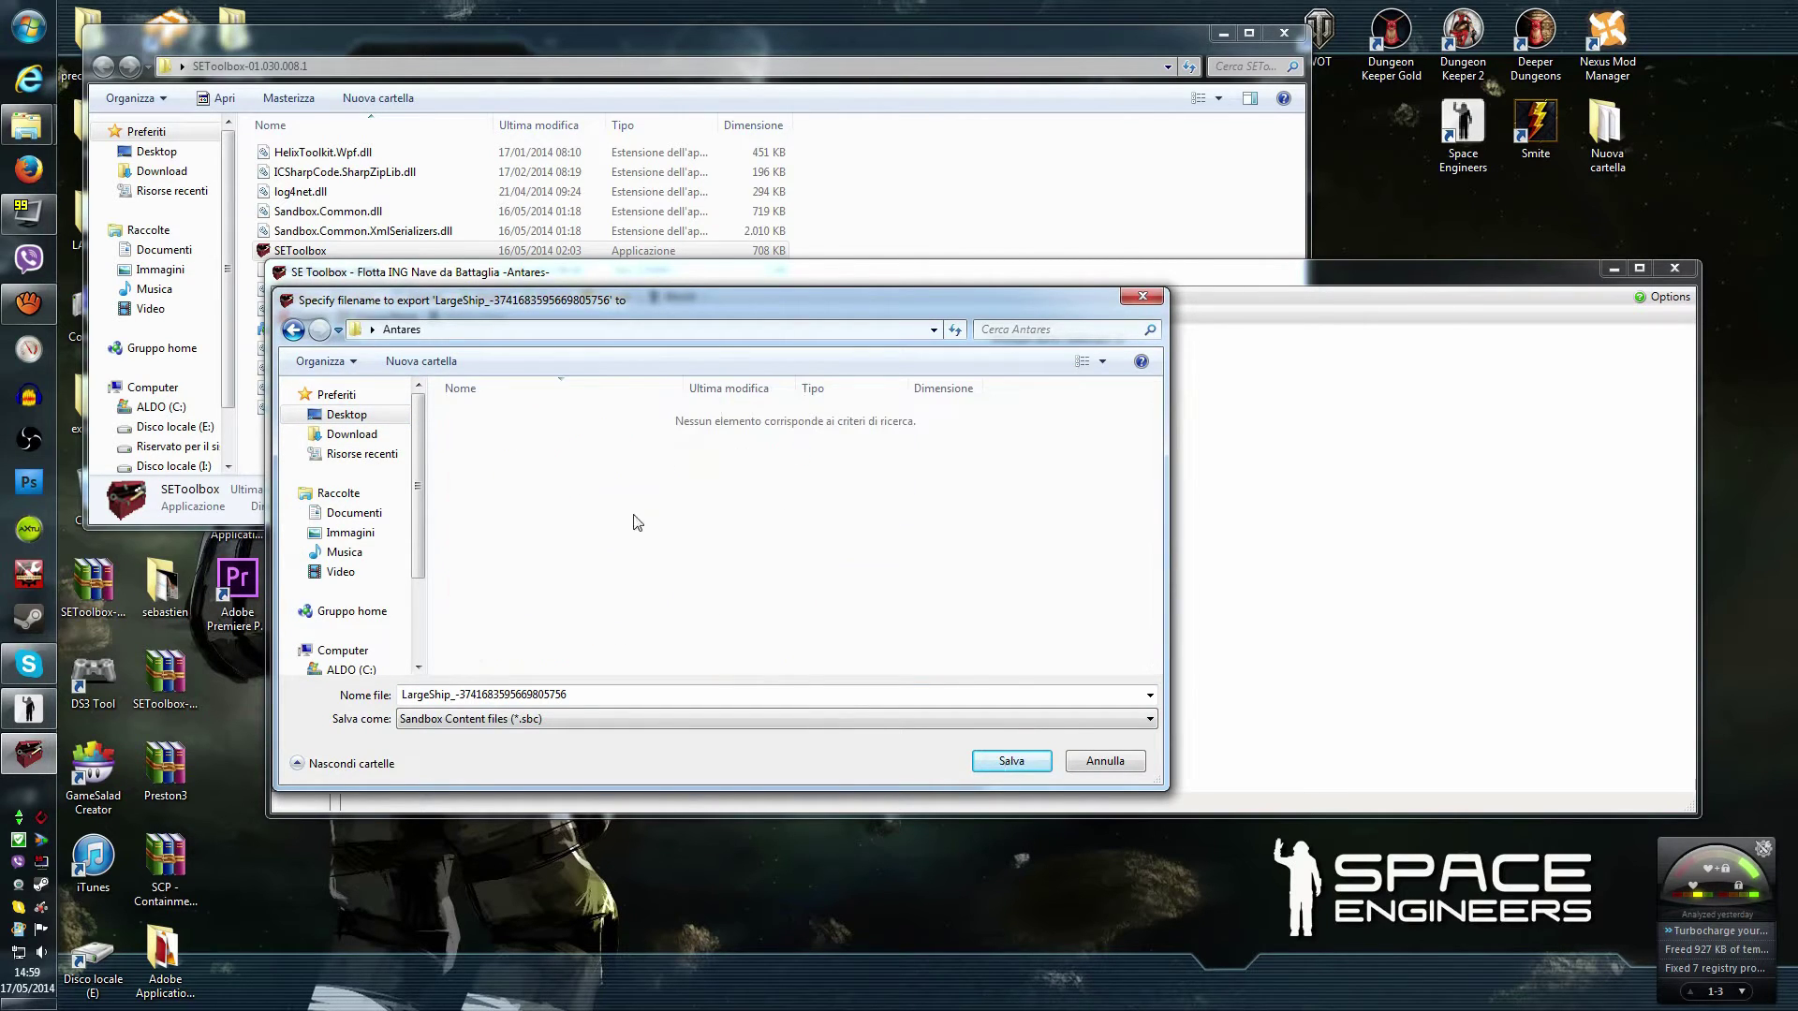
Save every selected ship into the Antares folder as a Sandbox Content file (.sbc), keeping the suggested file names.
{"action": "left_click", "coordinate": [1035, 766]}
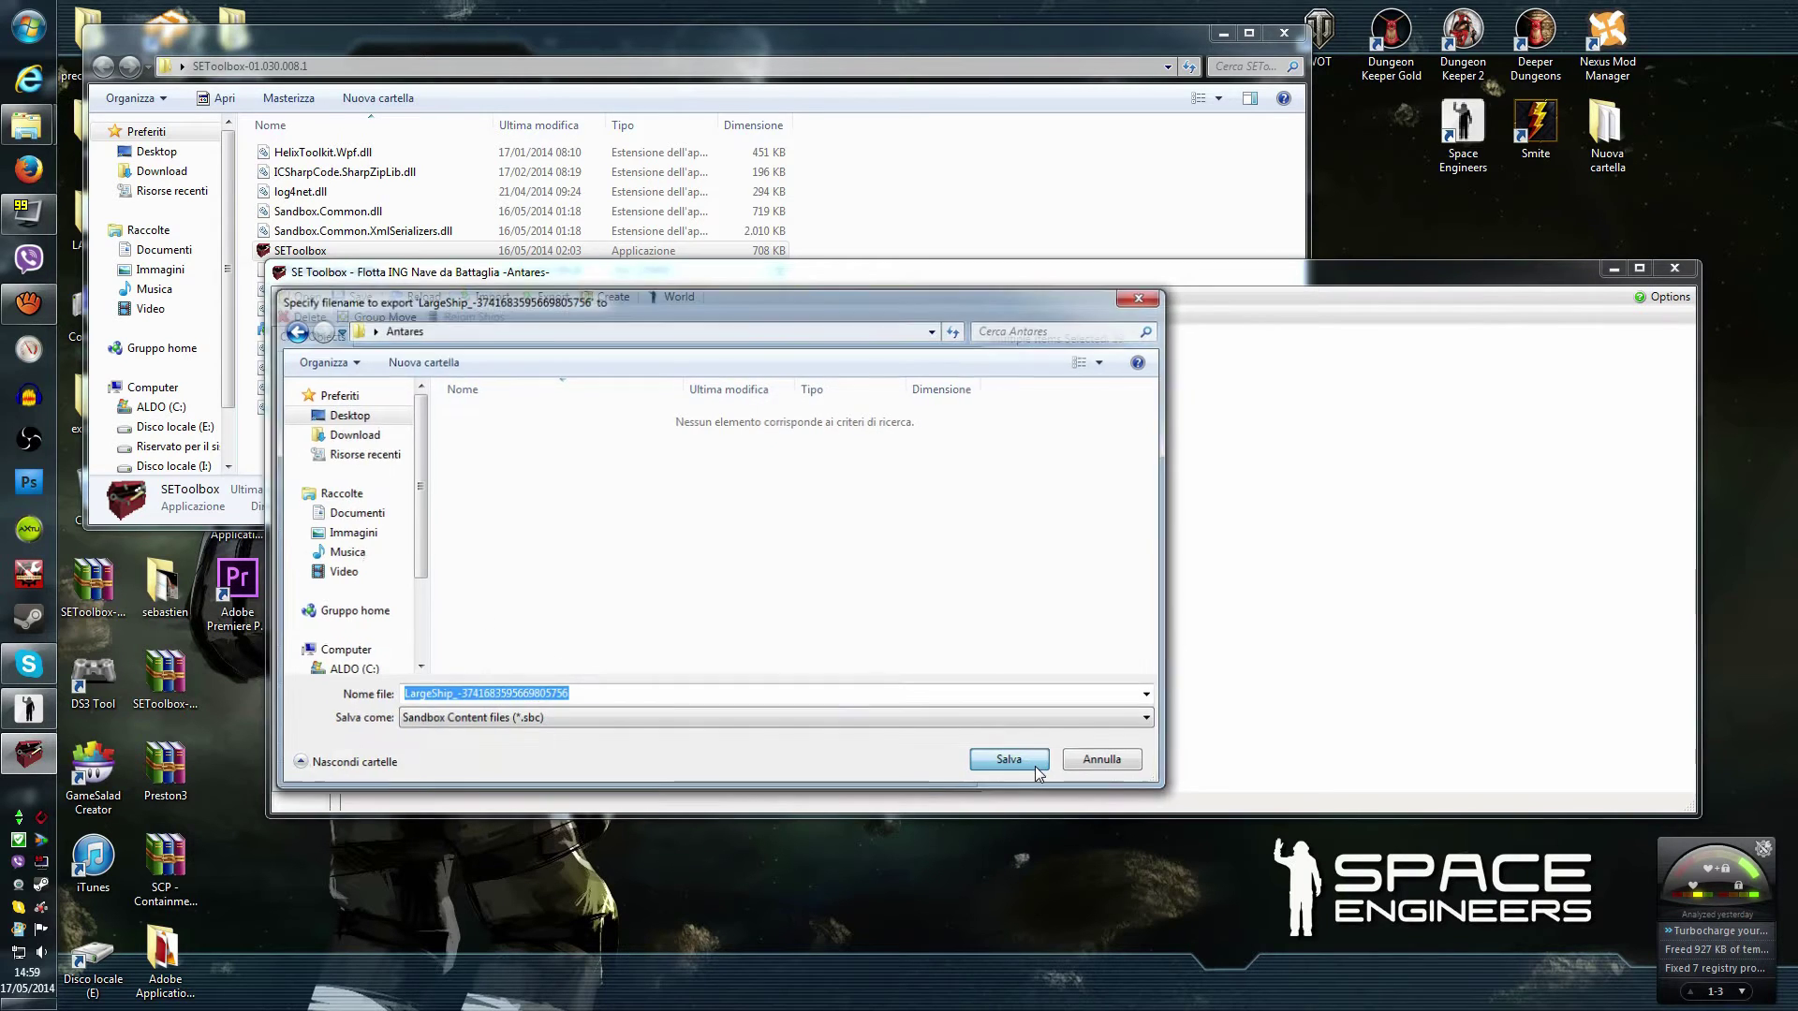
{"action": "left_click", "coordinate": [1036, 765]}
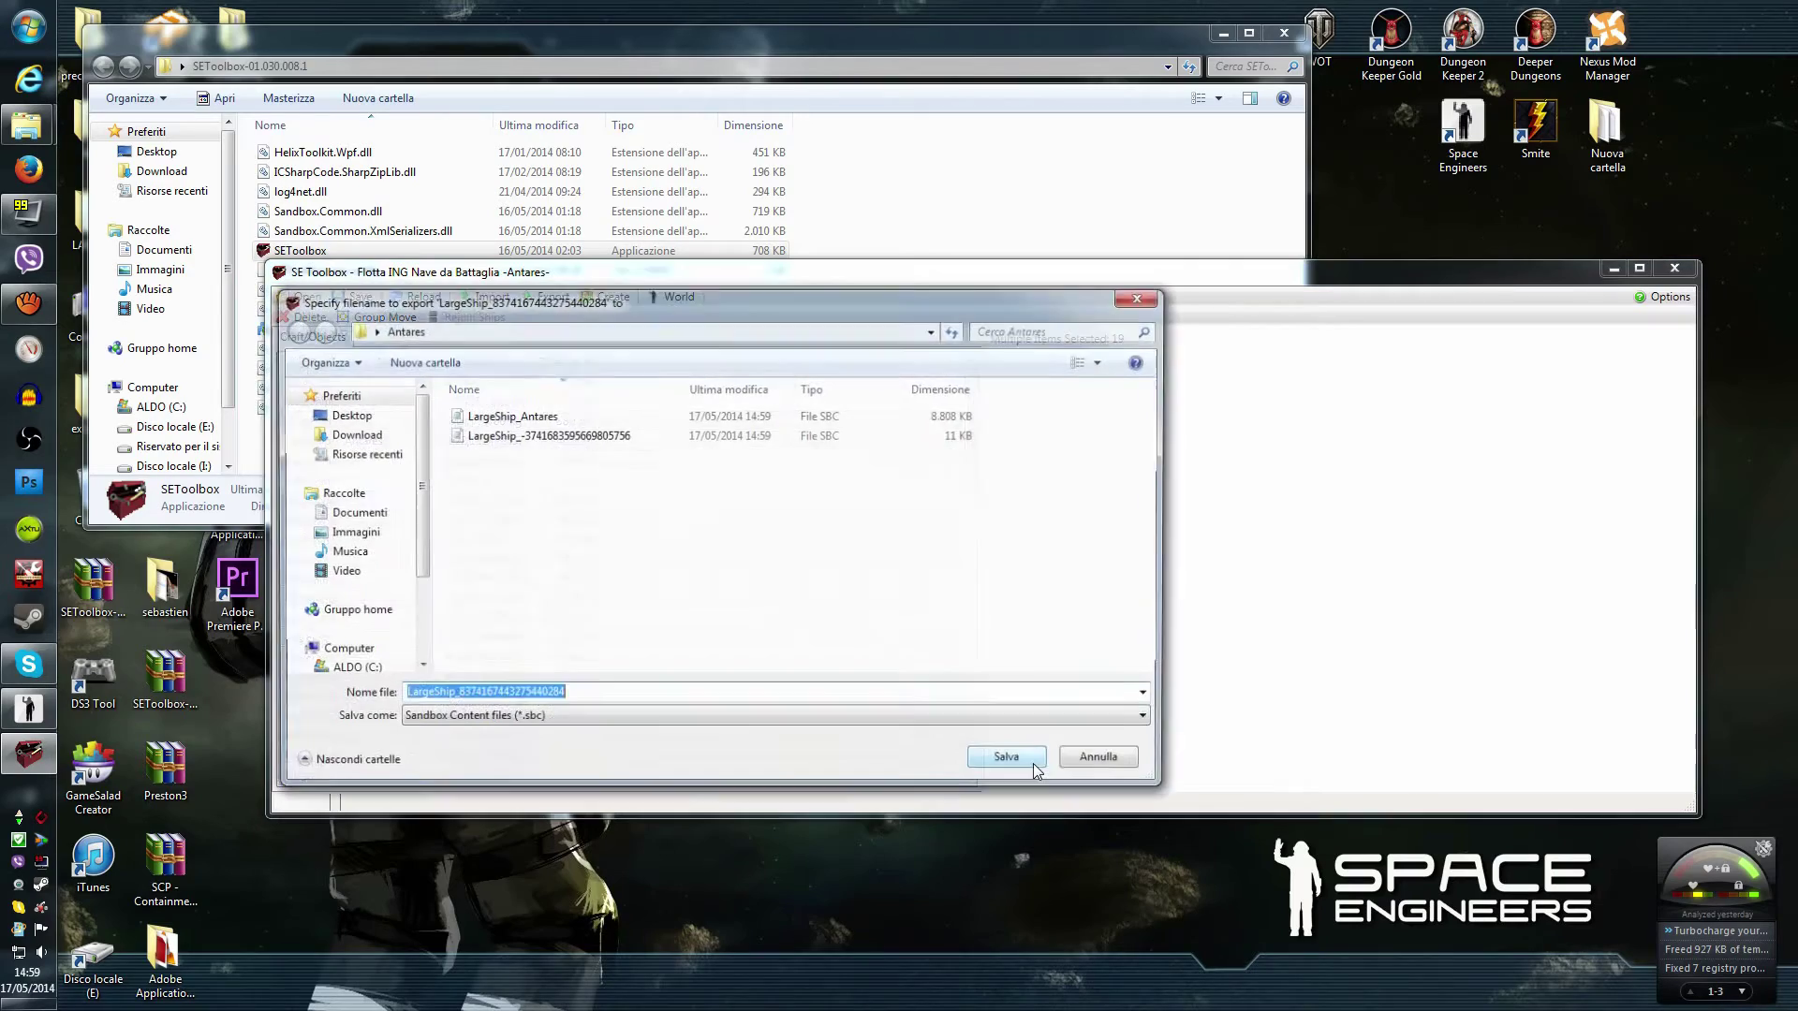
{"action": "left_click", "coordinate": [1034, 765]}
{"action": "left_click", "coordinate": [1032, 759]}
{"action": "left_click", "coordinate": [1032, 762]}
{"action": "left_click", "coordinate": [1031, 762]}
{"action": "left_click", "coordinate": [1031, 762]}
{"action": "left_click", "coordinate": [1032, 762]}
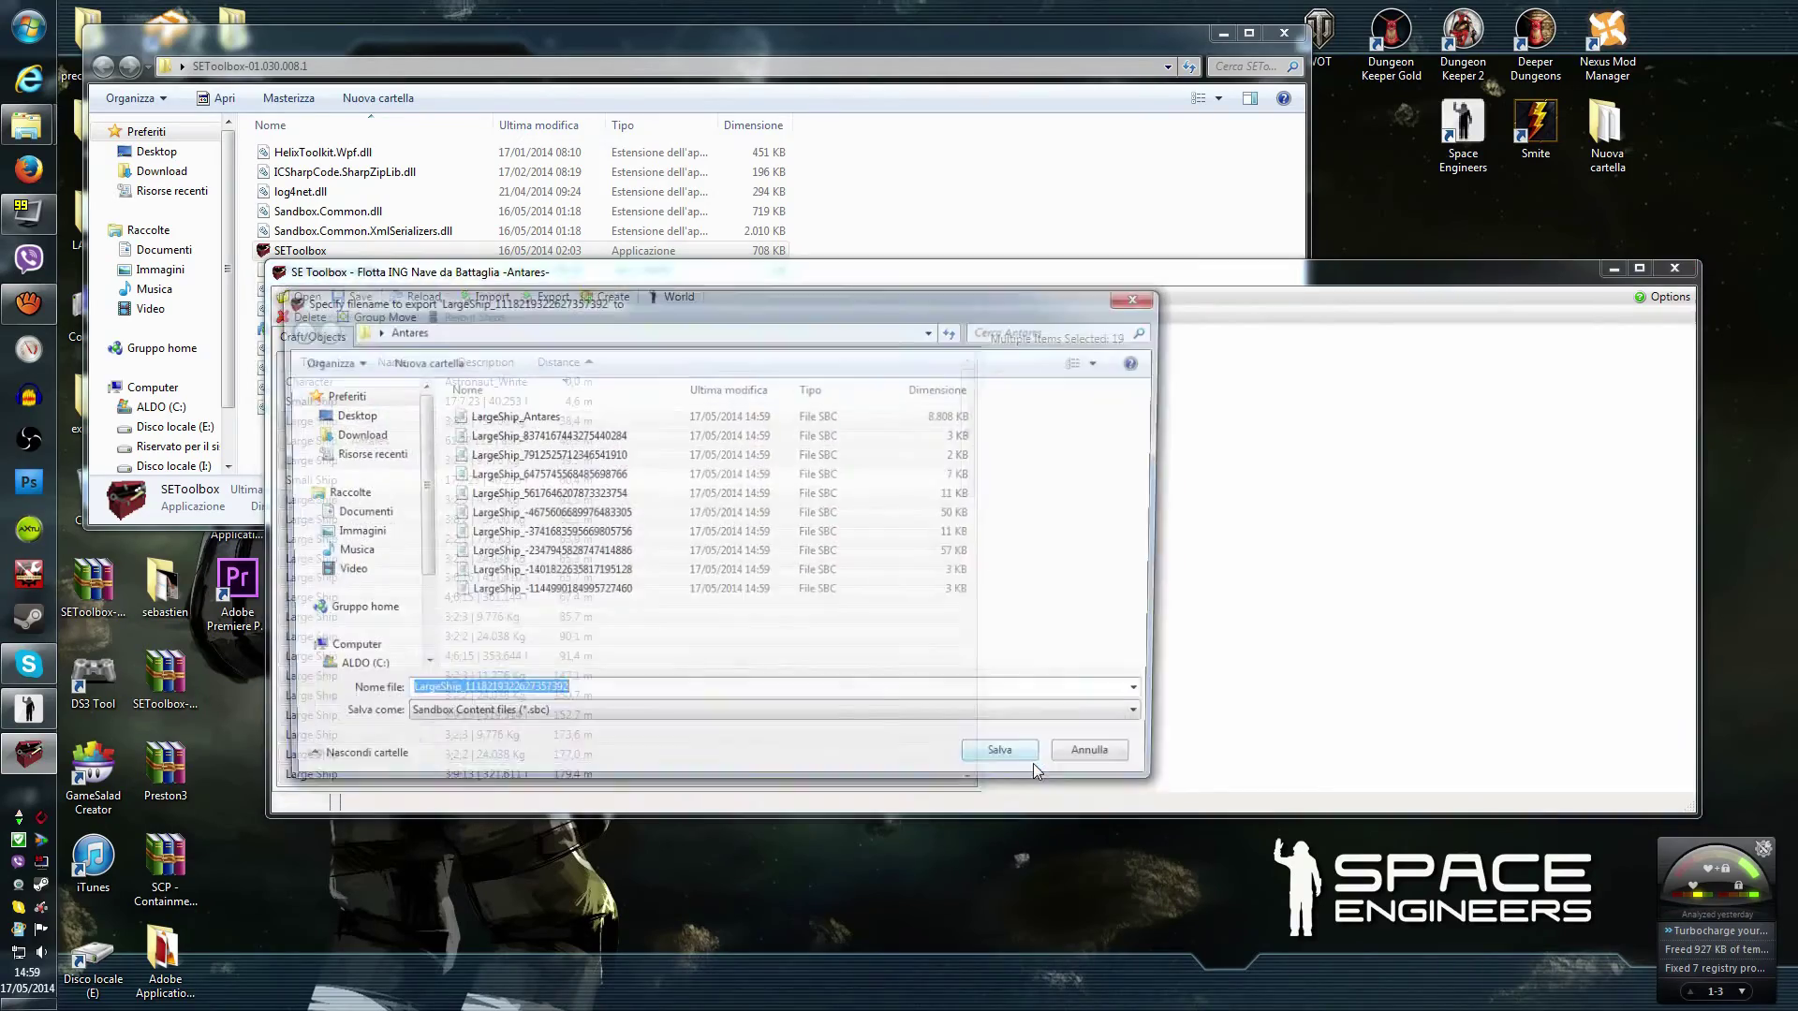
{"action": "left_click", "coordinate": [1032, 762]}
{"action": "left_click", "coordinate": [1031, 762]}
{"action": "left_click", "coordinate": [1032, 762]}
{"action": "left_click", "coordinate": [1032, 762]}
{"action": "left_click", "coordinate": [1031, 762]}
{"action": "left_click", "coordinate": [1031, 762]}
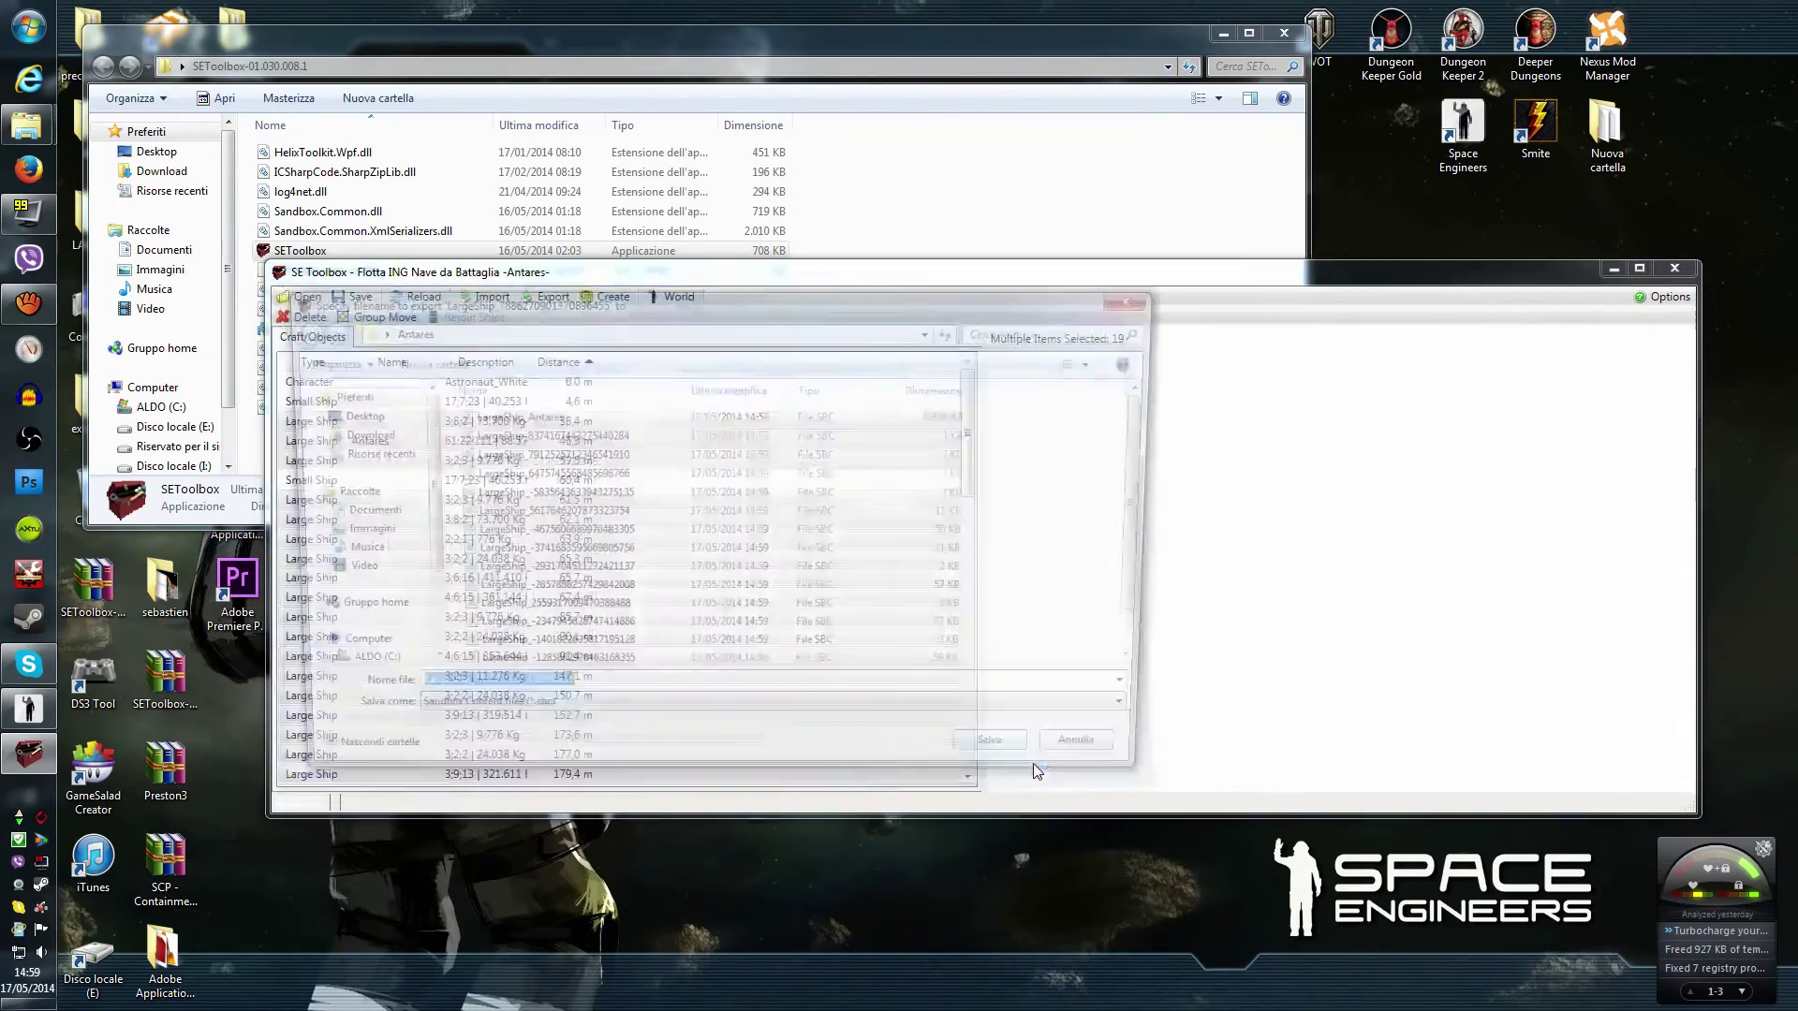
{"action": "left_click", "coordinate": [1032, 762]}
{"action": "left_click", "coordinate": [1031, 762]}
{"action": "left_click", "coordinate": [1031, 762]}
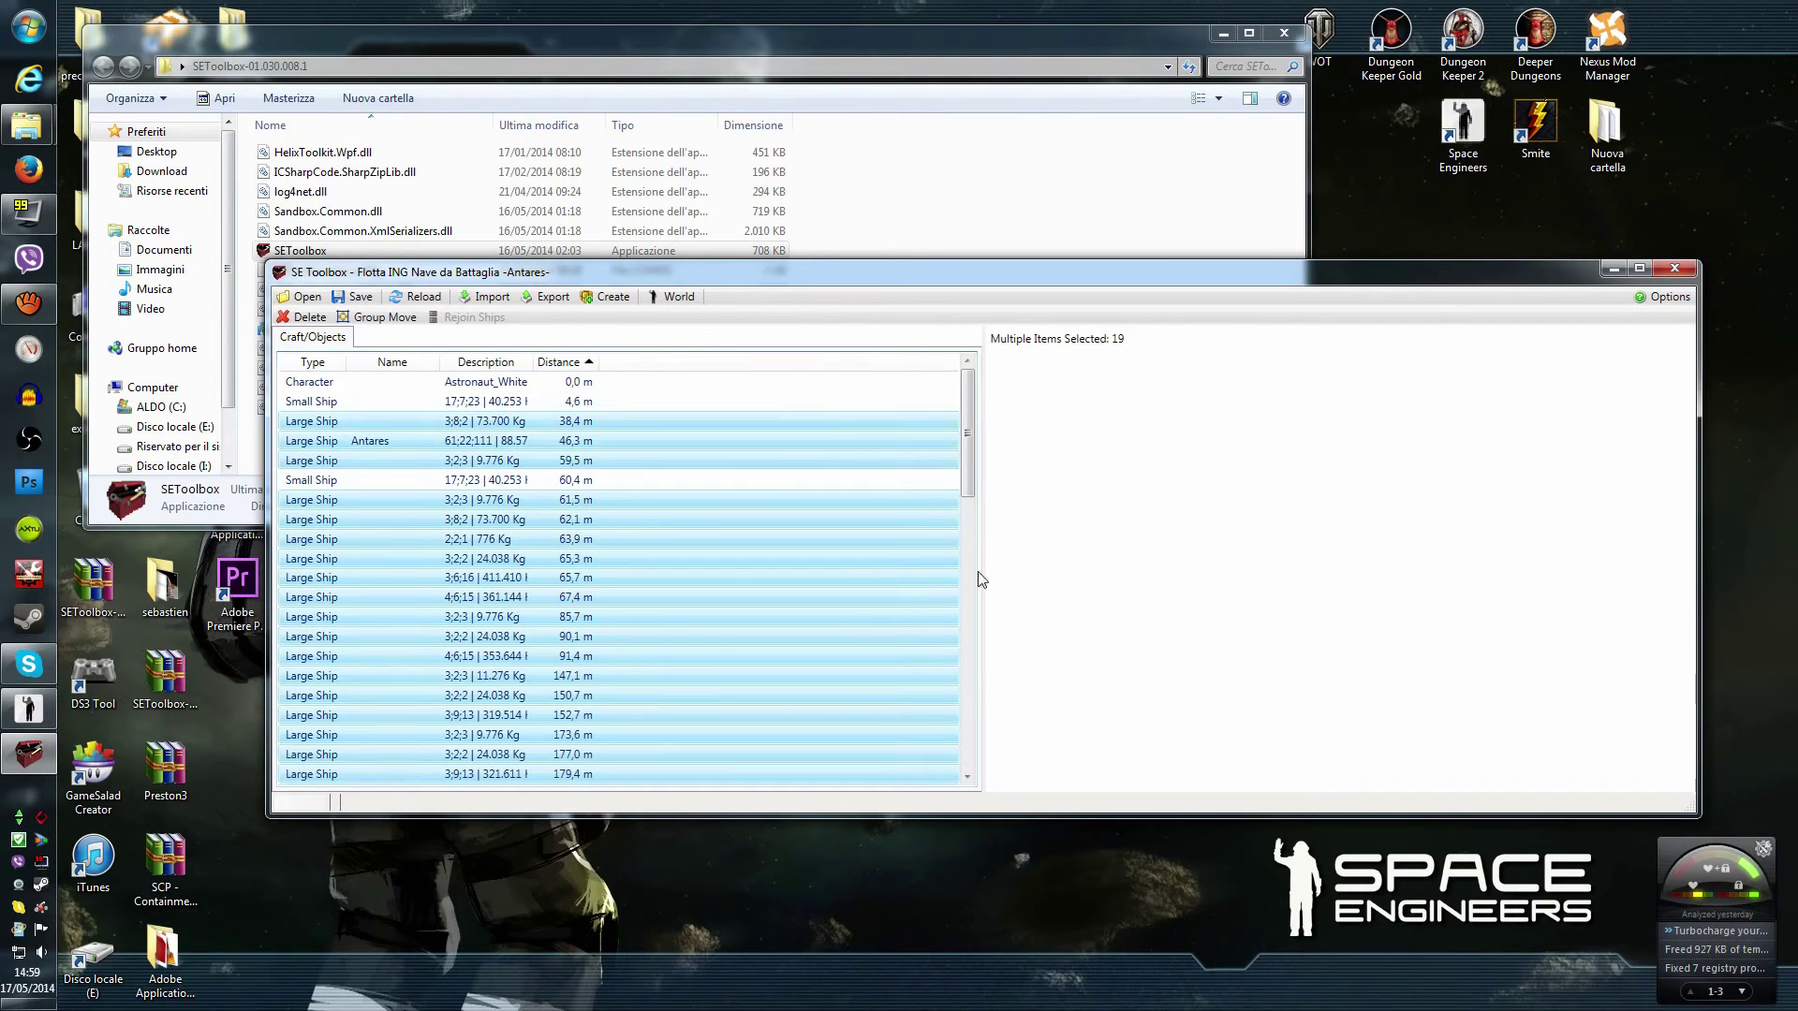
{"action": "left_click_drag", "start_coordinate": [963, 468], "coordinate": [964, 406]}
{"action": "left_click", "coordinate": [300, 297]}
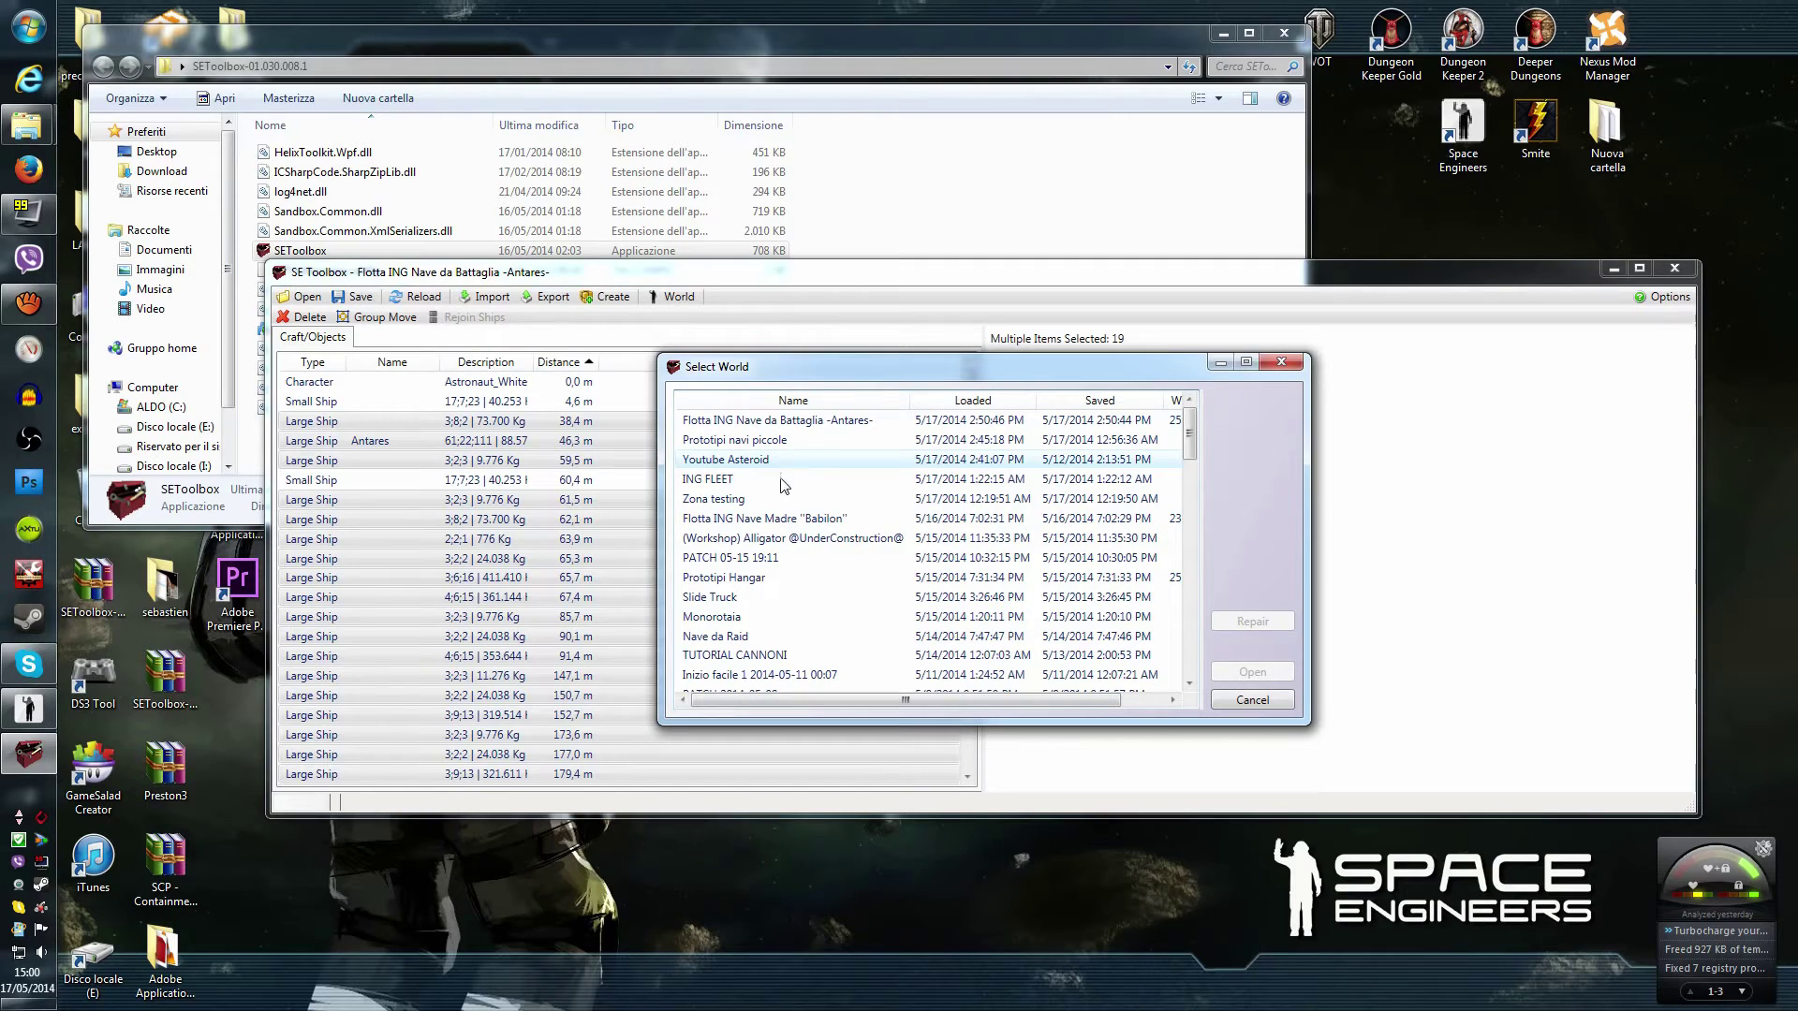
{"action": "left_click", "coordinate": [1251, 701]}
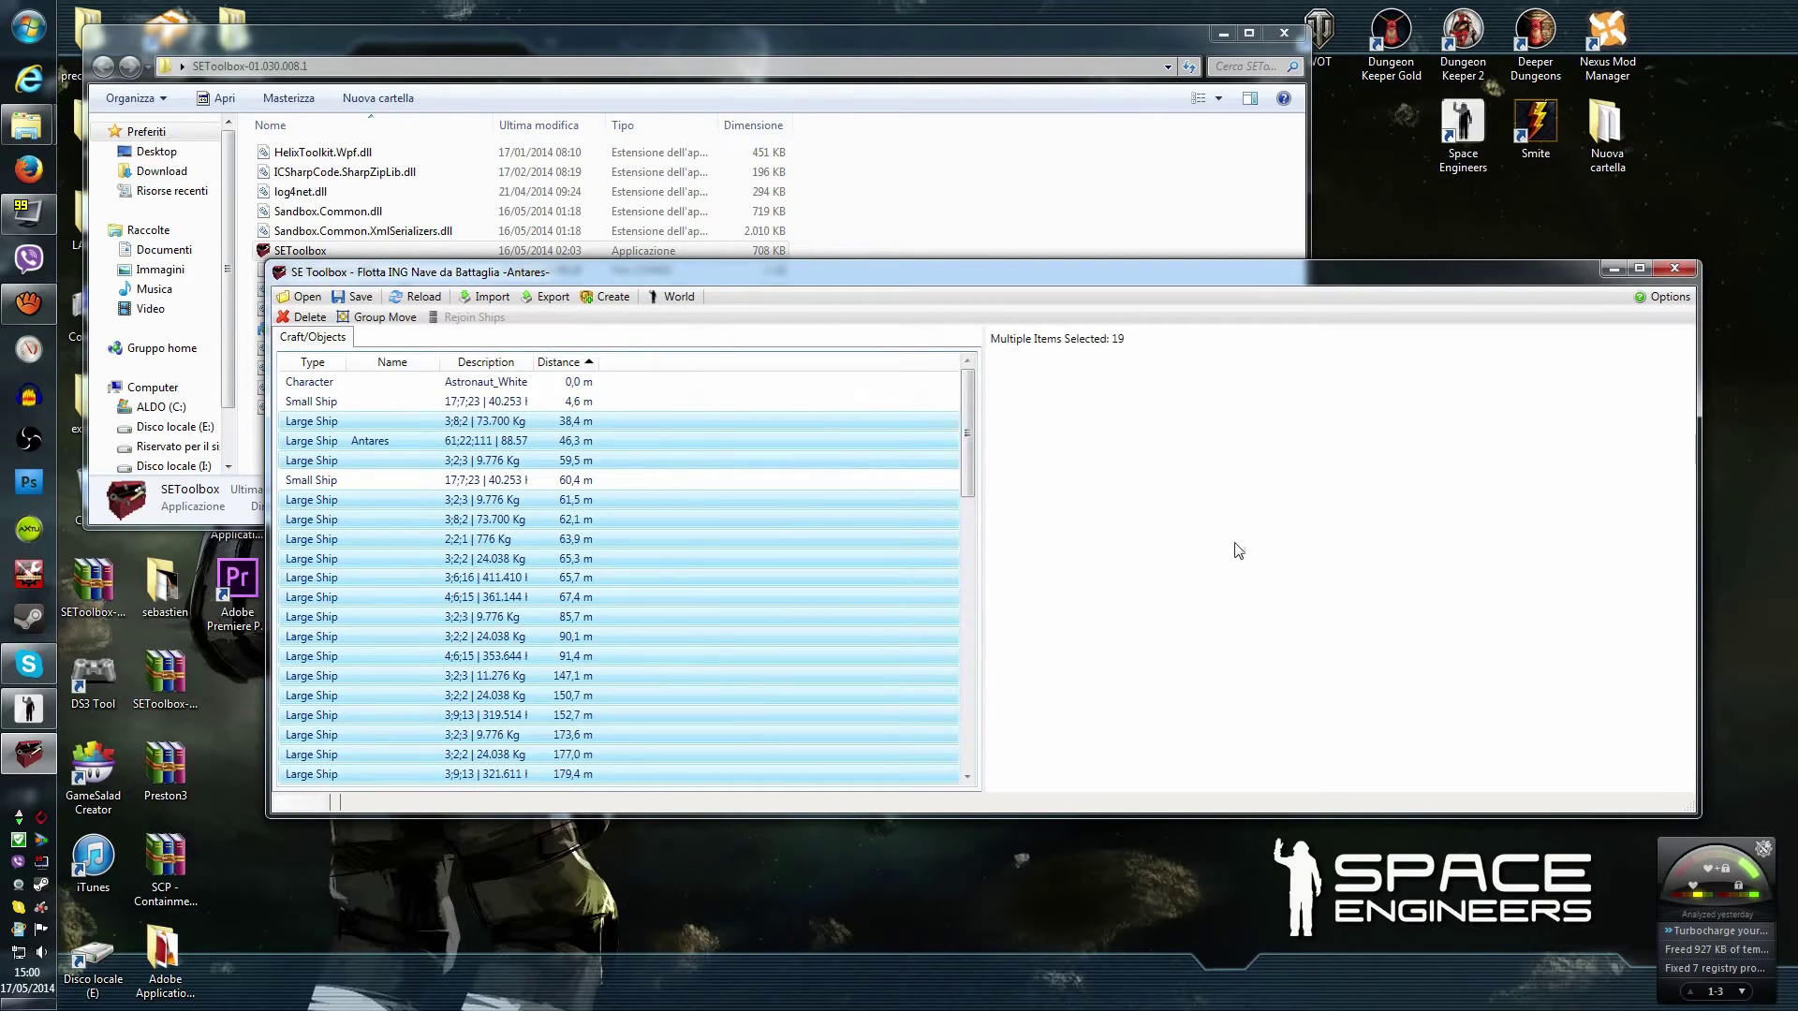
Switch to Space Engineers and start a custom new world with the Mondo vuoto scenario in Creativa mode.
{"action": "left_click", "coordinate": [29, 710]}
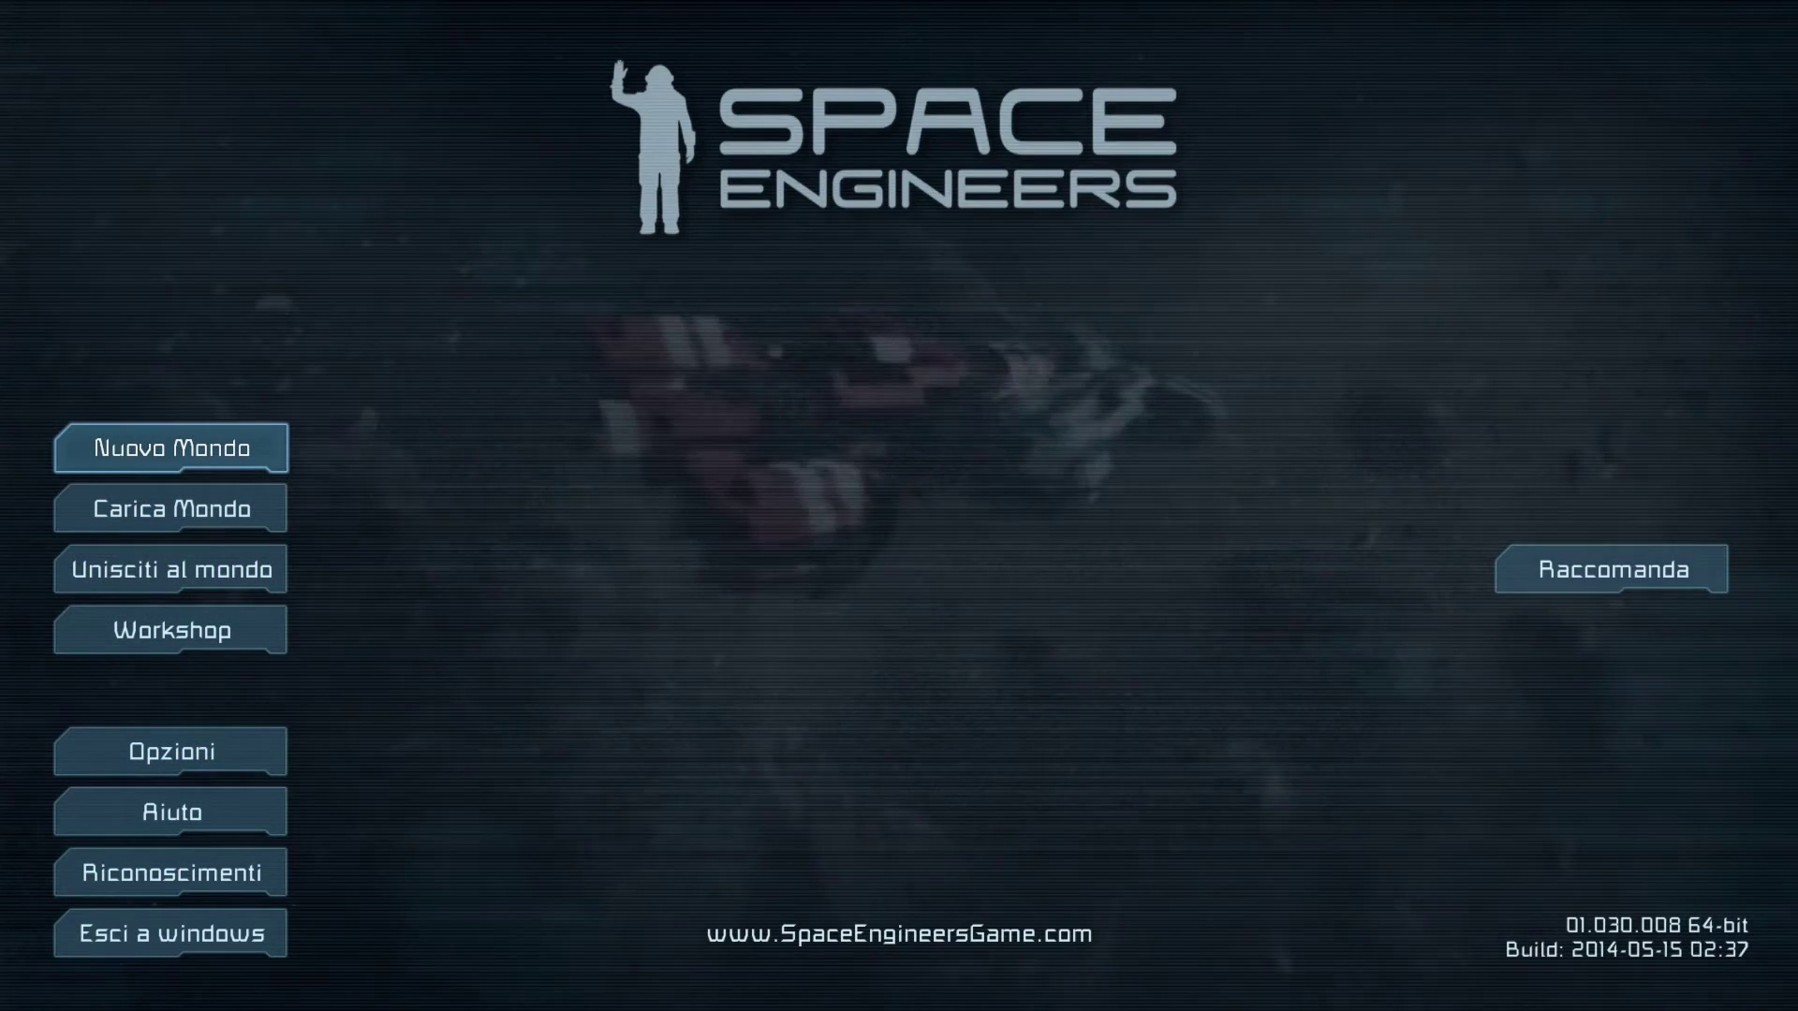
{"action": "left_click", "coordinate": [171, 447]}
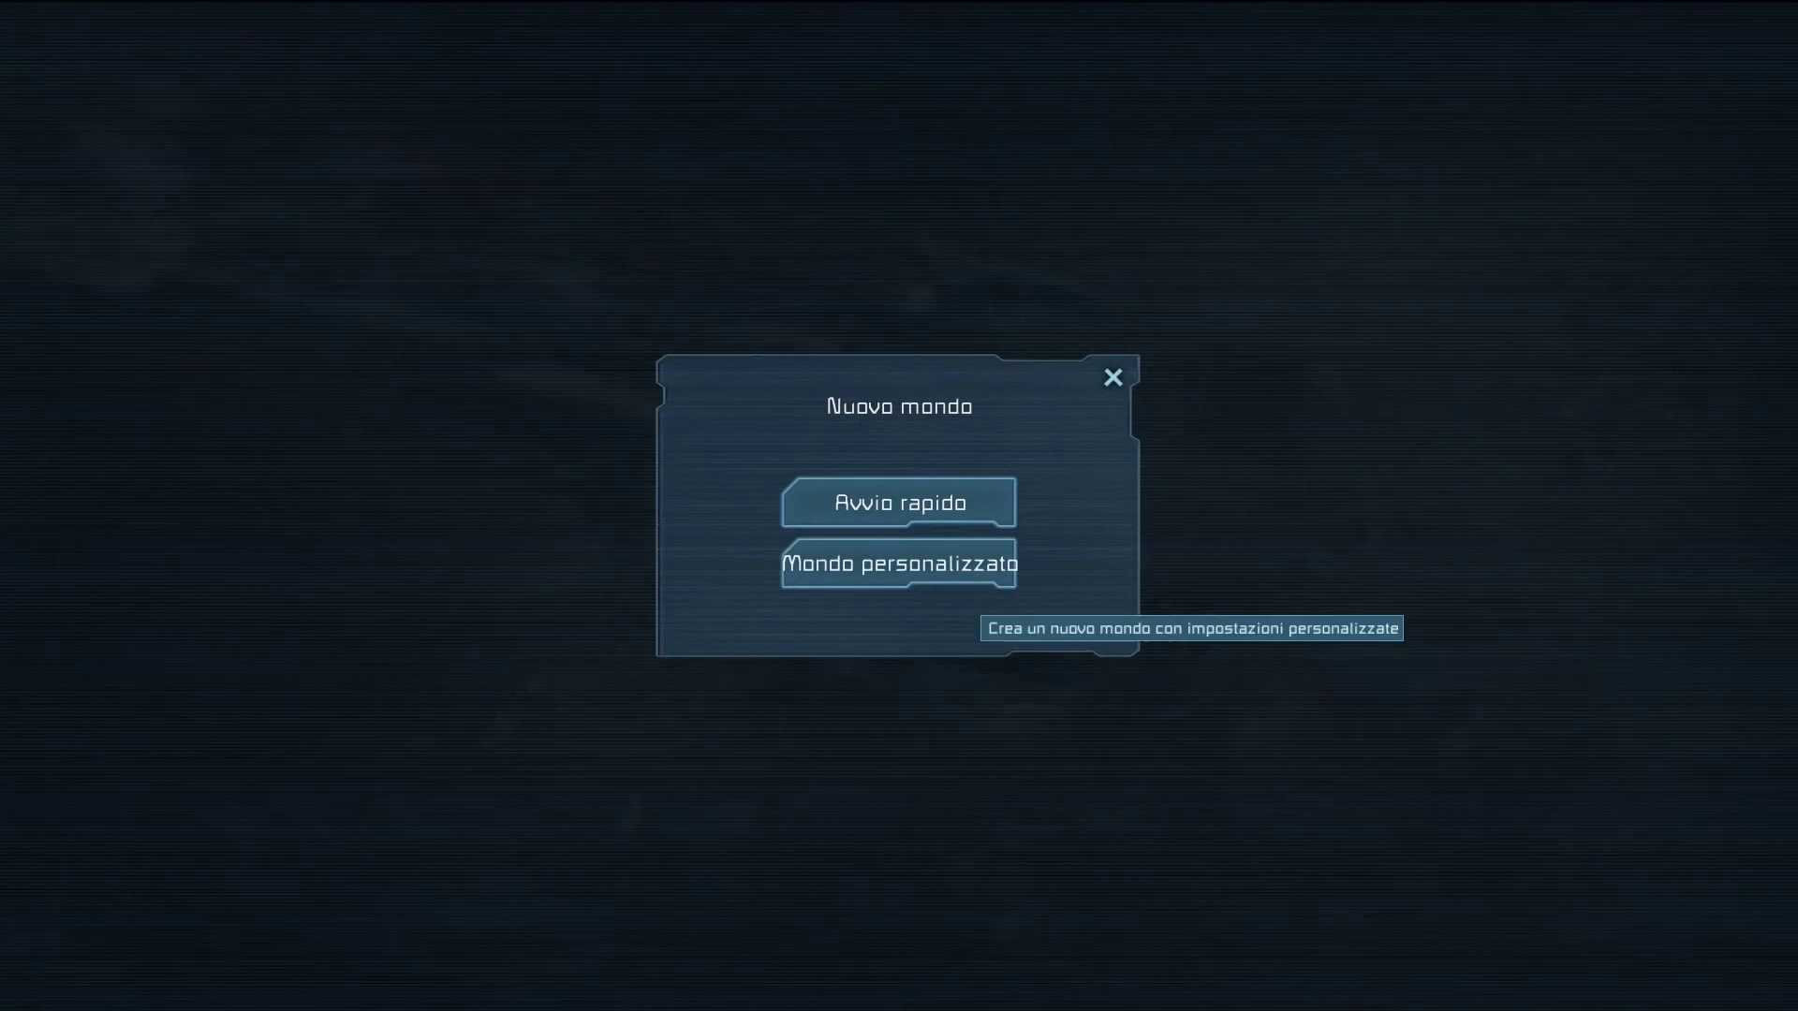
{"action": "left_click", "coordinate": [973, 573]}
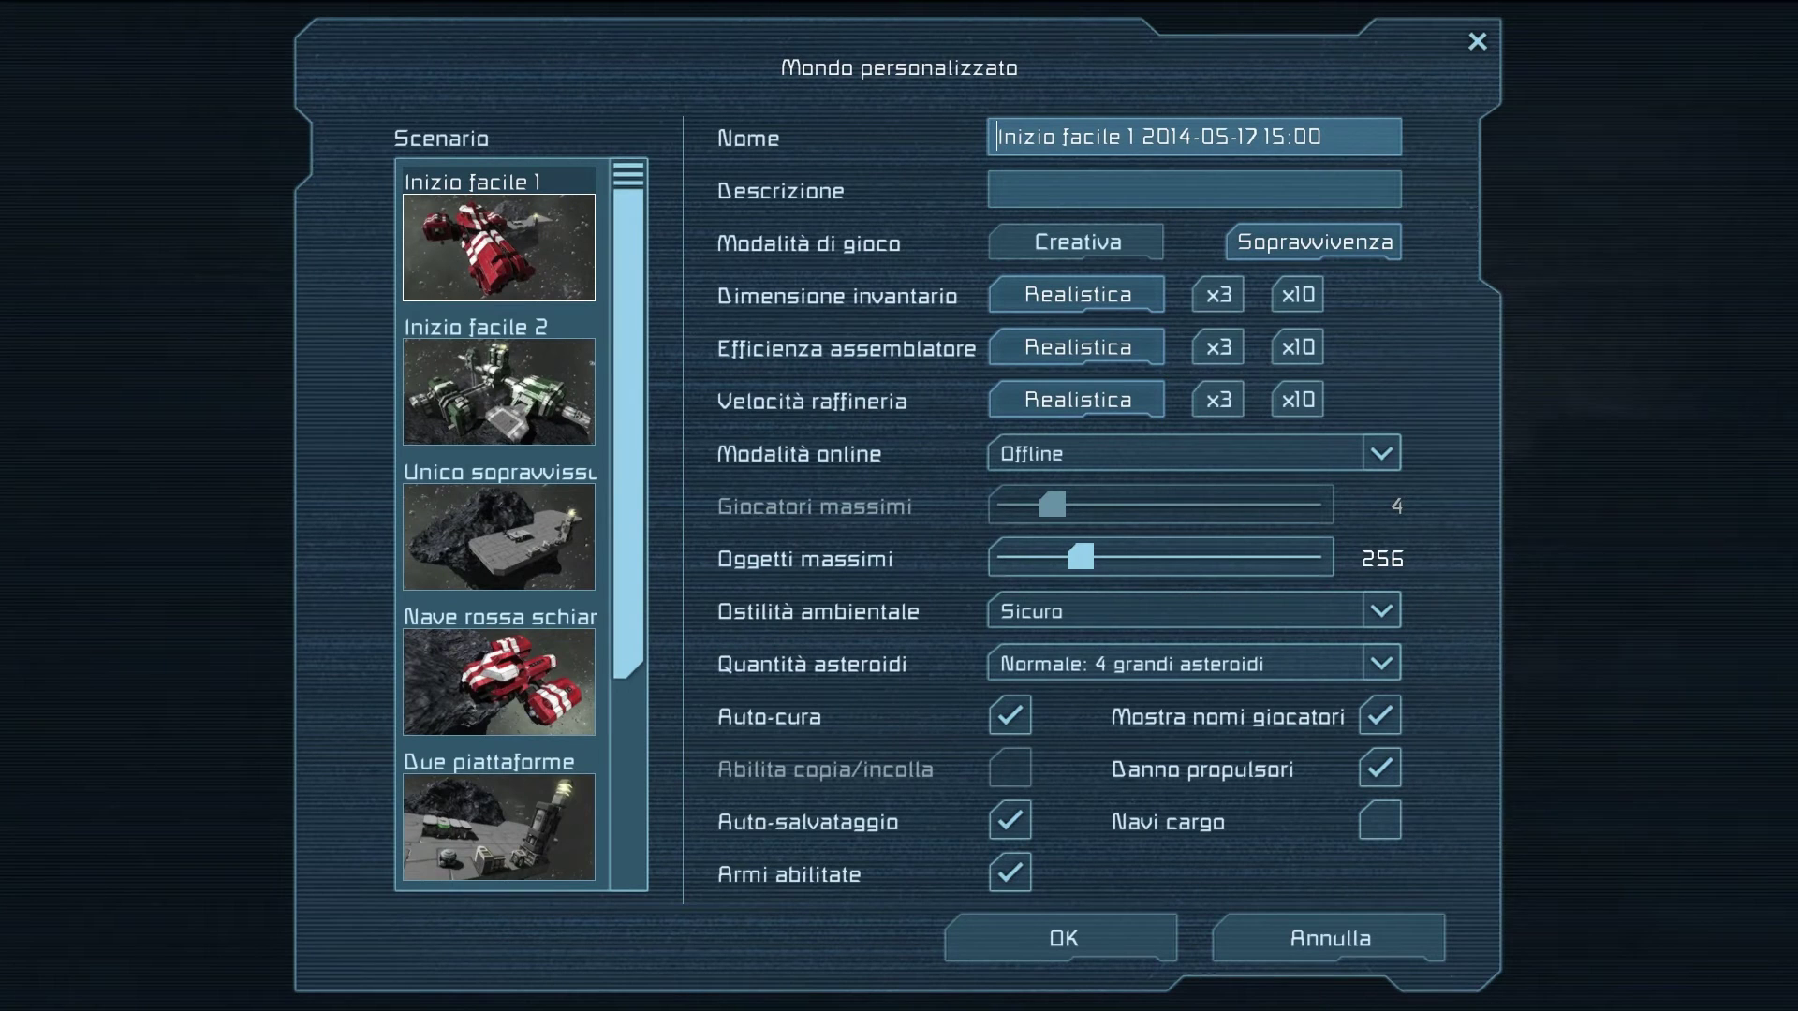
{"action": "scroll", "coordinate": [499, 525], "scroll_direction": "down", "scroll_amount": 3}
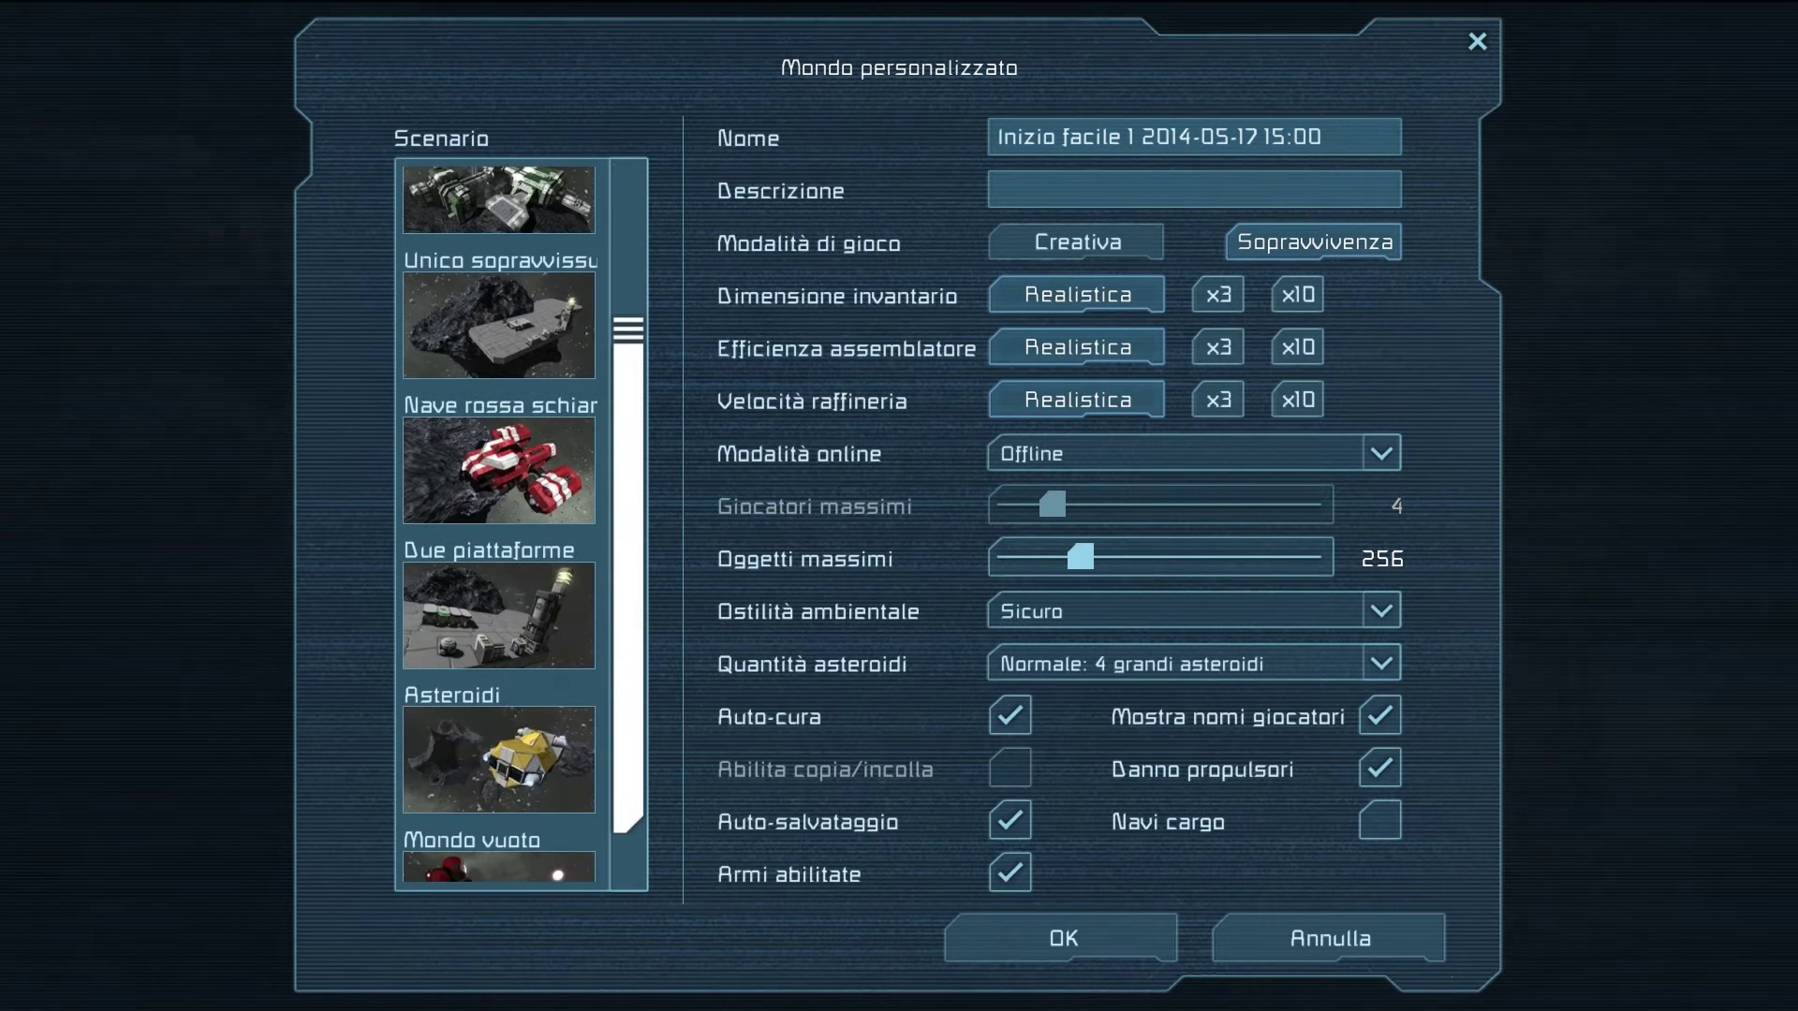
{"action": "scroll", "coordinate": [499, 524], "scroll_direction": "down", "scroll_amount": 1}
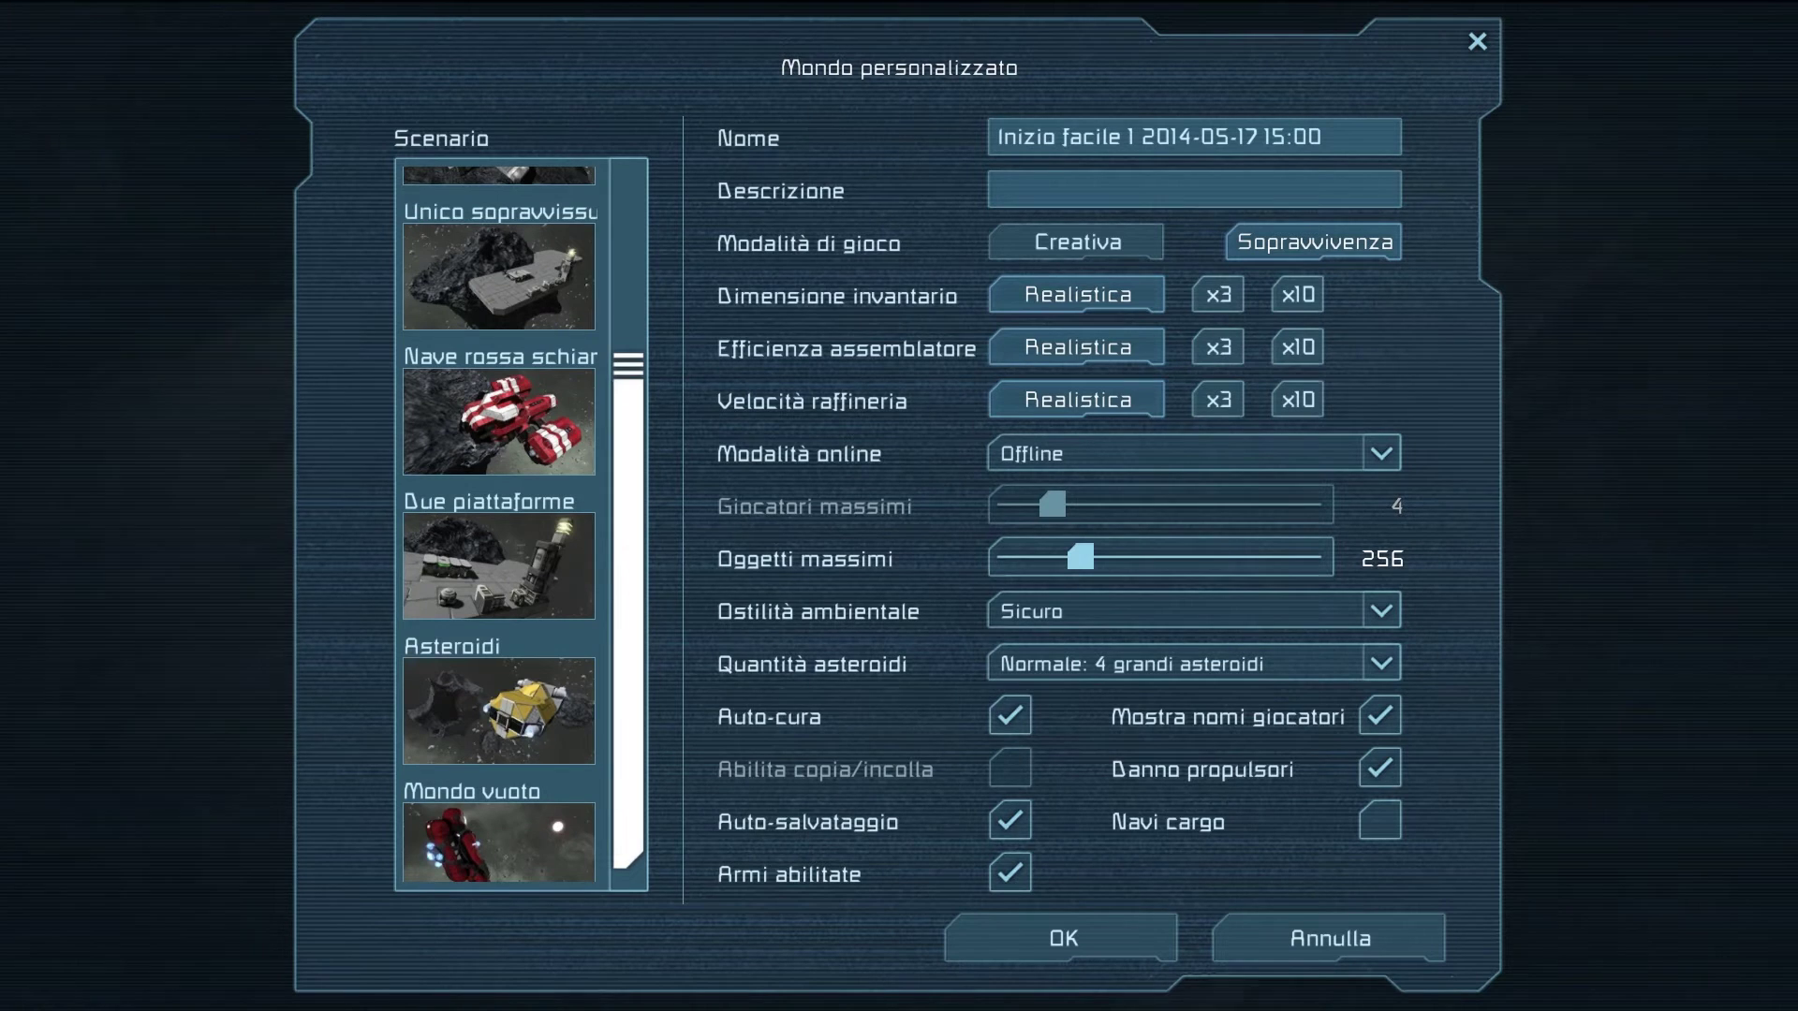
{"action": "scroll", "coordinate": [499, 525], "scroll_direction": "down", "scroll_amount": 1}
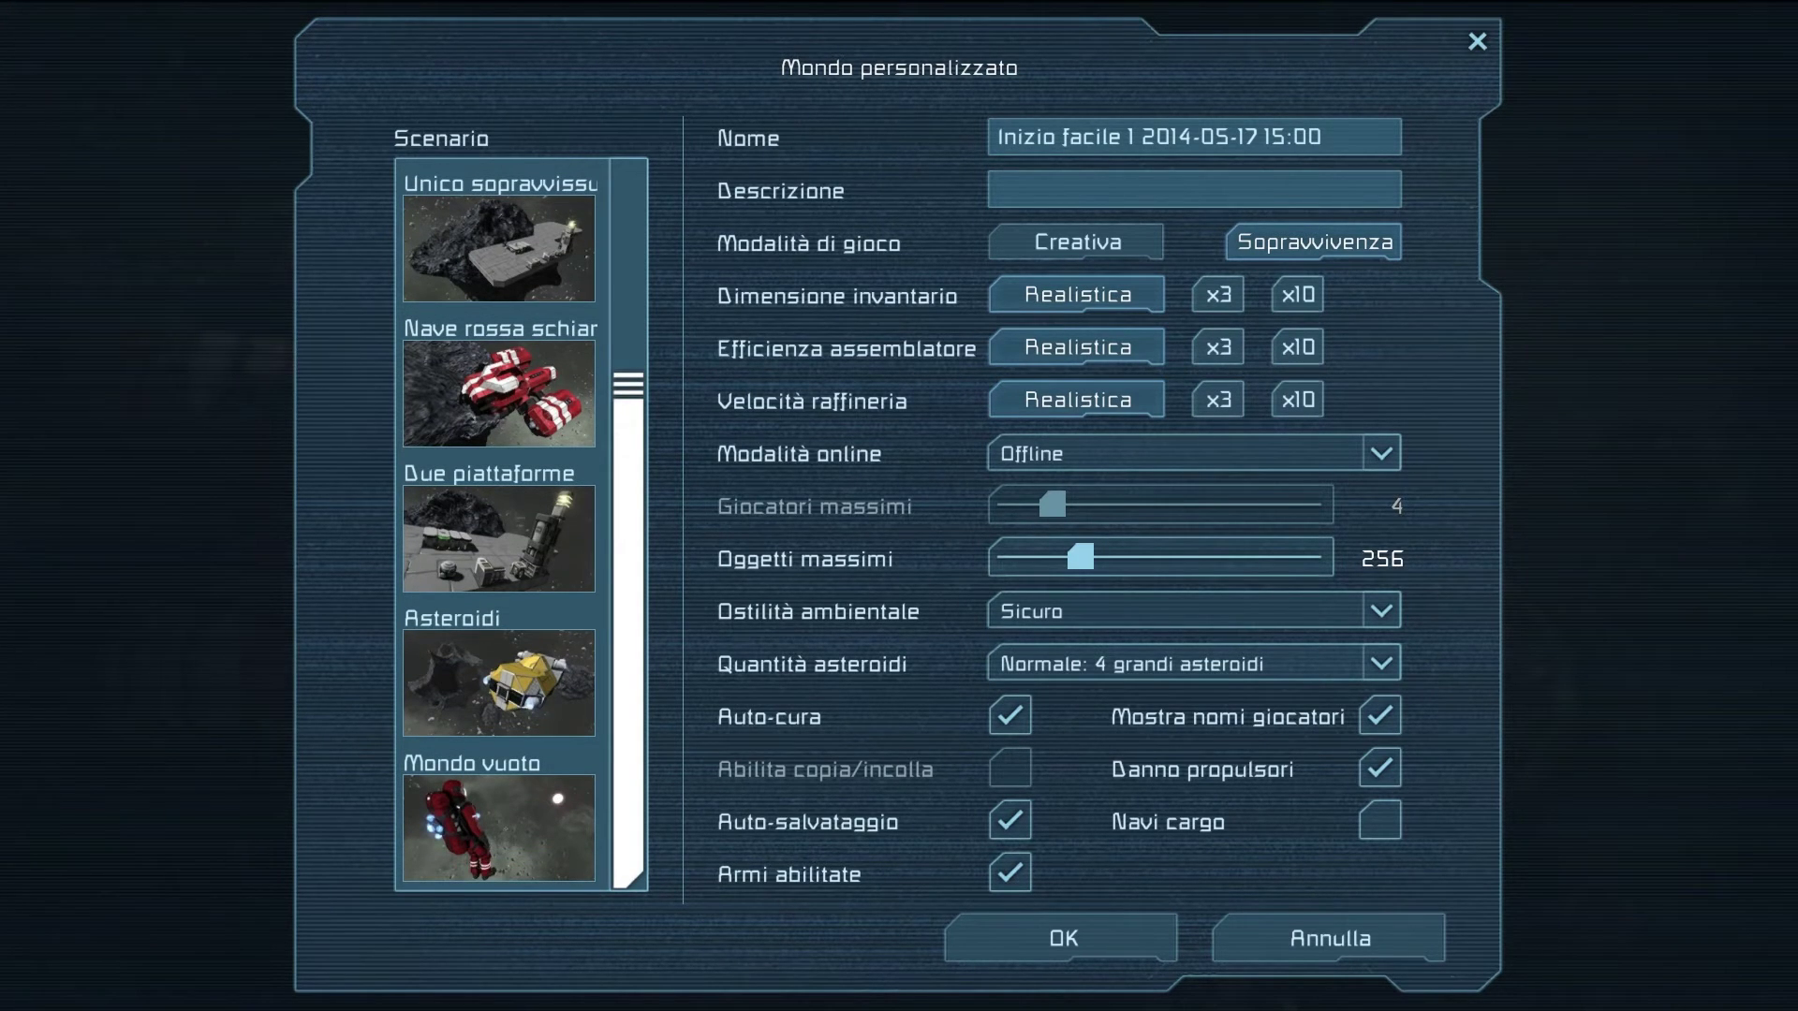
{"action": "left_click", "coordinate": [571, 824]}
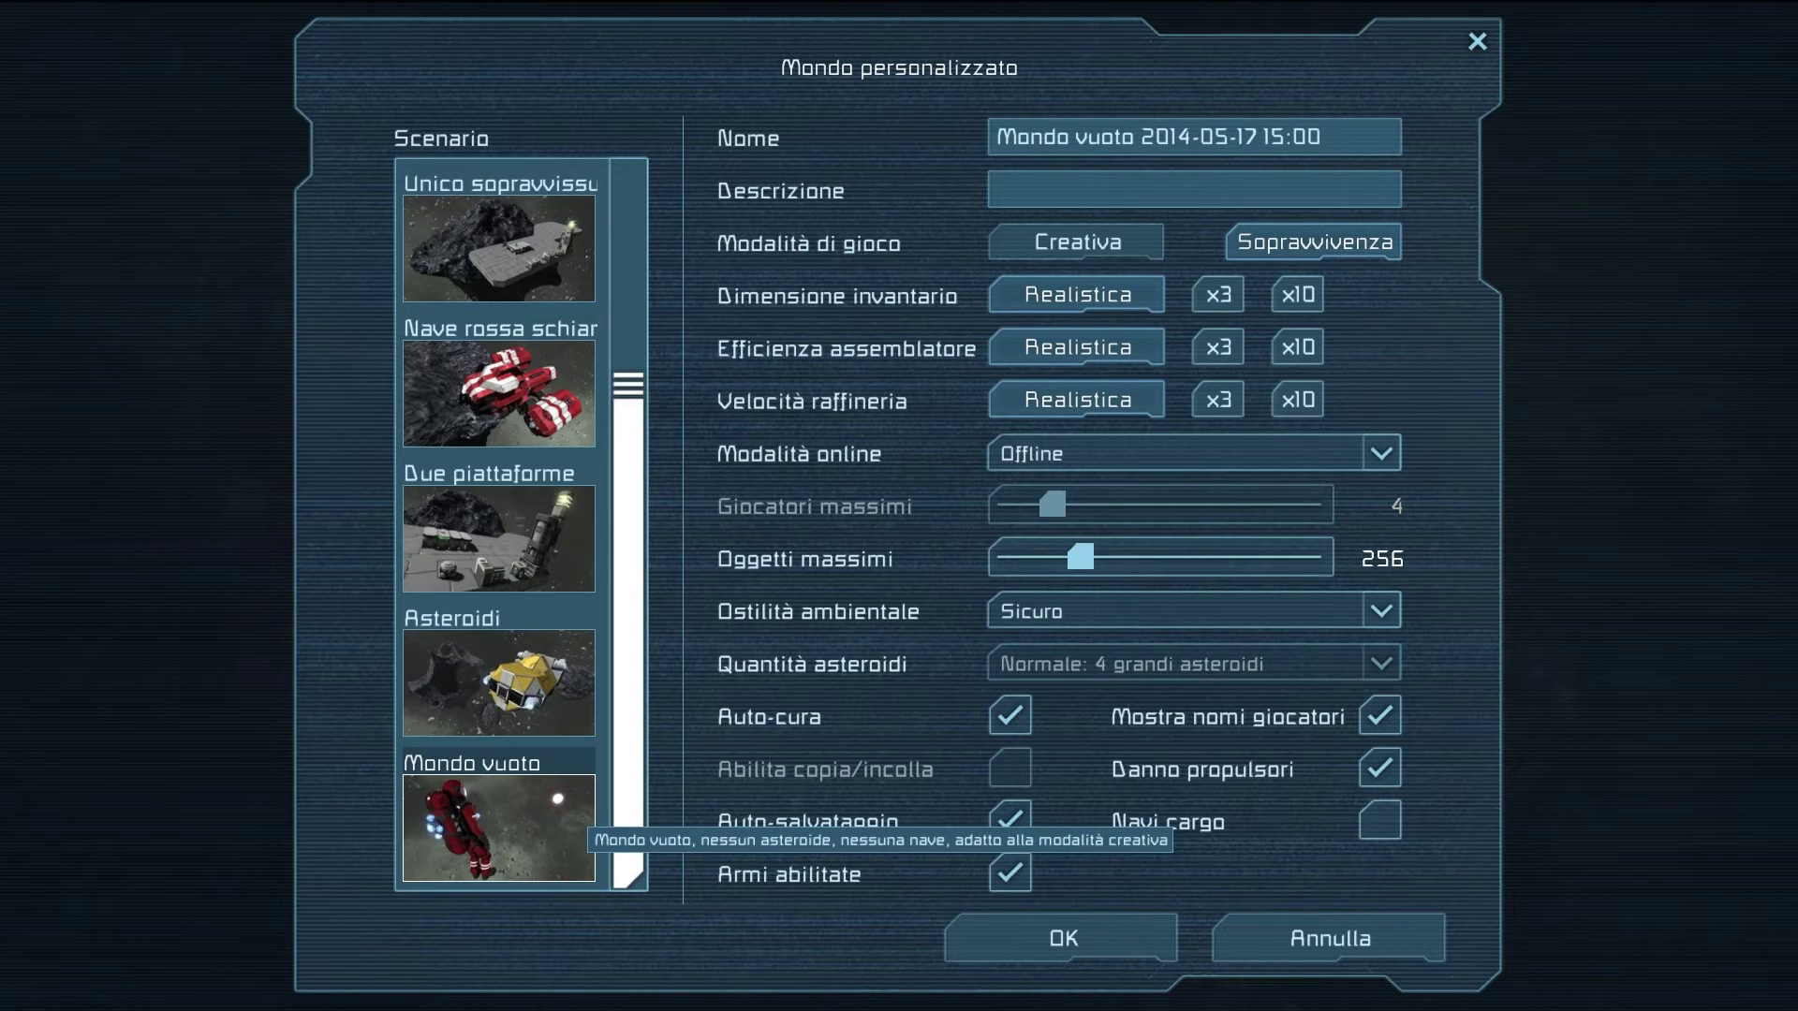
{"action": "left_click", "coordinate": [1123, 248]}
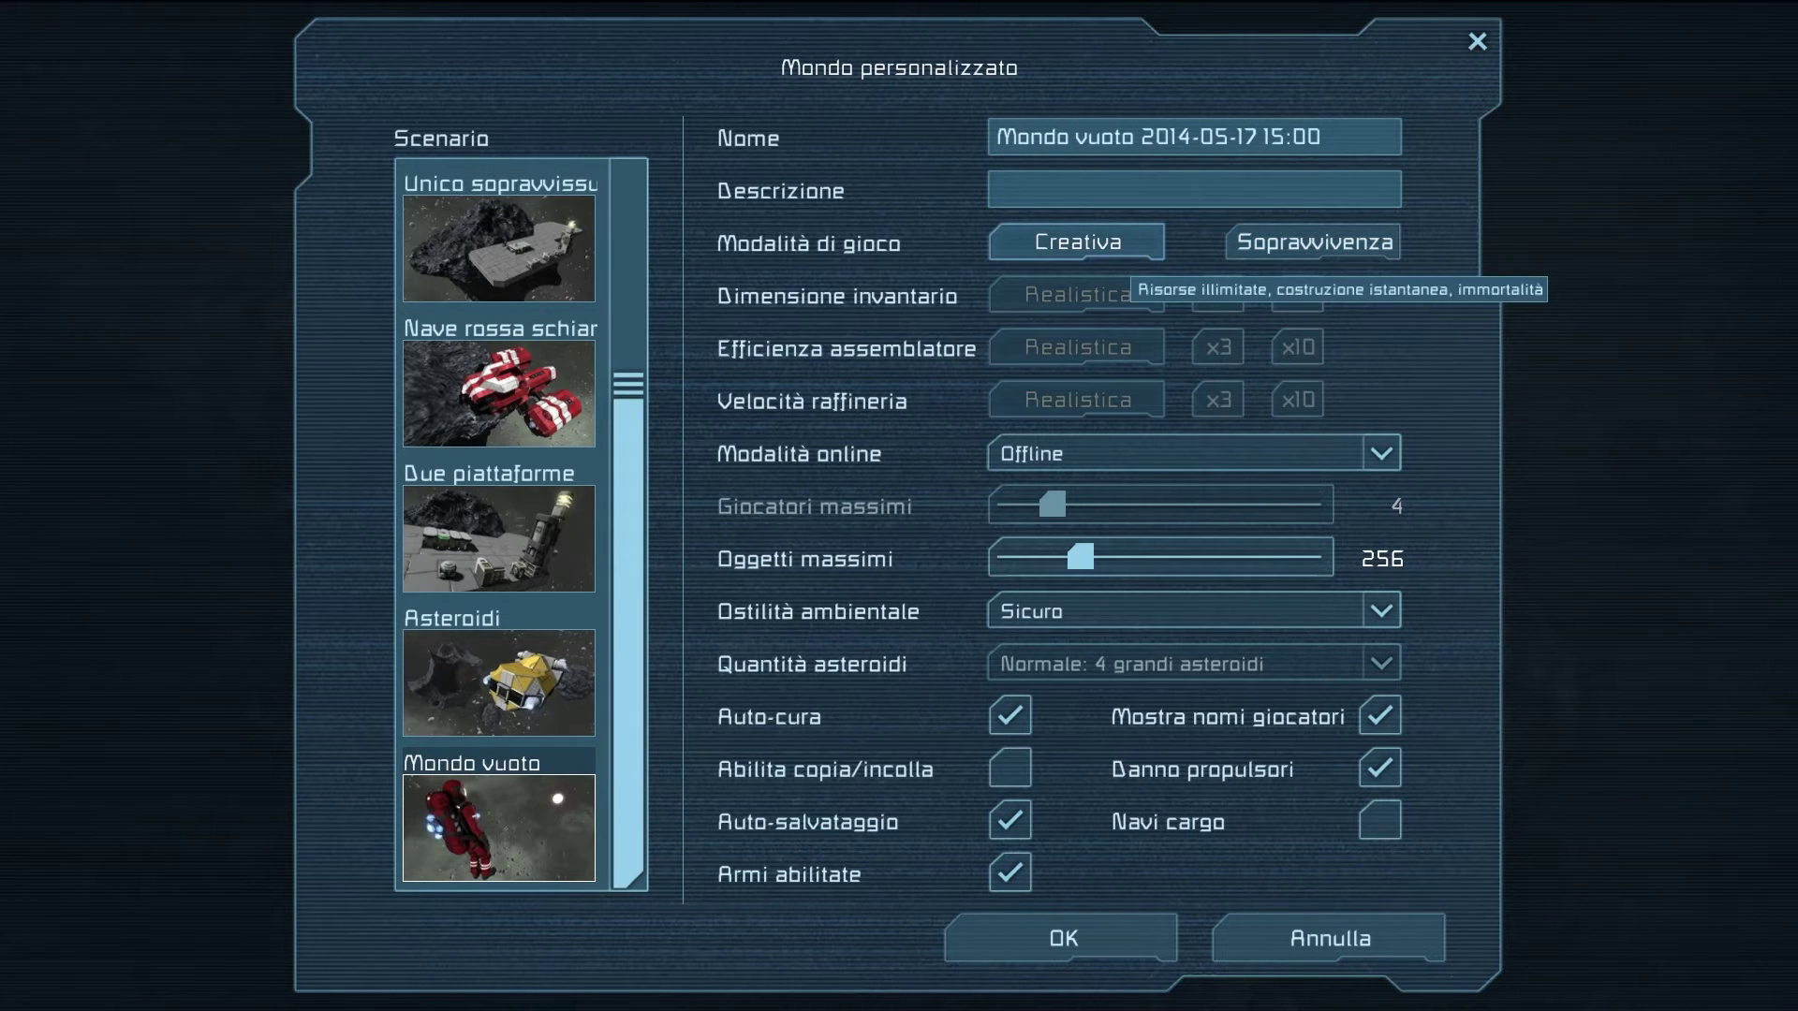
Name the world Trasferimento, enable copy/paste (Abilita copia/incolla) and turn off auto-save (Auto-salvataggio).
{"action": "left_click", "coordinate": [1353, 148]}
{"action": "key", "text": "BackSpace"}
{"action": "key", "text": "BackSpace"}
{"action": "key", "text": "BackSpace"}
{"action": "key", "text": "BackSpace"}
{"action": "key", "text": "BackSpace"}
{"action": "key", "text": "BackSpace"}
{"action": "key", "text": "BackSpace"}
{"action": "key", "text": "BackSpace"}
{"action": "key", "text": "BackSpace"}
{"action": "key", "text": "BackSpace"}
{"action": "key", "text": "BackSpace"}
{"action": "key", "text": "BackSpace"}
{"action": "key", "text": "BackSpace"}
{"action": "key", "text": "BackSpace"}
{"action": "key", "text": "BackSpace"}
{"action": "key", "text": "BackSpace"}
{"action": "key", "text": "BackSpace"}
{"action": "key", "text": "BackSpace"}
{"action": "key", "text": "BackSpace"}
{"action": "key", "text": "BackSpace"}
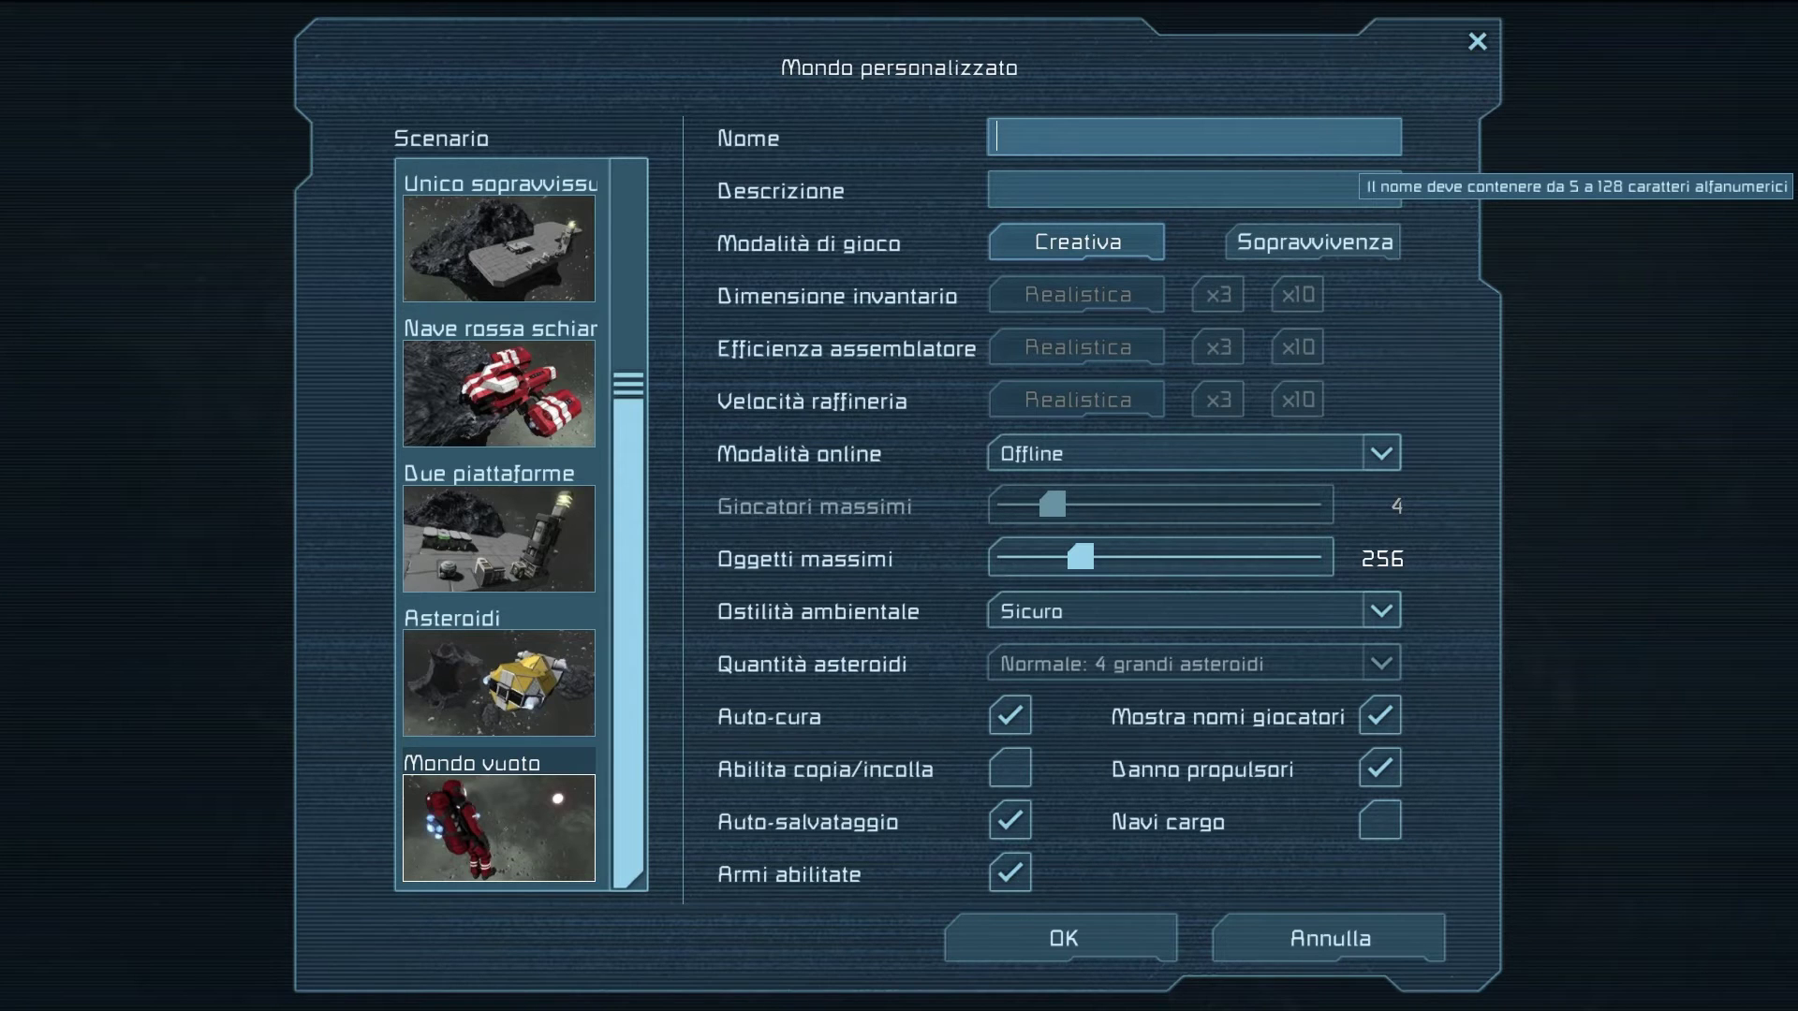
{"action": "type", "text": "Trasferimento"}
{"action": "left_click", "coordinate": [1009, 768]}
{"action": "left_click", "coordinate": [1009, 820]}
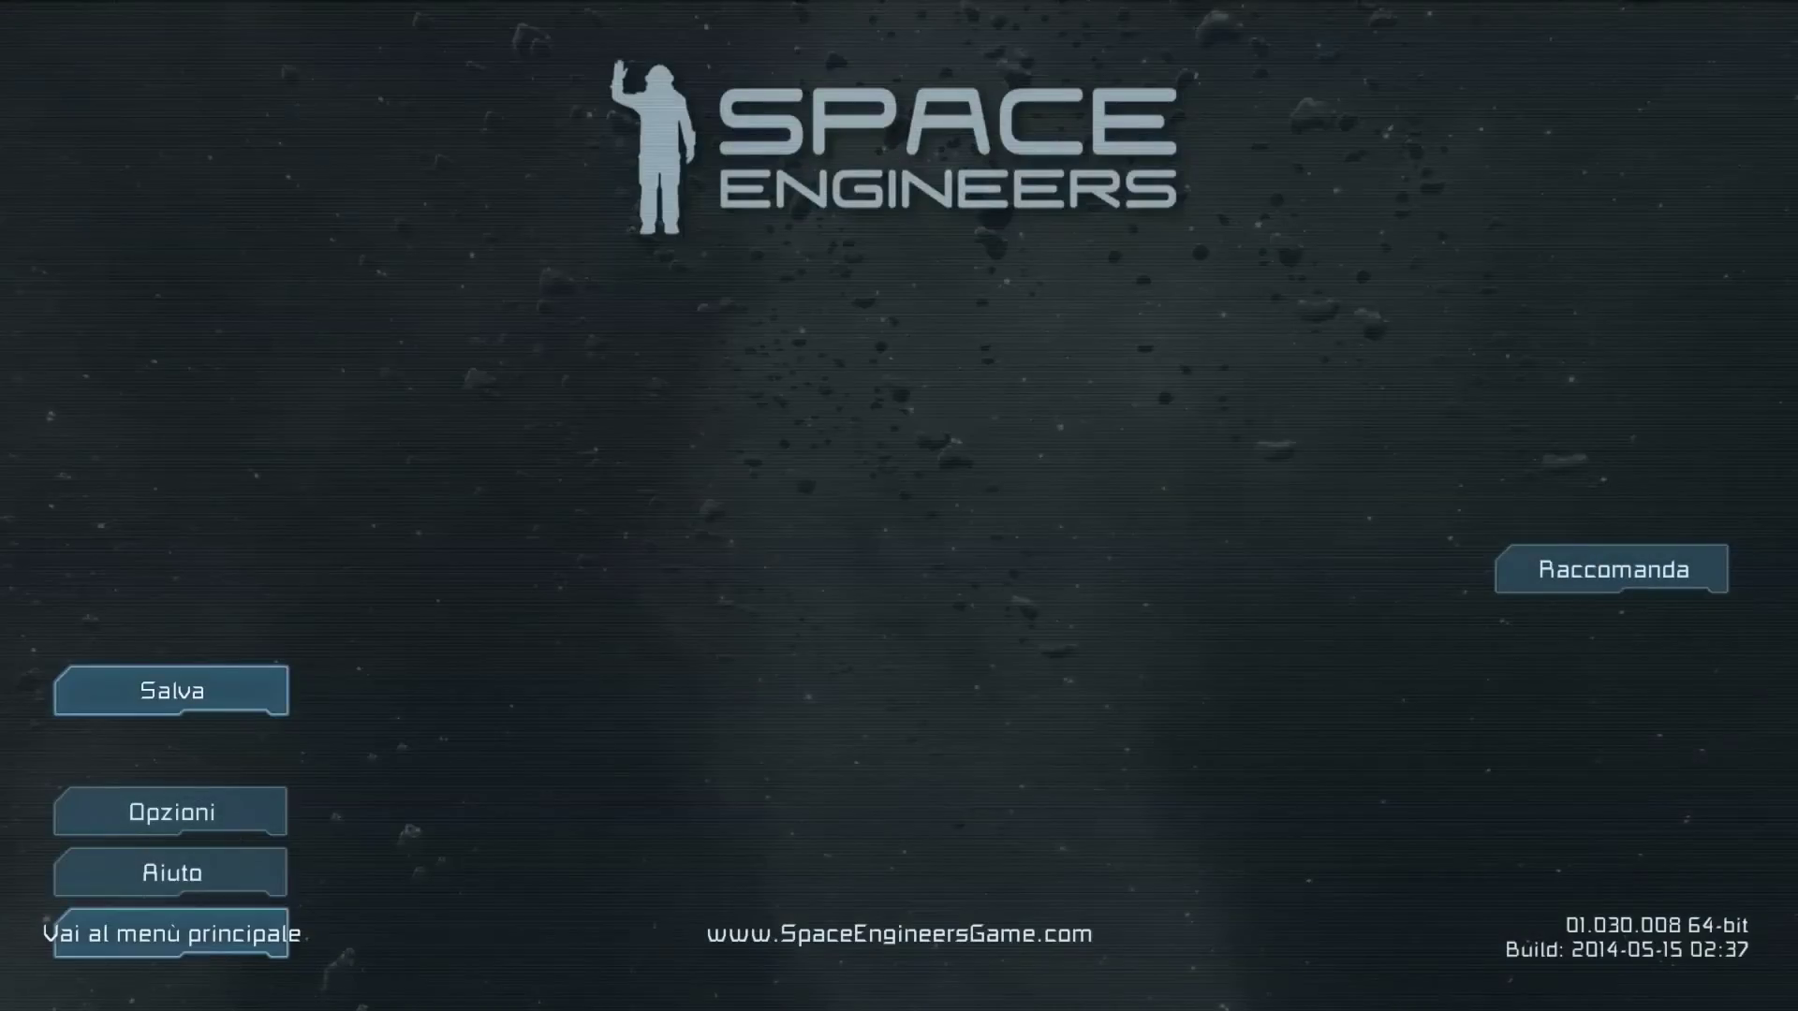
Leave the new world for the main menu with its changes saved, and open Trasferimento in SE Toolbox.
{"action": "left_click", "coordinate": [171, 933]}
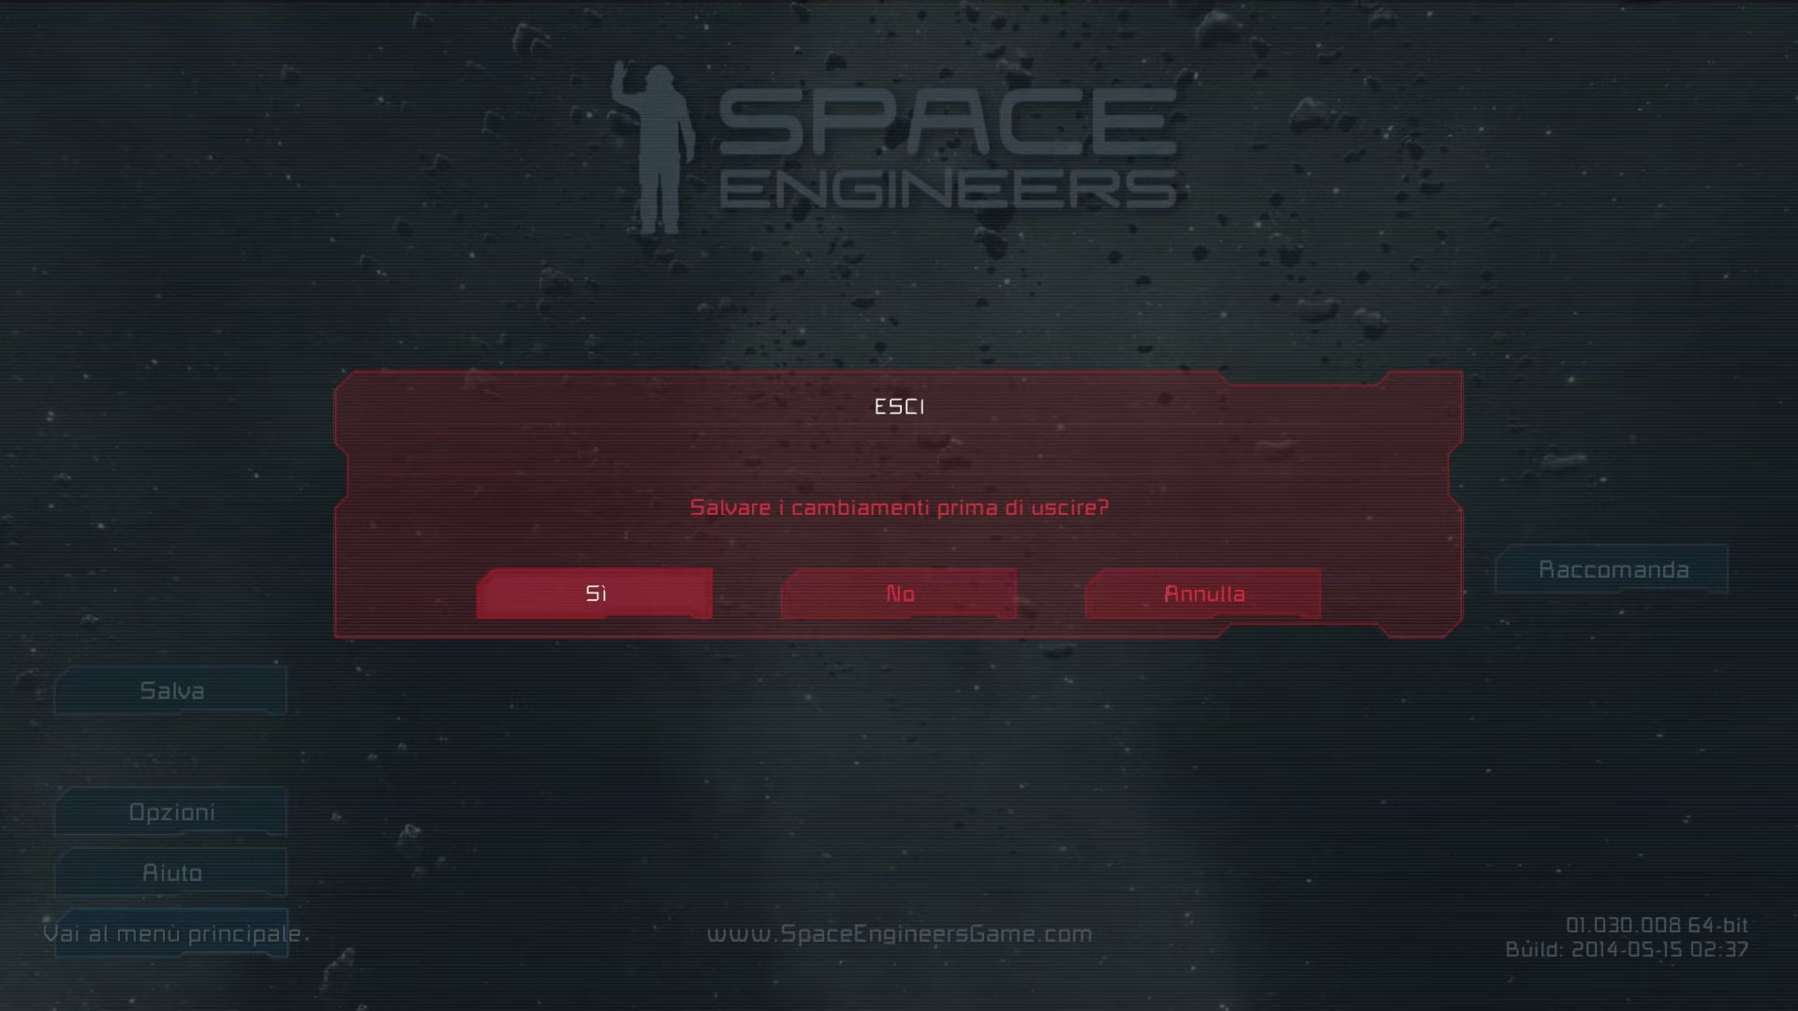
{"action": "key", "text": "Return"}
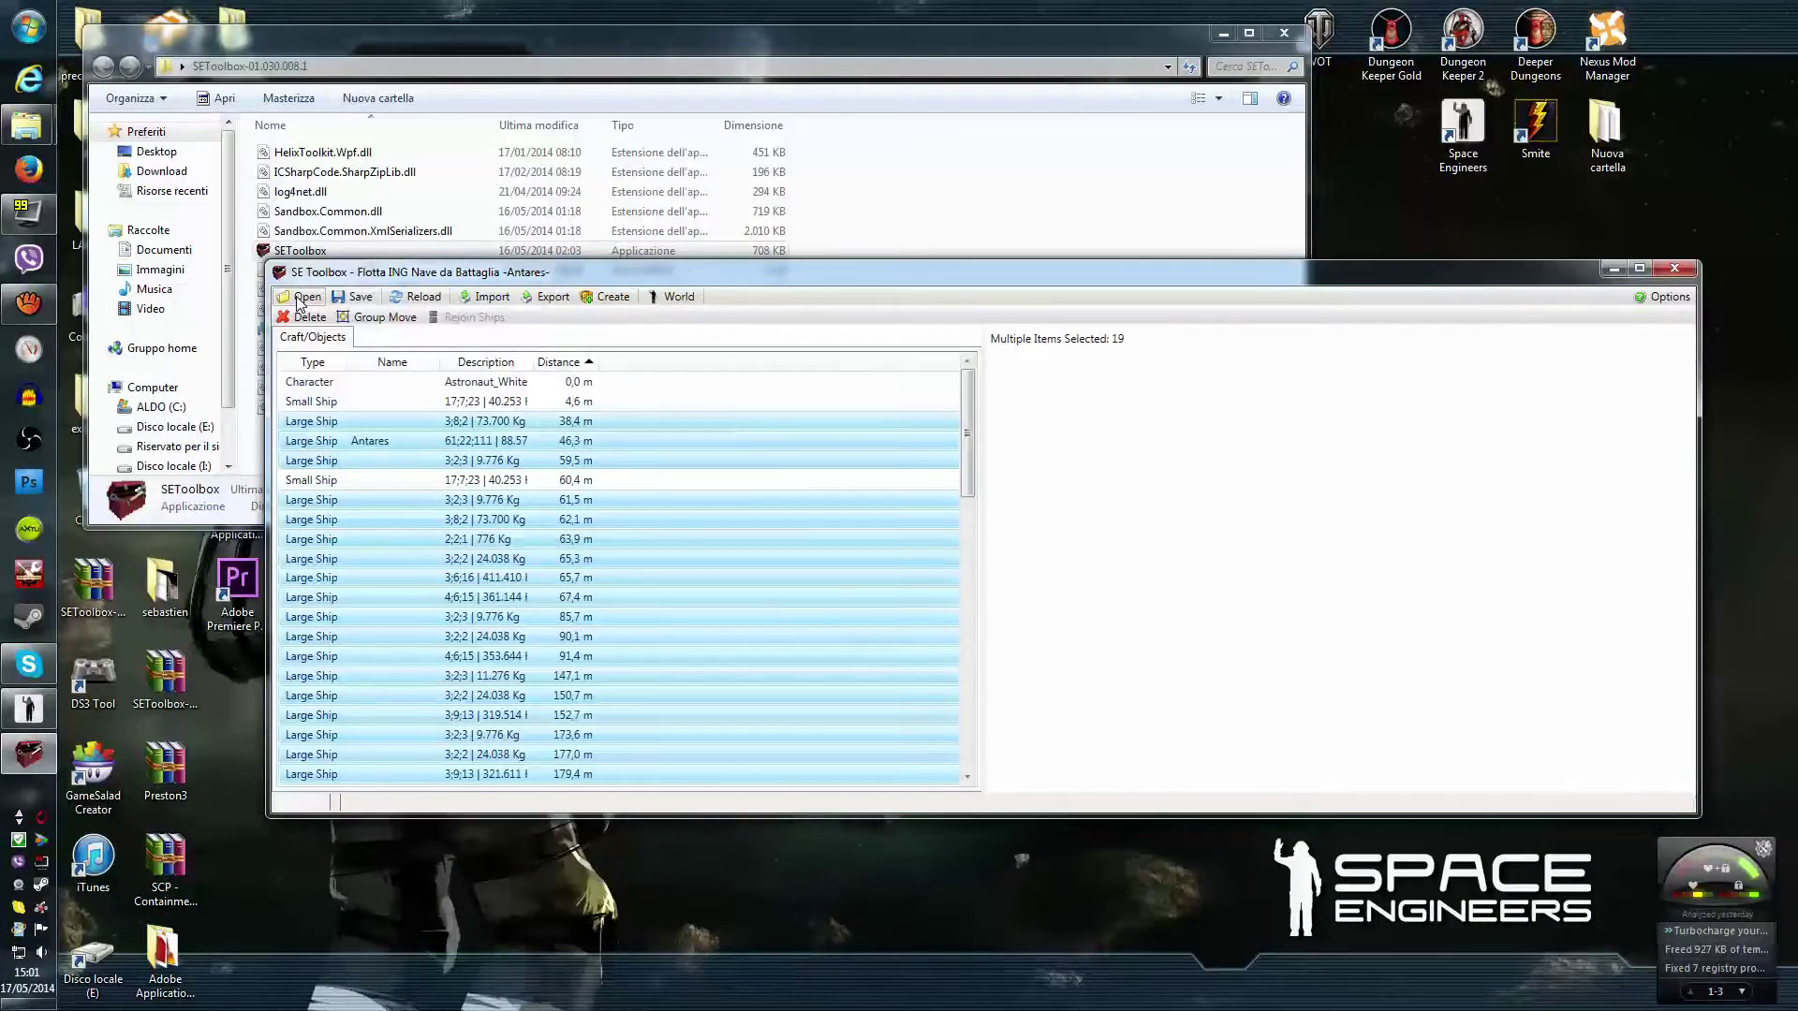
{"action": "left_click", "coordinate": [302, 296]}
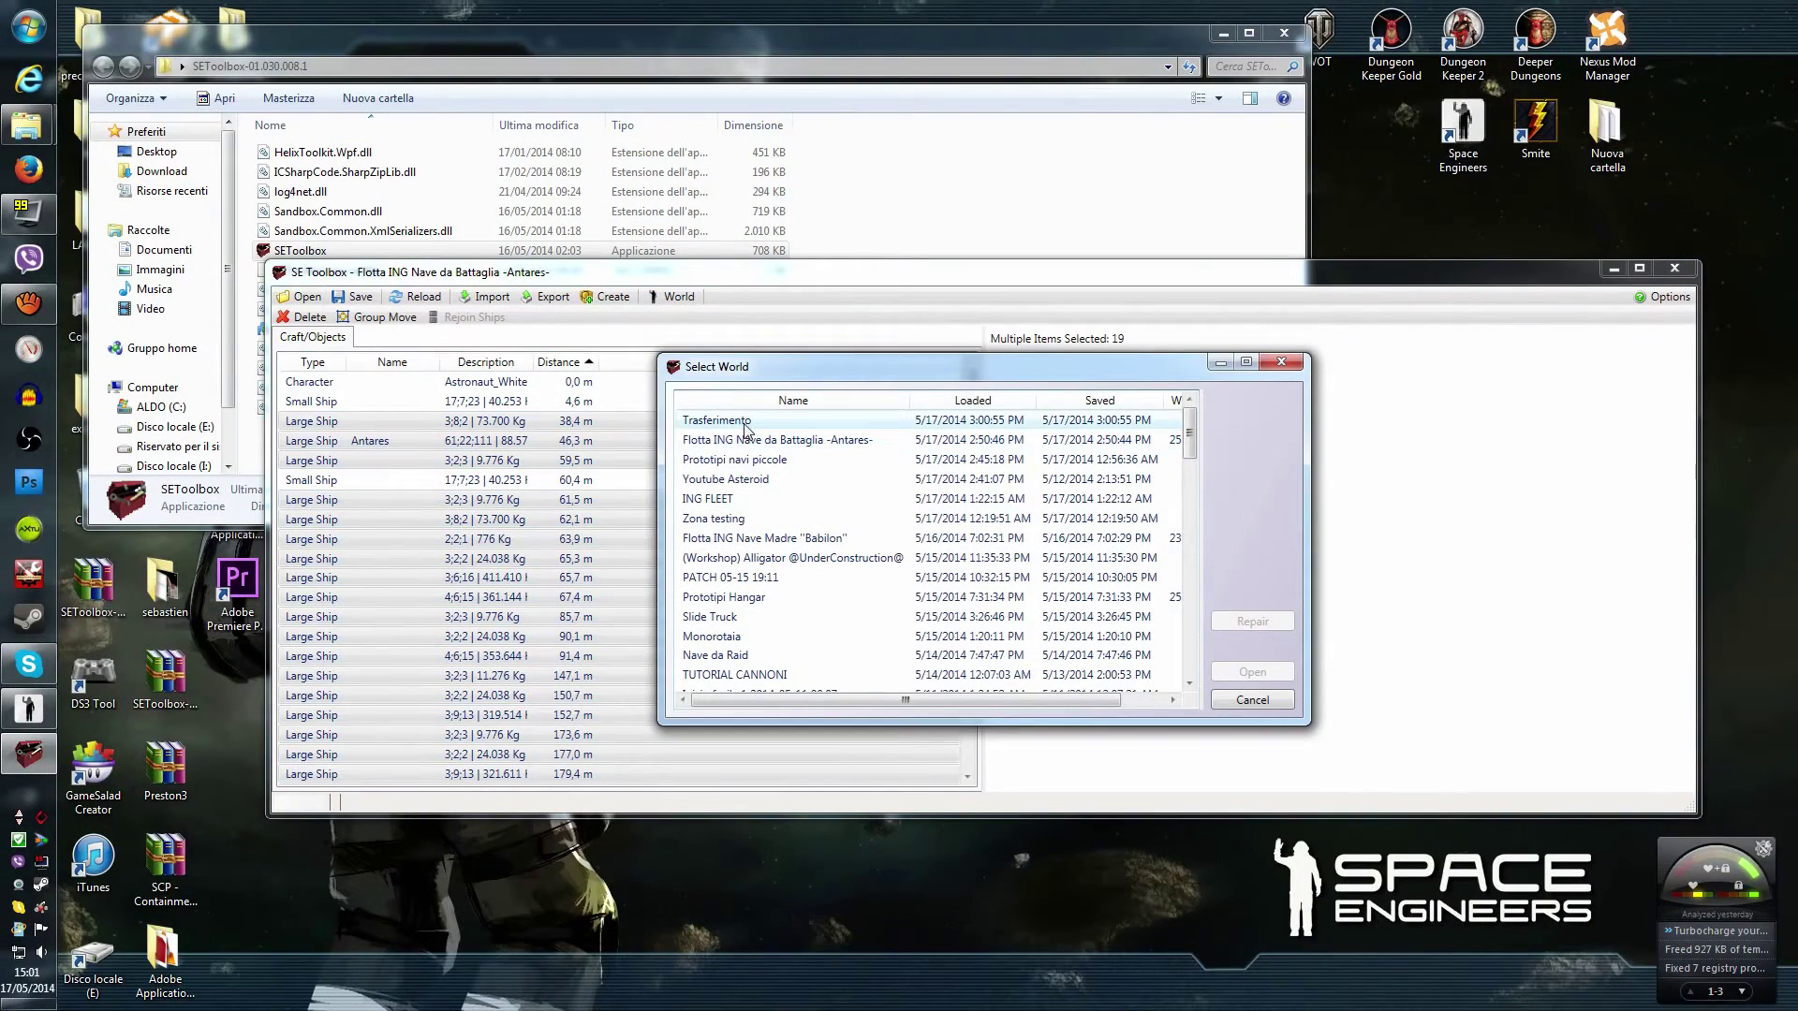
{"action": "left_click", "coordinate": [746, 423]}
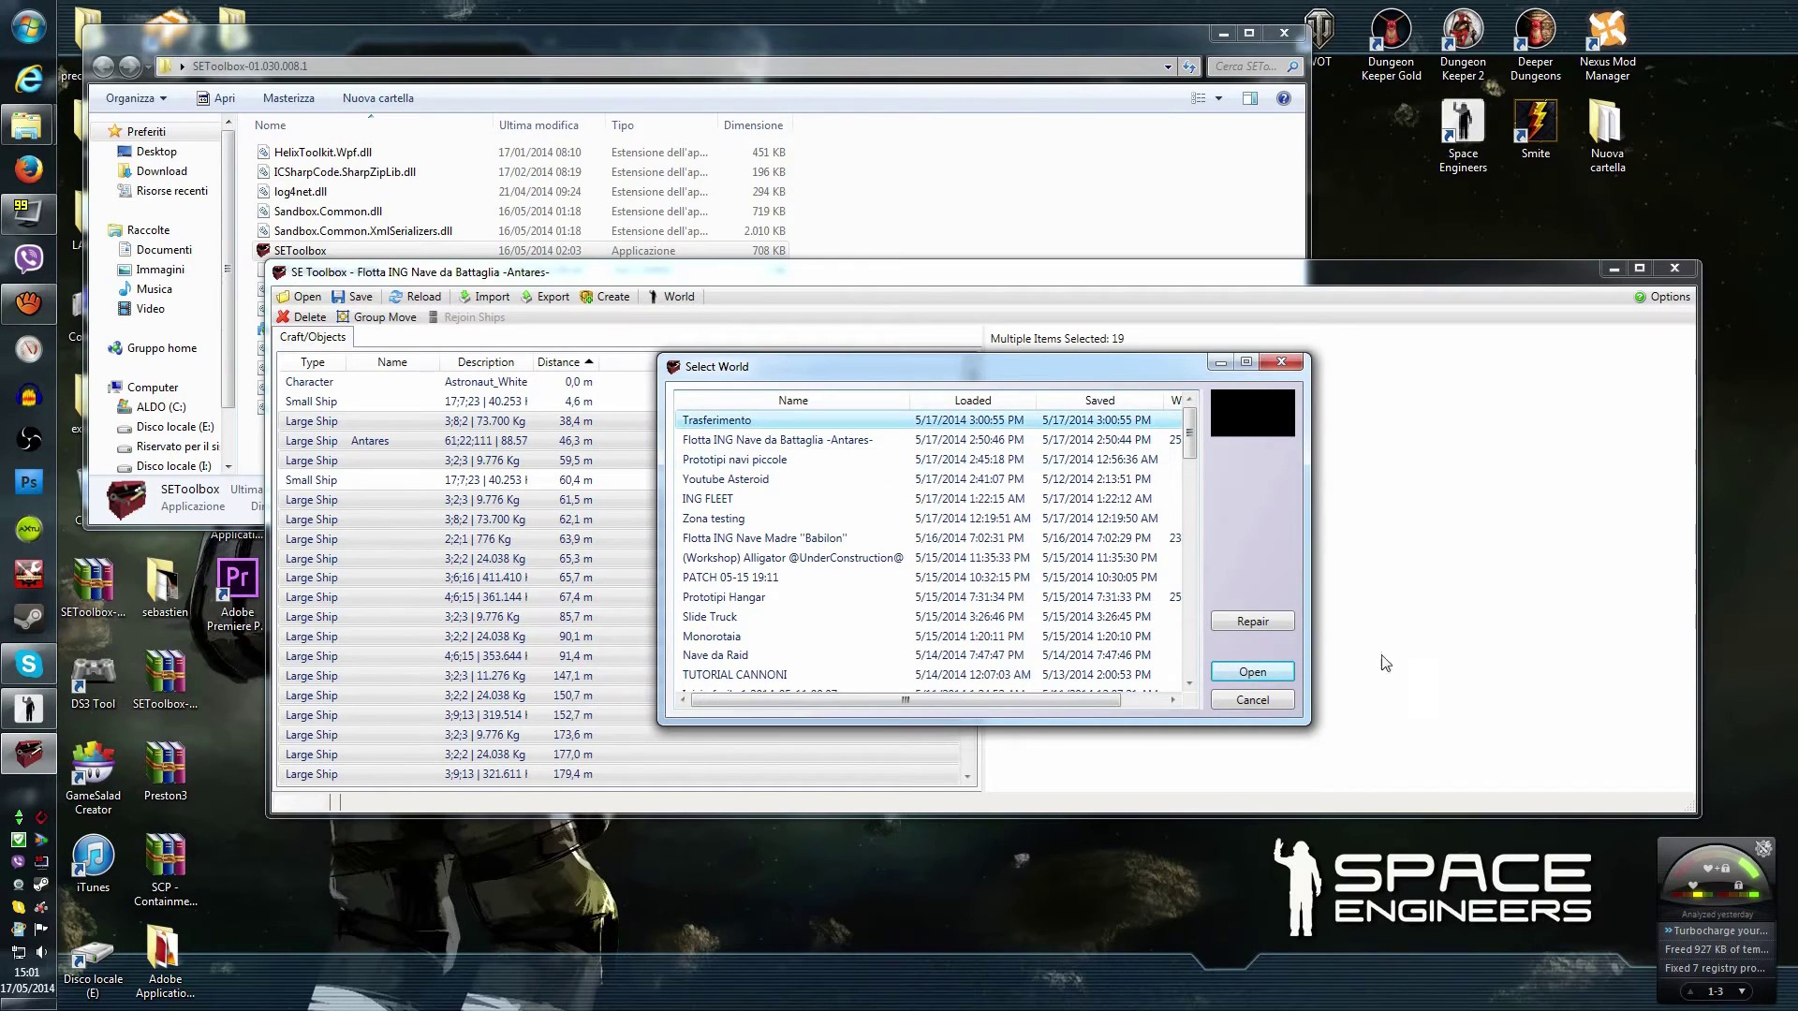
{"action": "left_click", "coordinate": [1279, 674]}
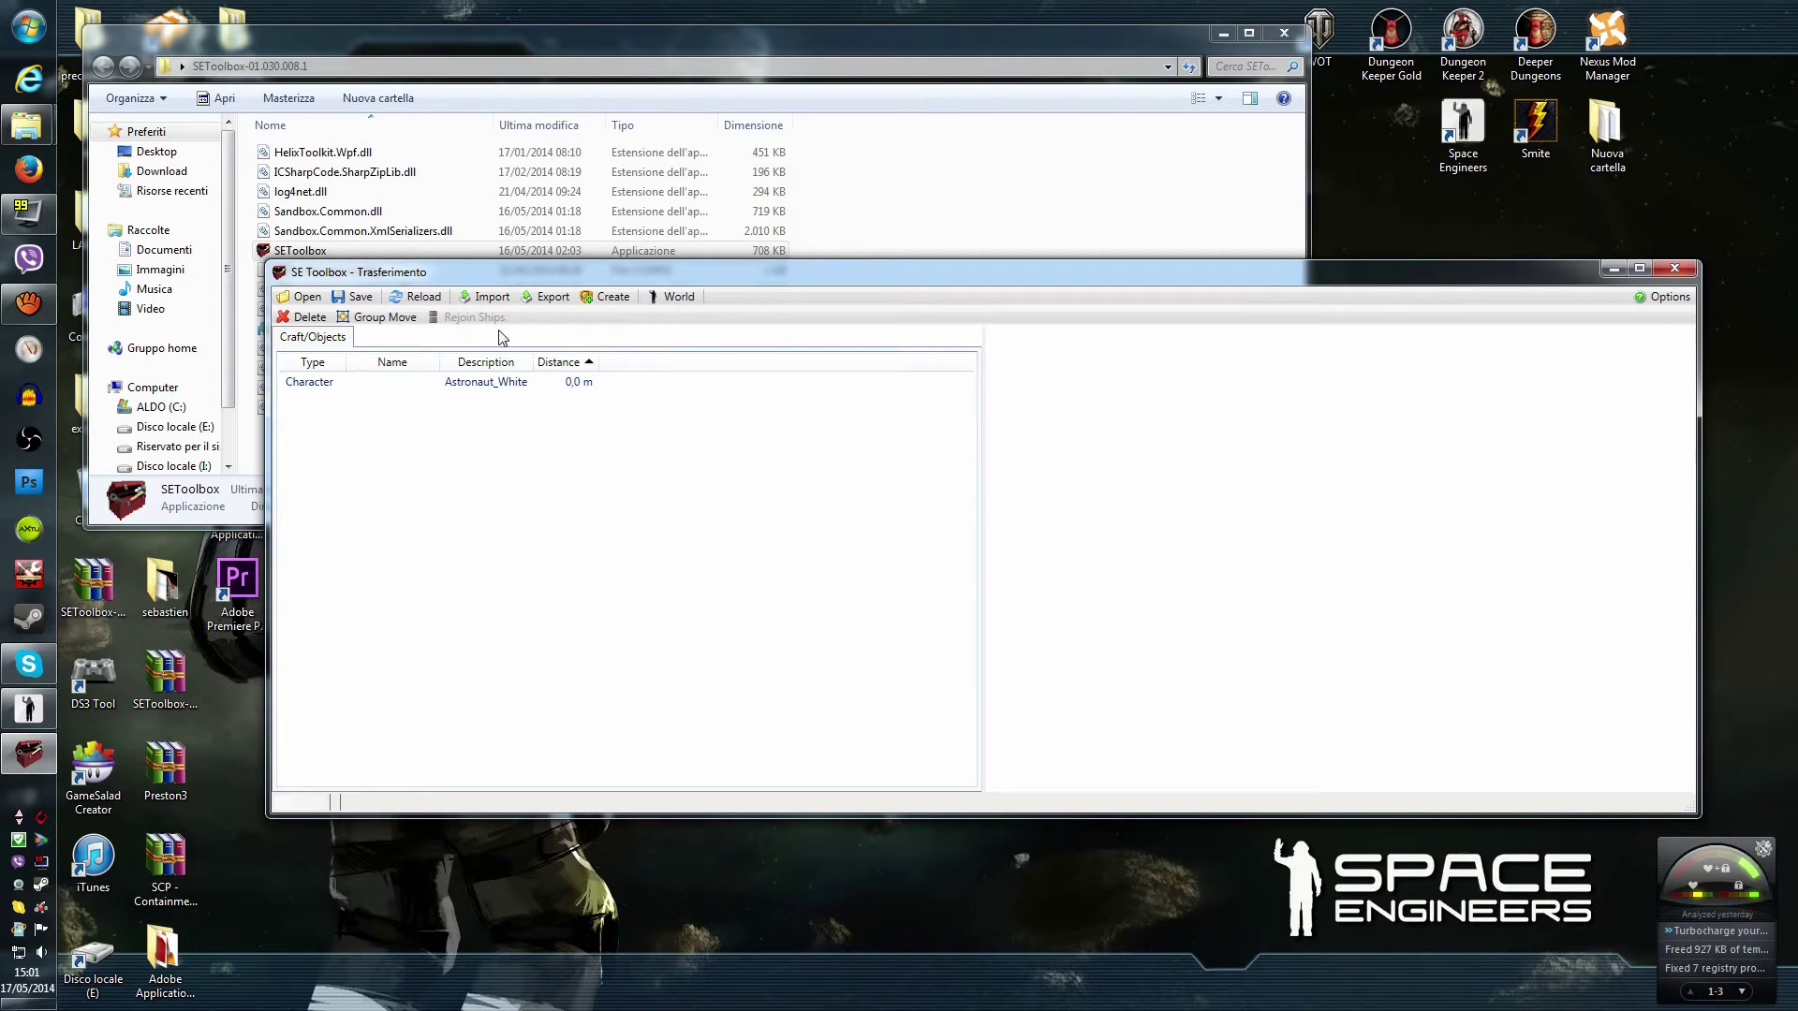
Import all the LargeShip Sandbox Content files (.sbc), including LargeShip_Antares, from the Antares folder on the desktop.
{"action": "left_click", "coordinate": [501, 298]}
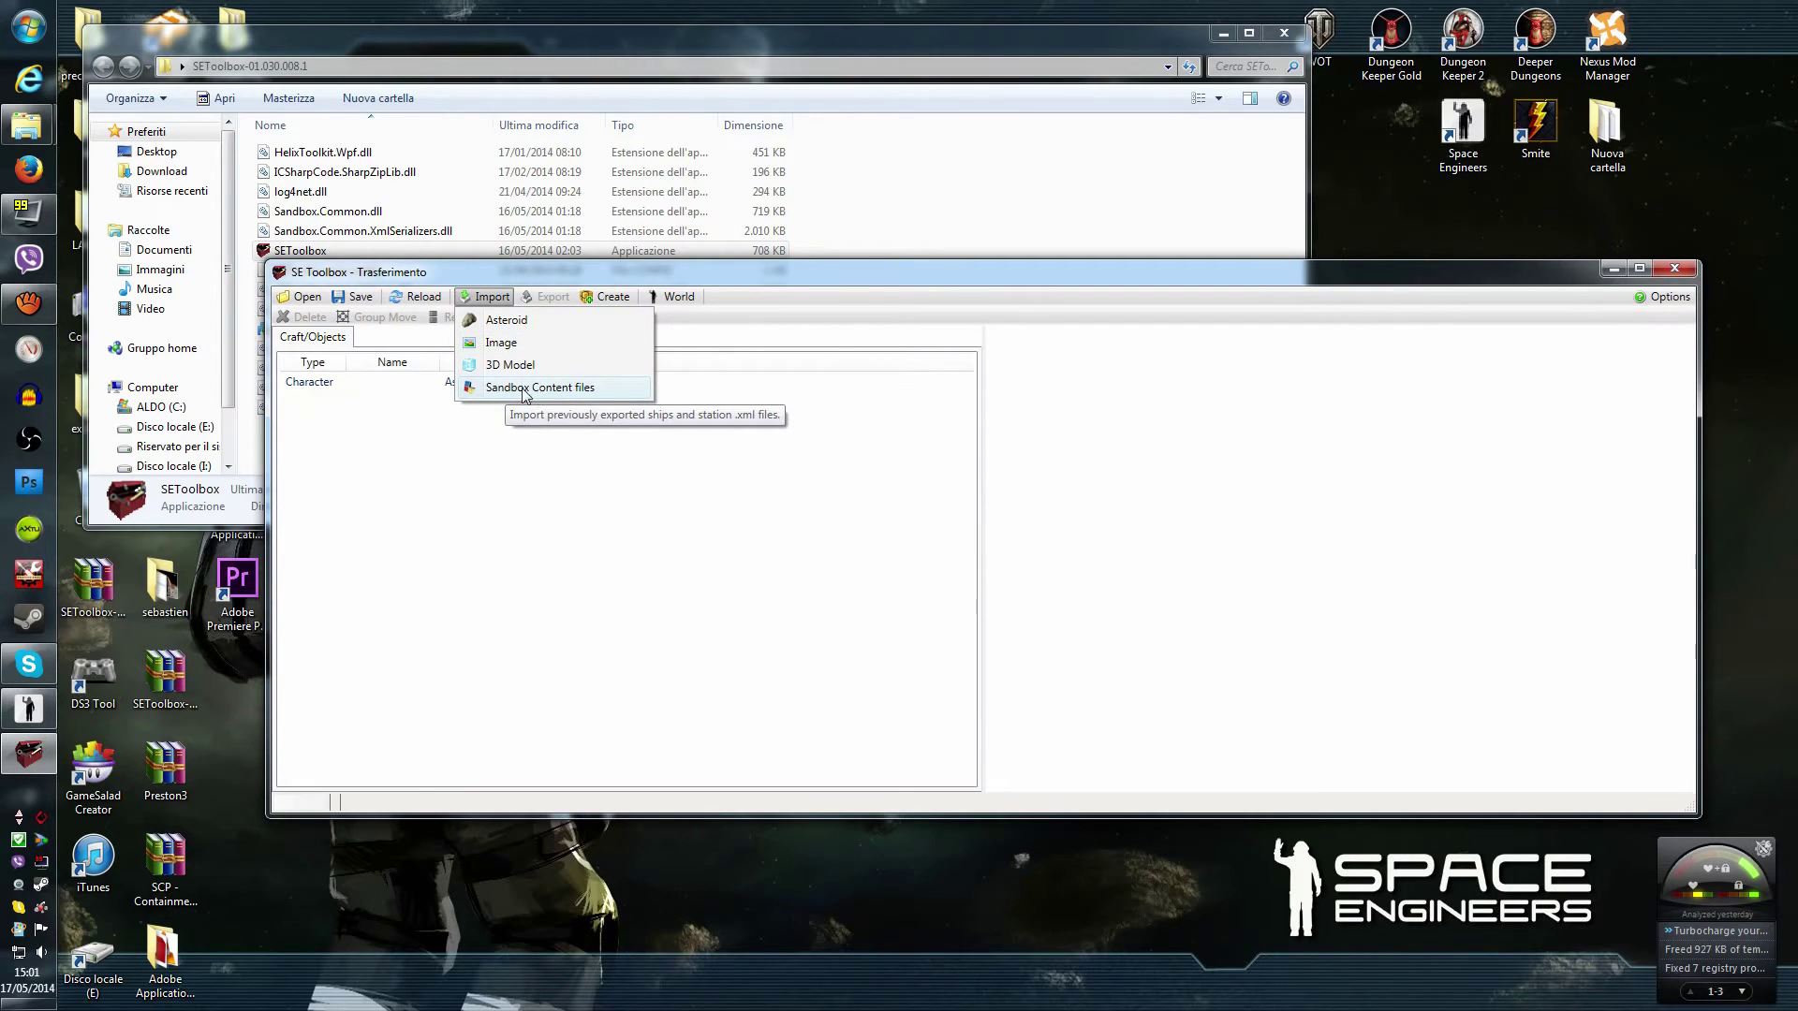
{"action": "left_click", "coordinate": [565, 389]}
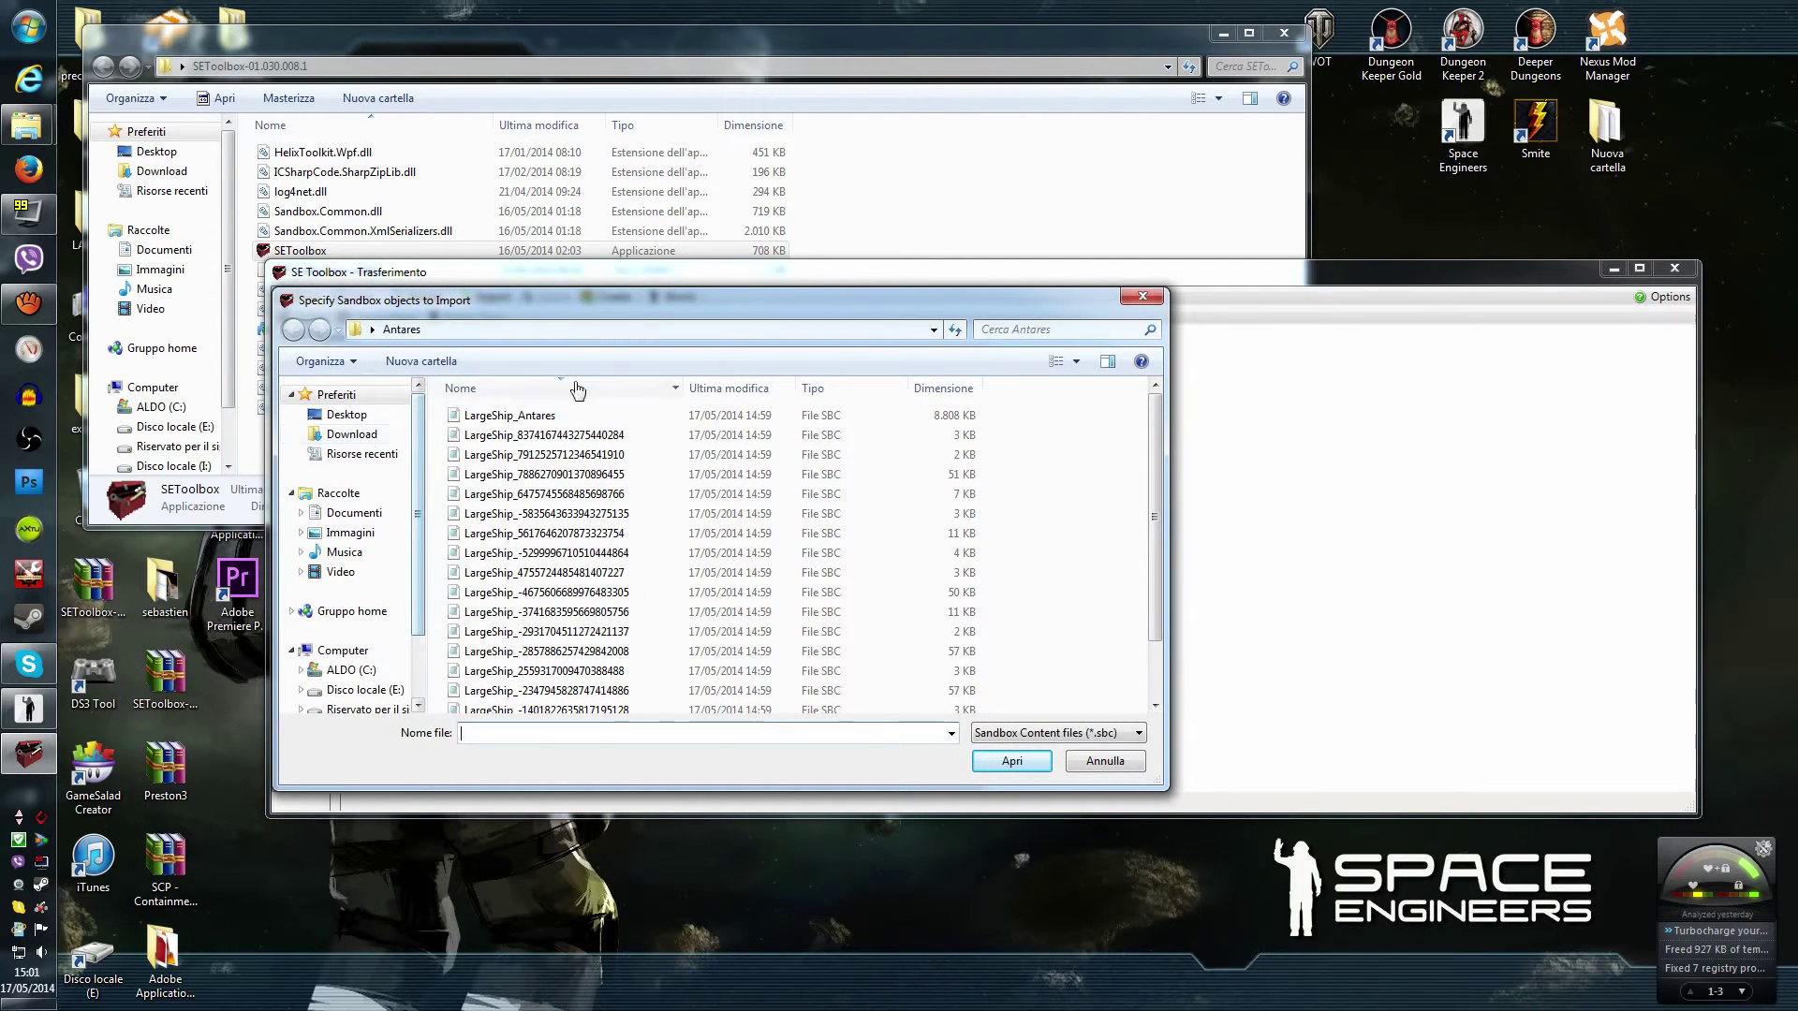
{"action": "left_click", "coordinate": [359, 418]}
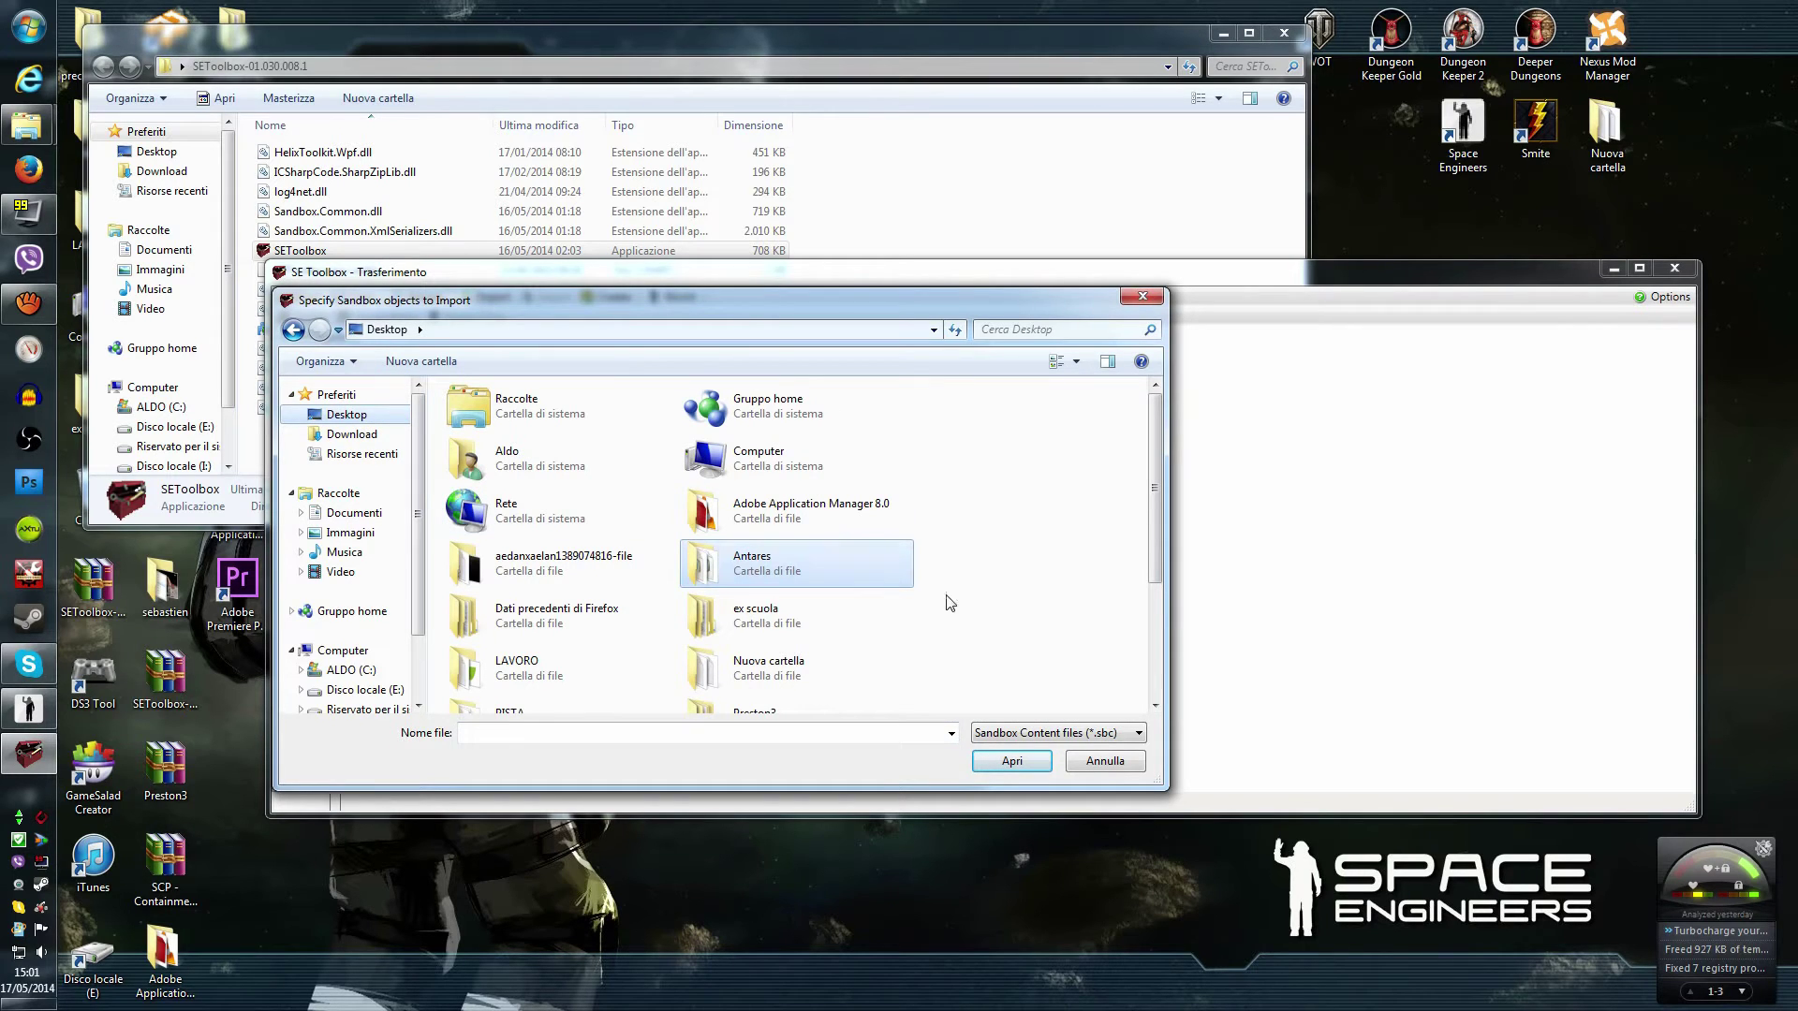
{"action": "double_click", "coordinate": [763, 559]}
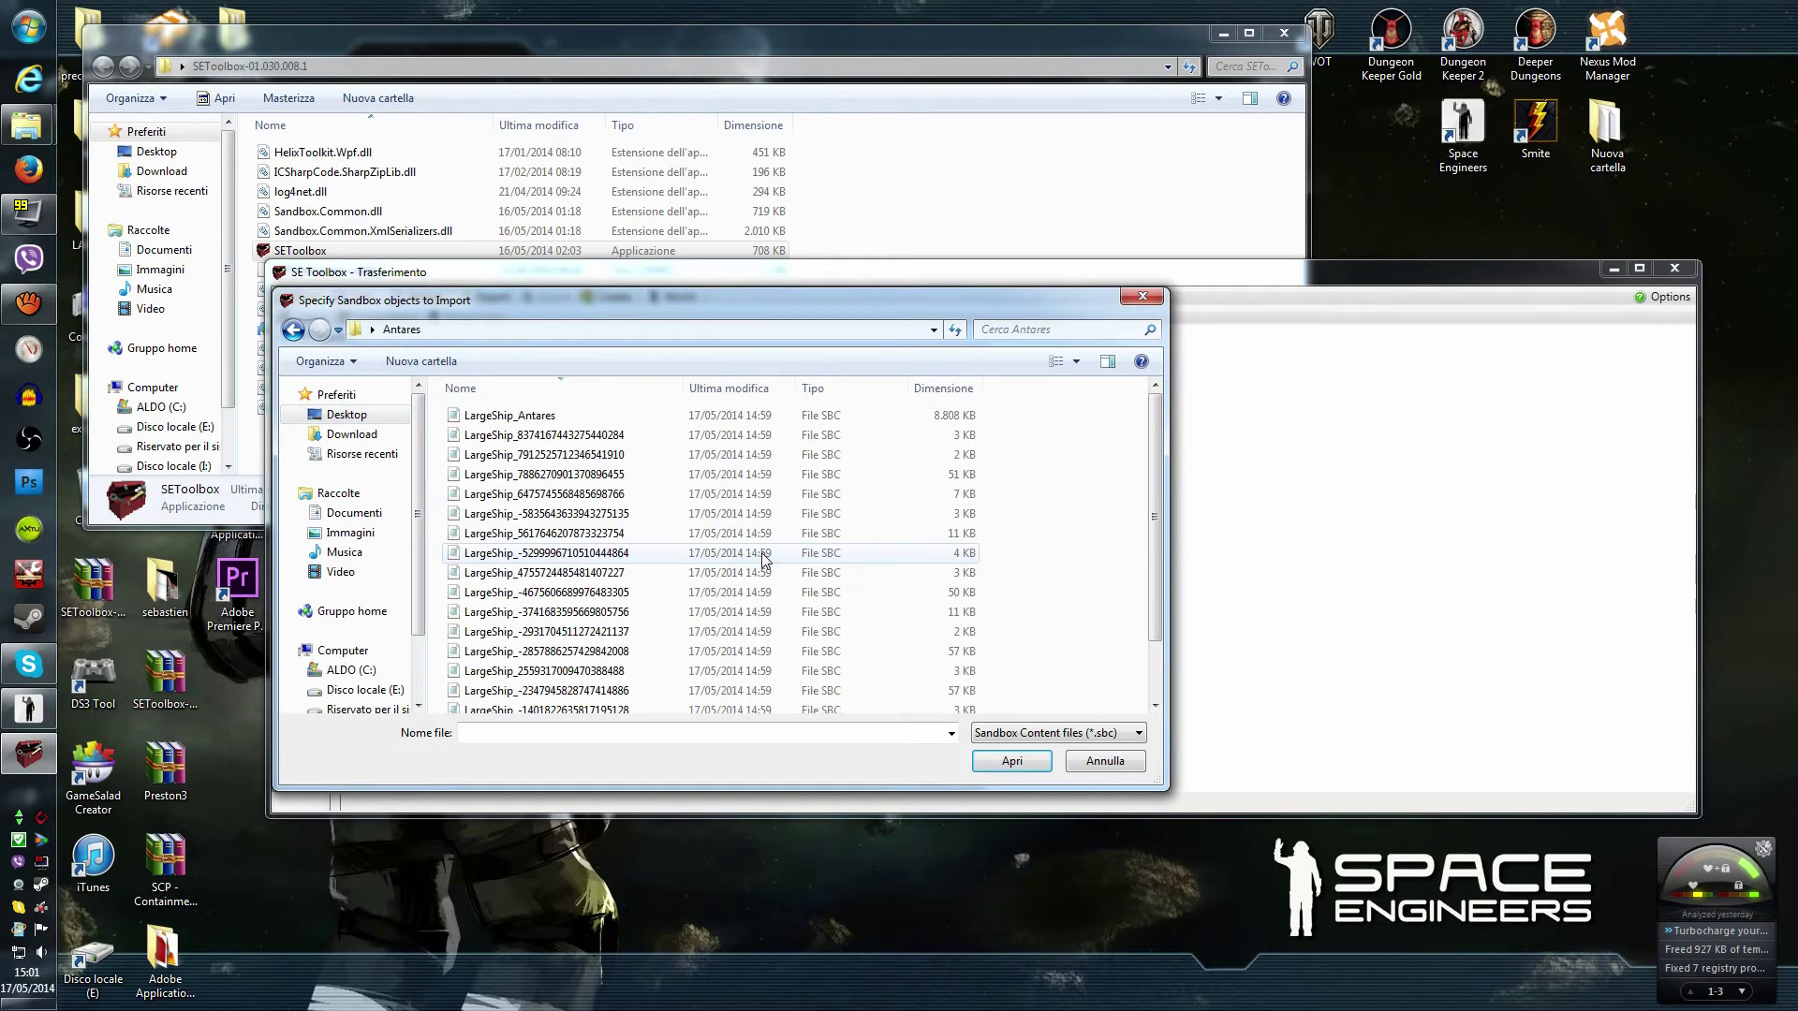
{"action": "left_click", "coordinate": [556, 418]}
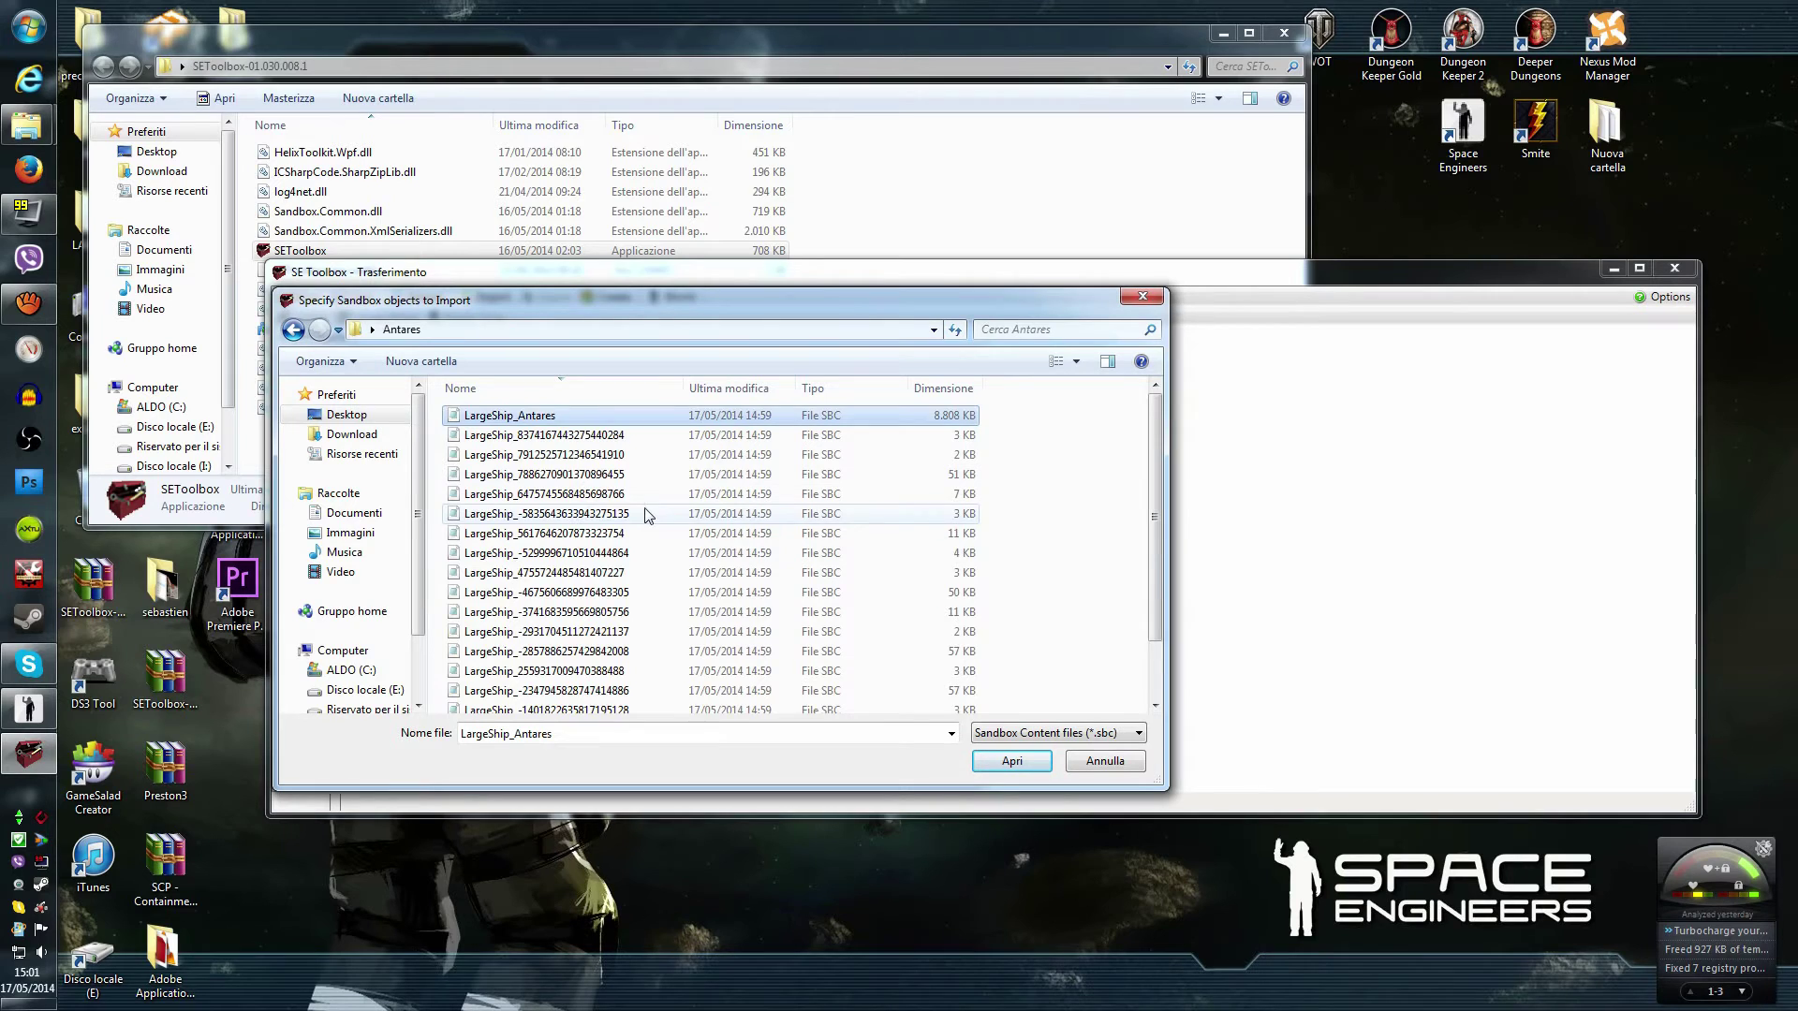
{"action": "scroll", "coordinate": [646, 515], "scroll_direction": "down", "scroll_amount": 2}
{"action": "left_click", "coordinate": [629, 704], "text": "shift"}
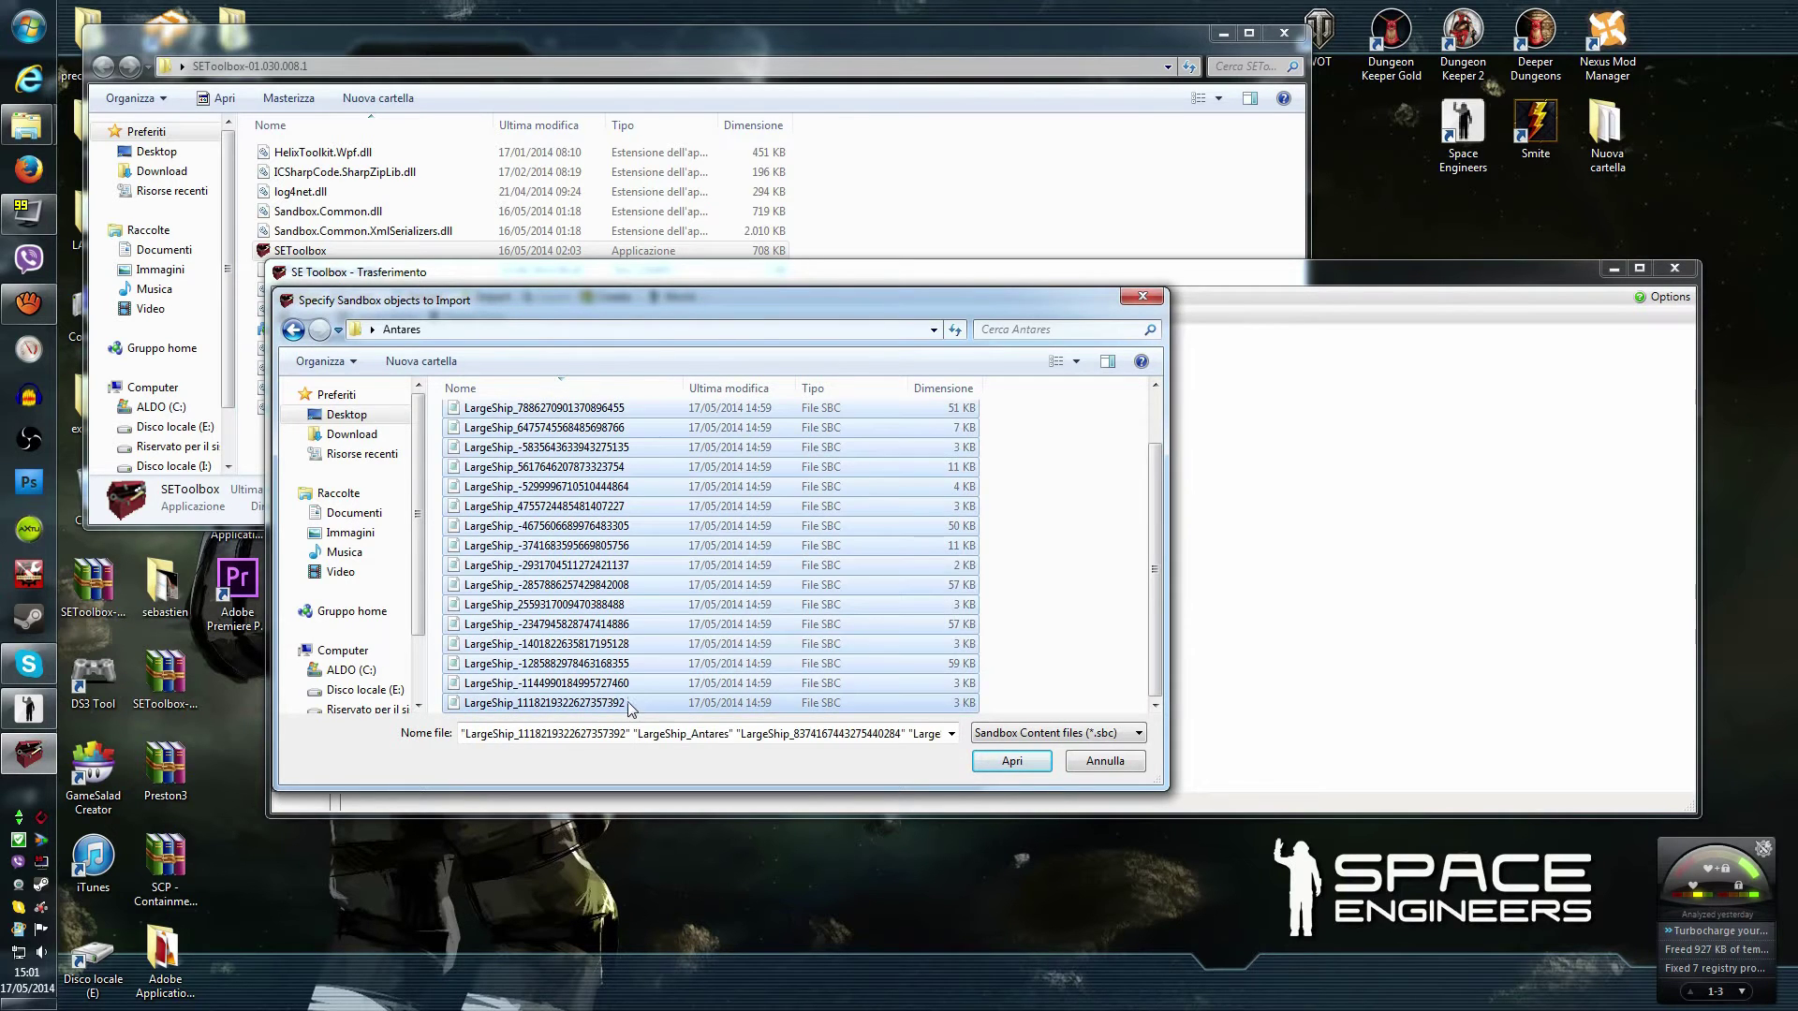
{"action": "left_click", "coordinate": [1013, 762]}
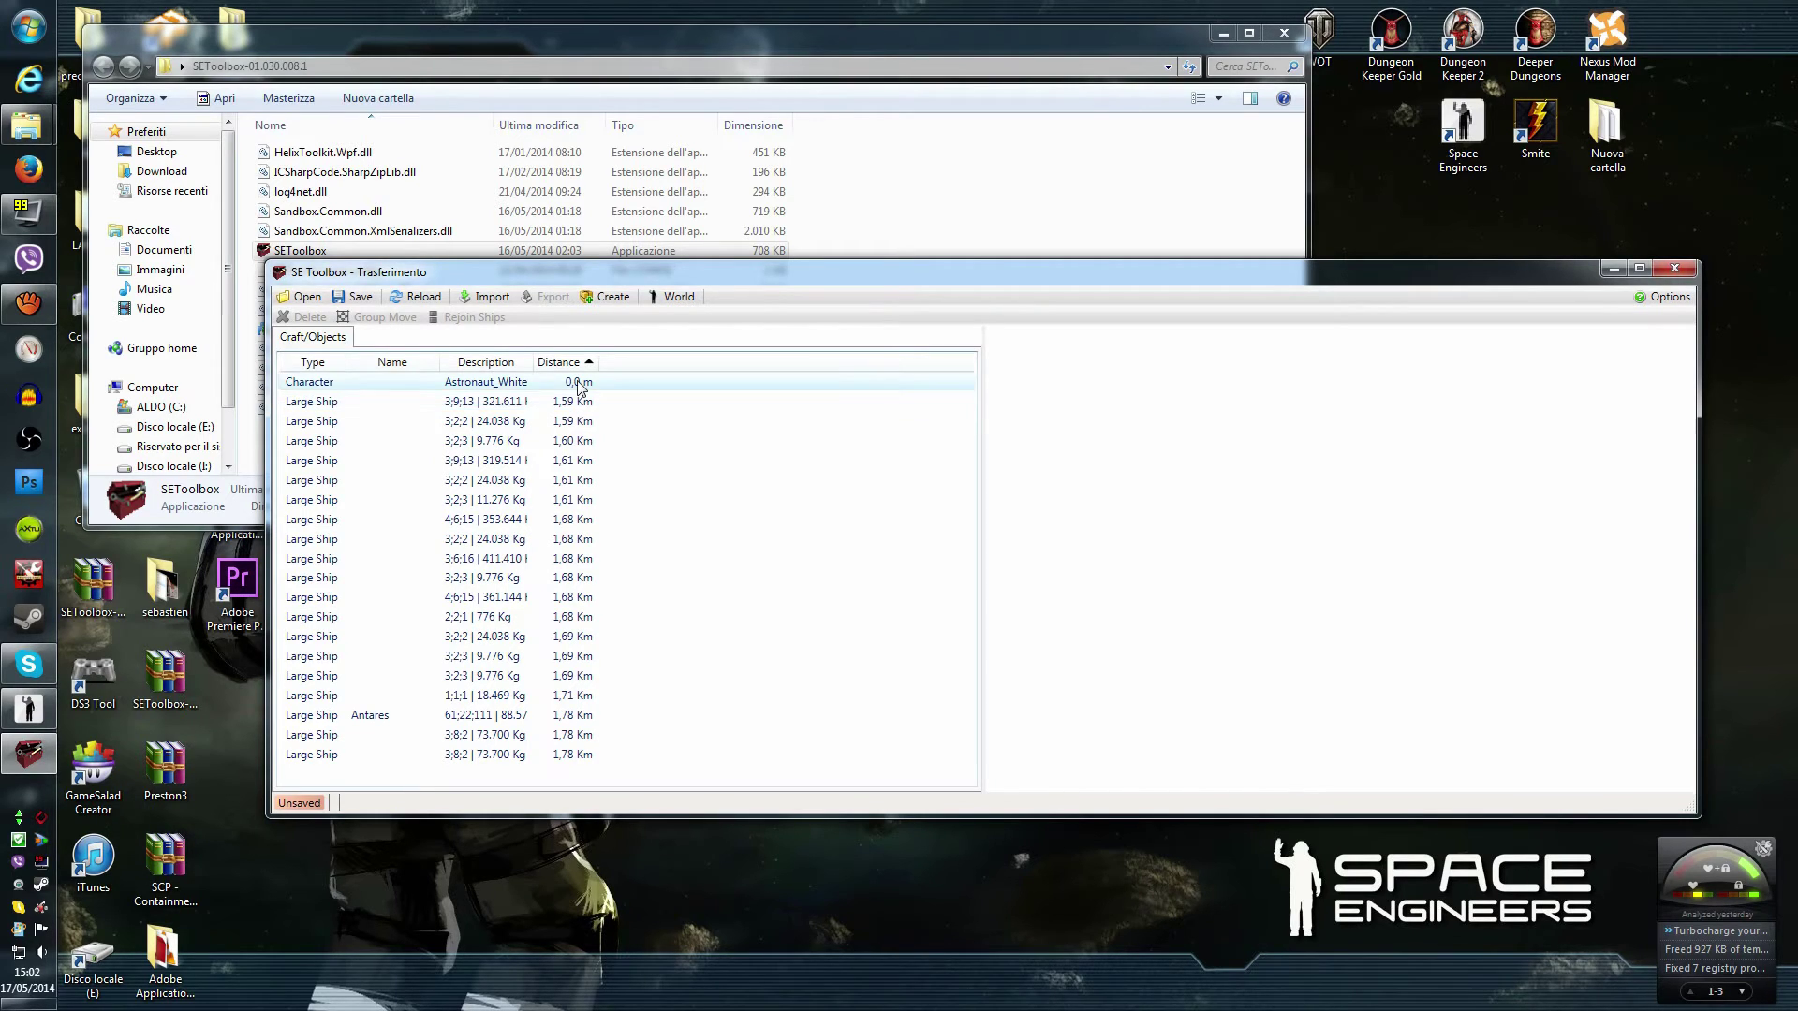
Check the first large ship's position and set the character's X position to -400,851959 to bring it closer.
{"action": "left_click", "coordinate": [580, 383]}
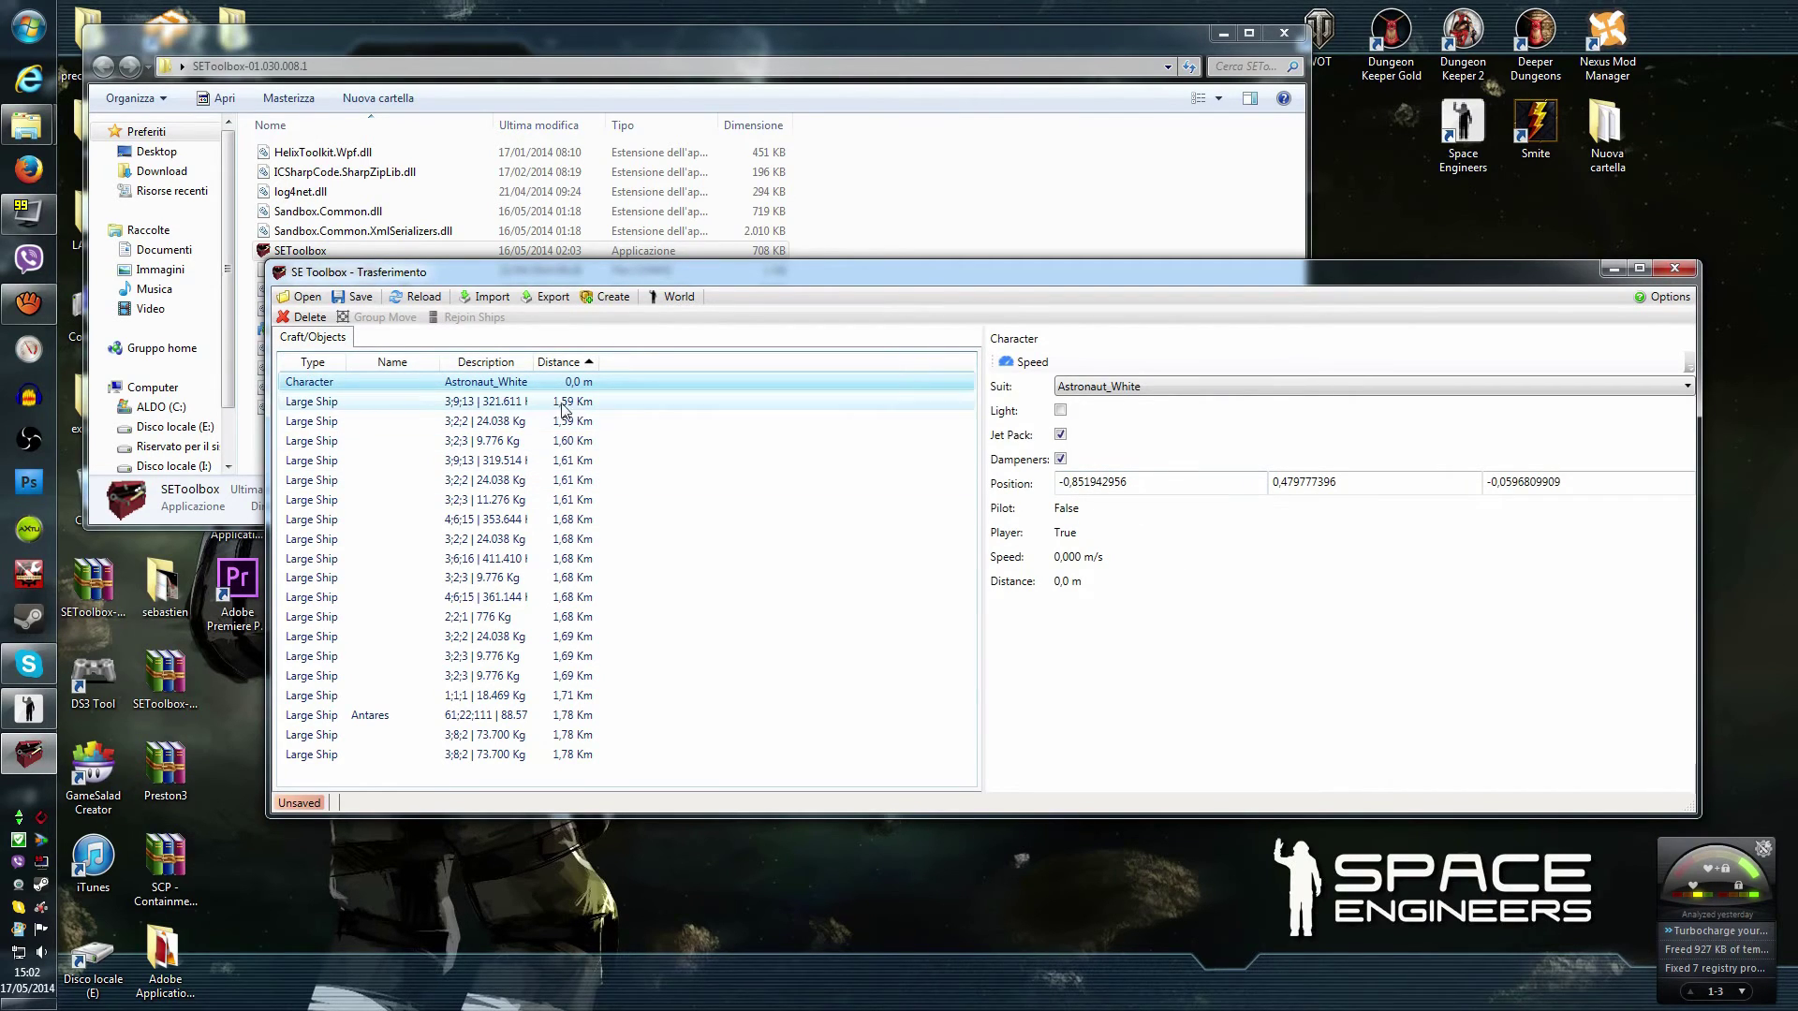
{"action": "left_click", "coordinate": [499, 404]}
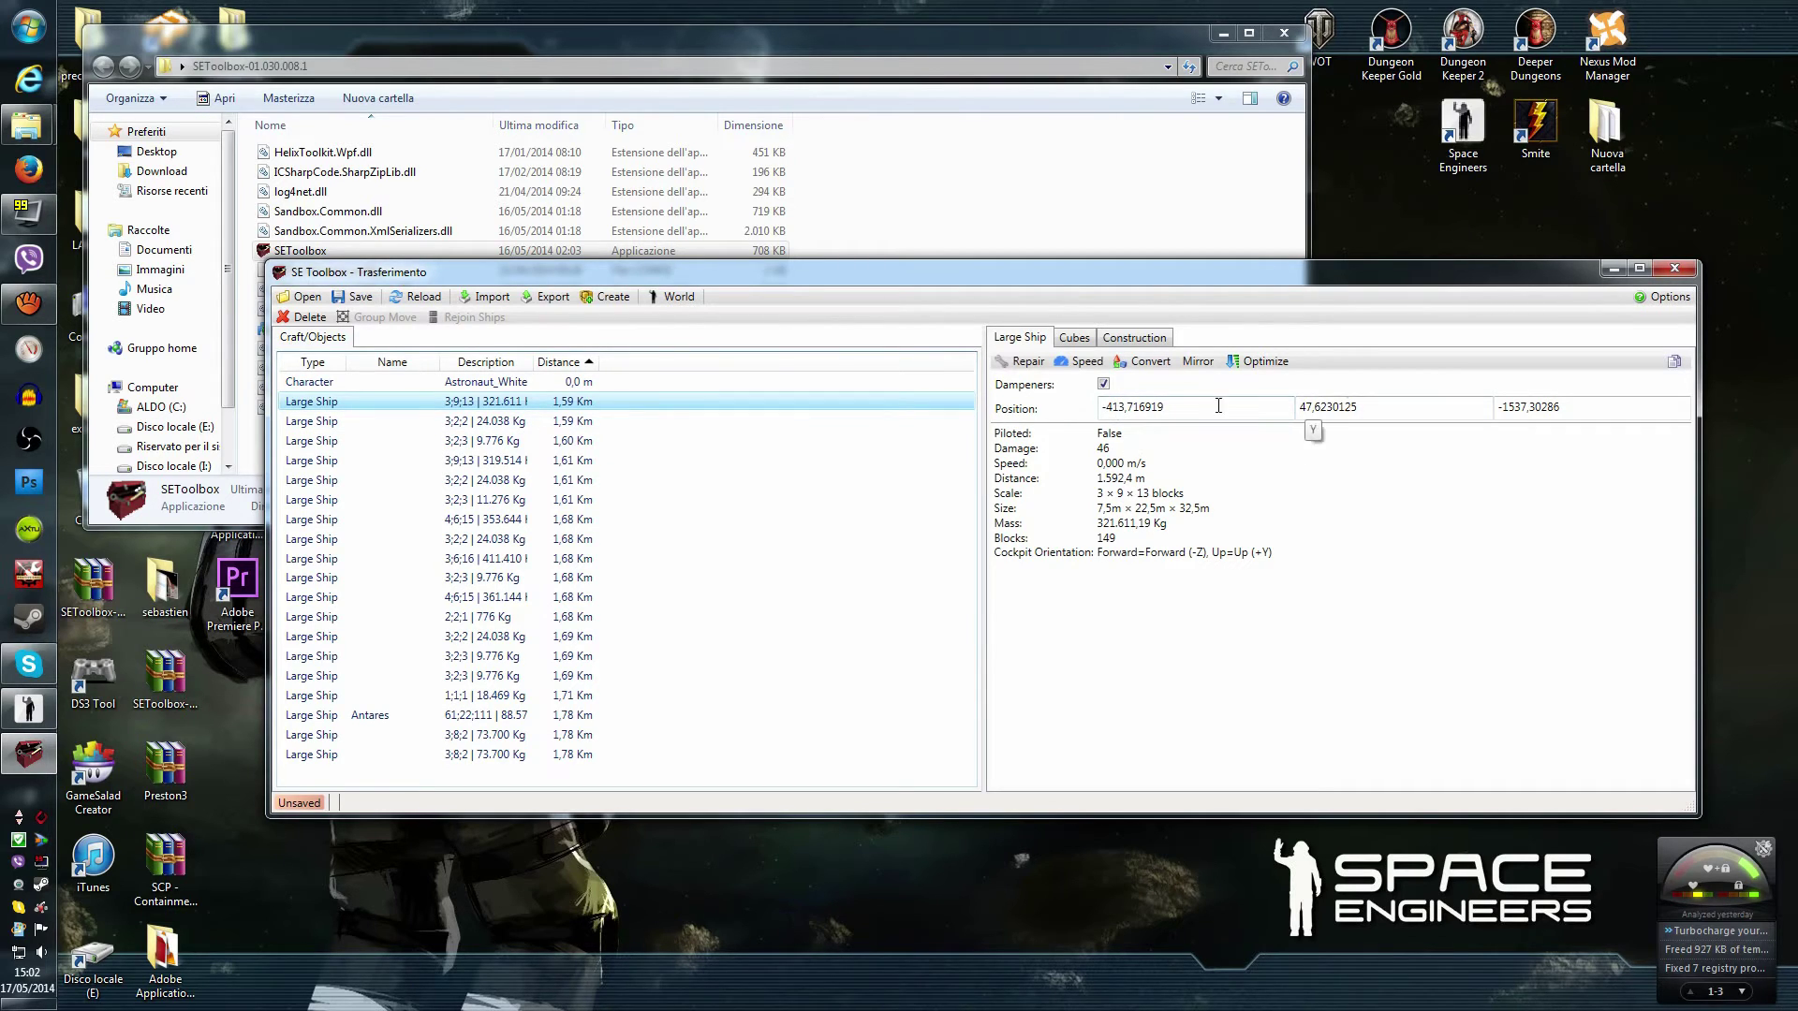
{"action": "left_click", "coordinate": [499, 384]}
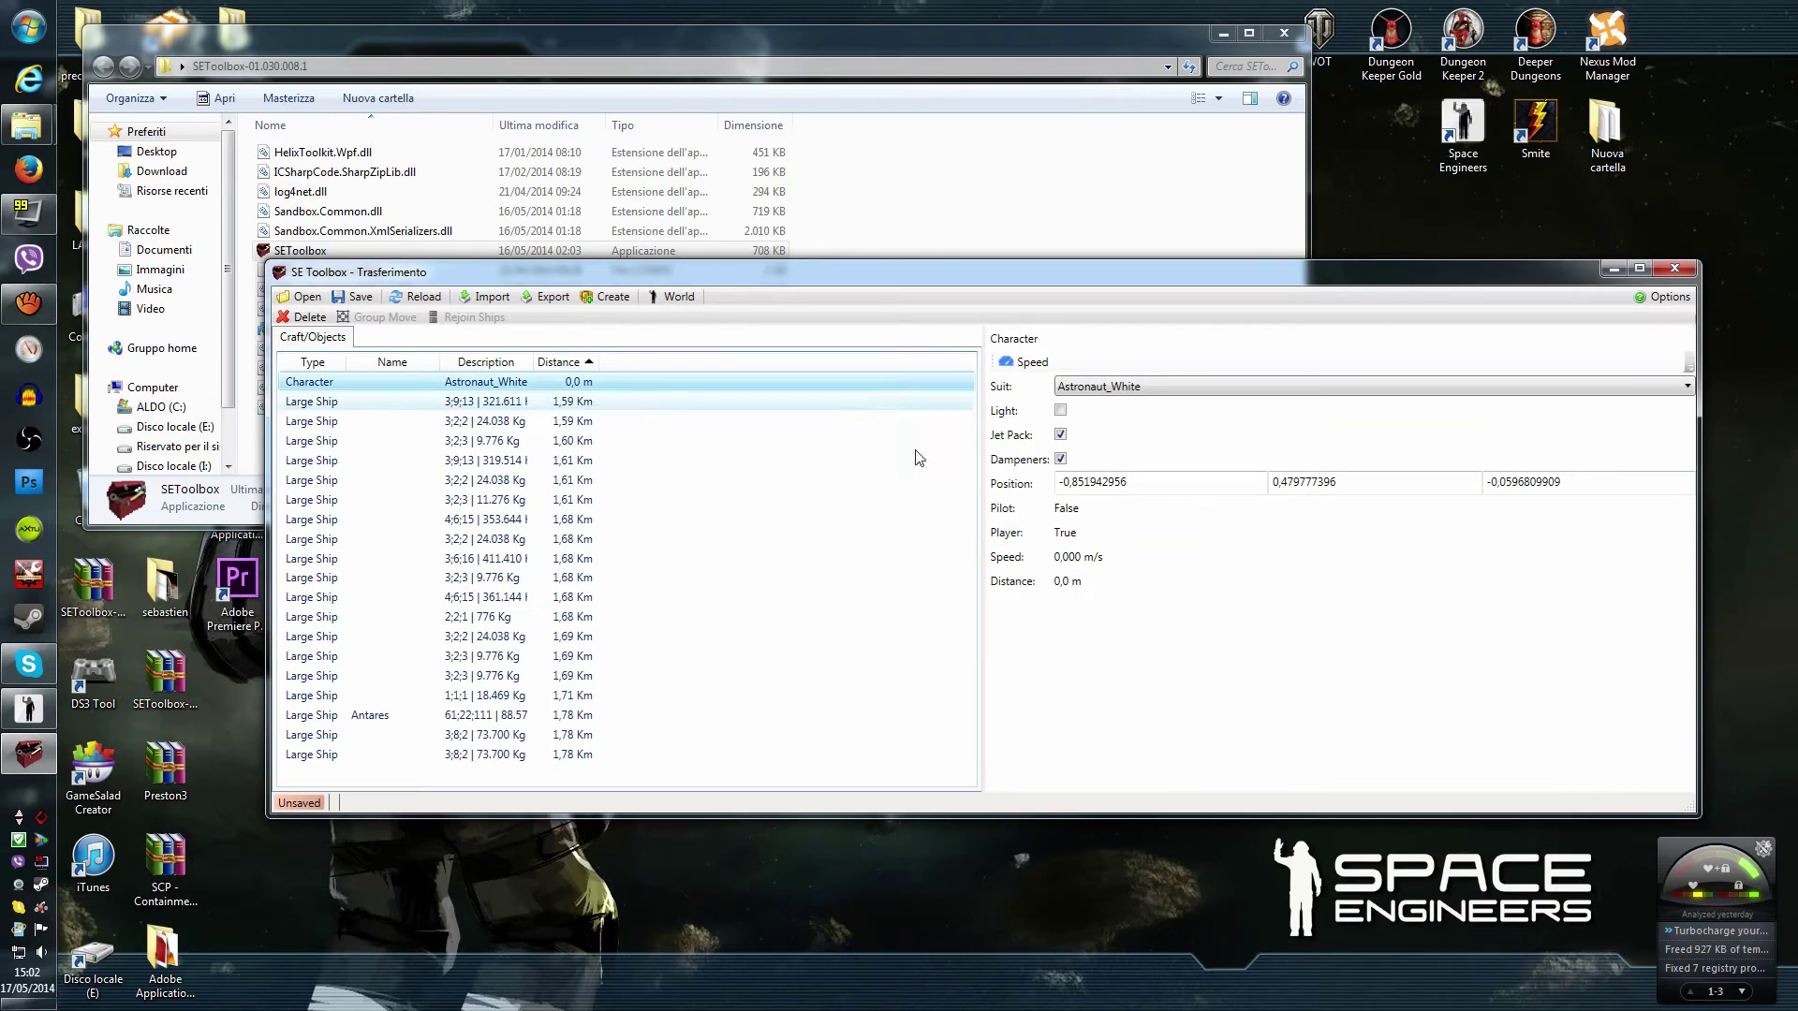
{"action": "left_click", "coordinate": [1068, 484]}
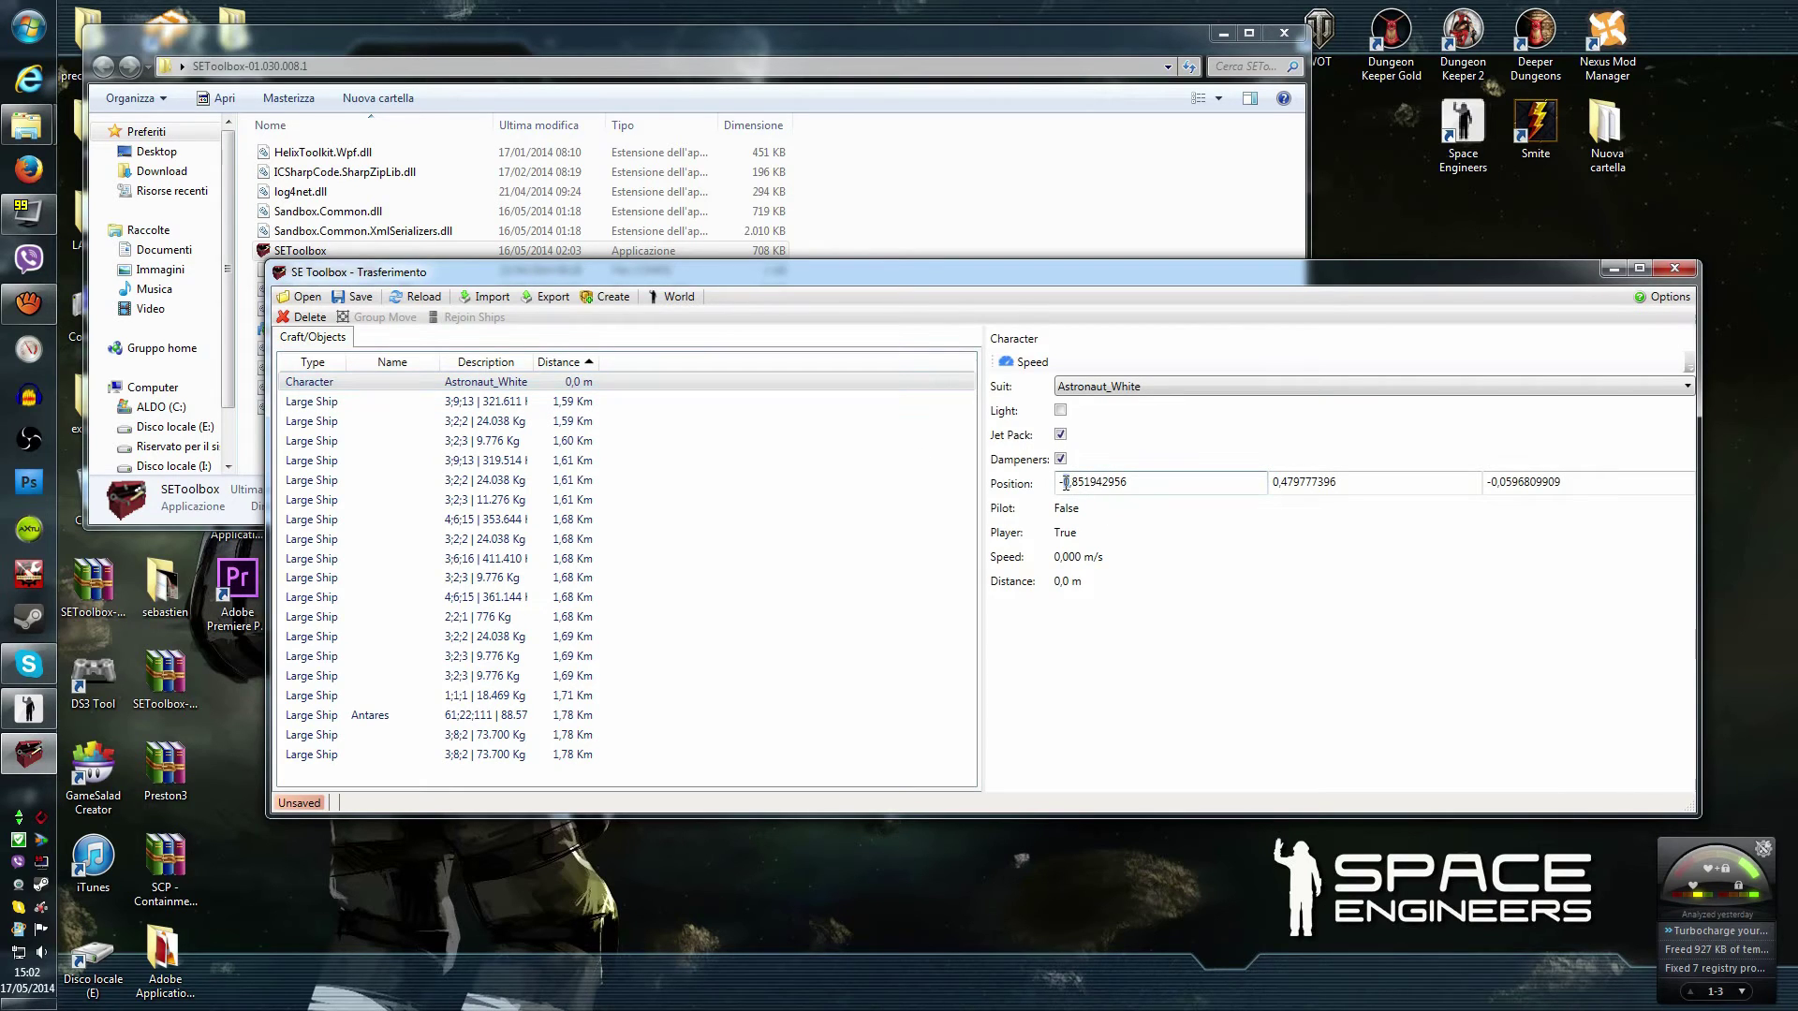
{"action": "type", "text": "00"}
{"action": "key", "text": "Return"}
Recheck the first large ship's position and set the character's Y position to 47977740.
{"action": "left_click", "coordinate": [1276, 482]}
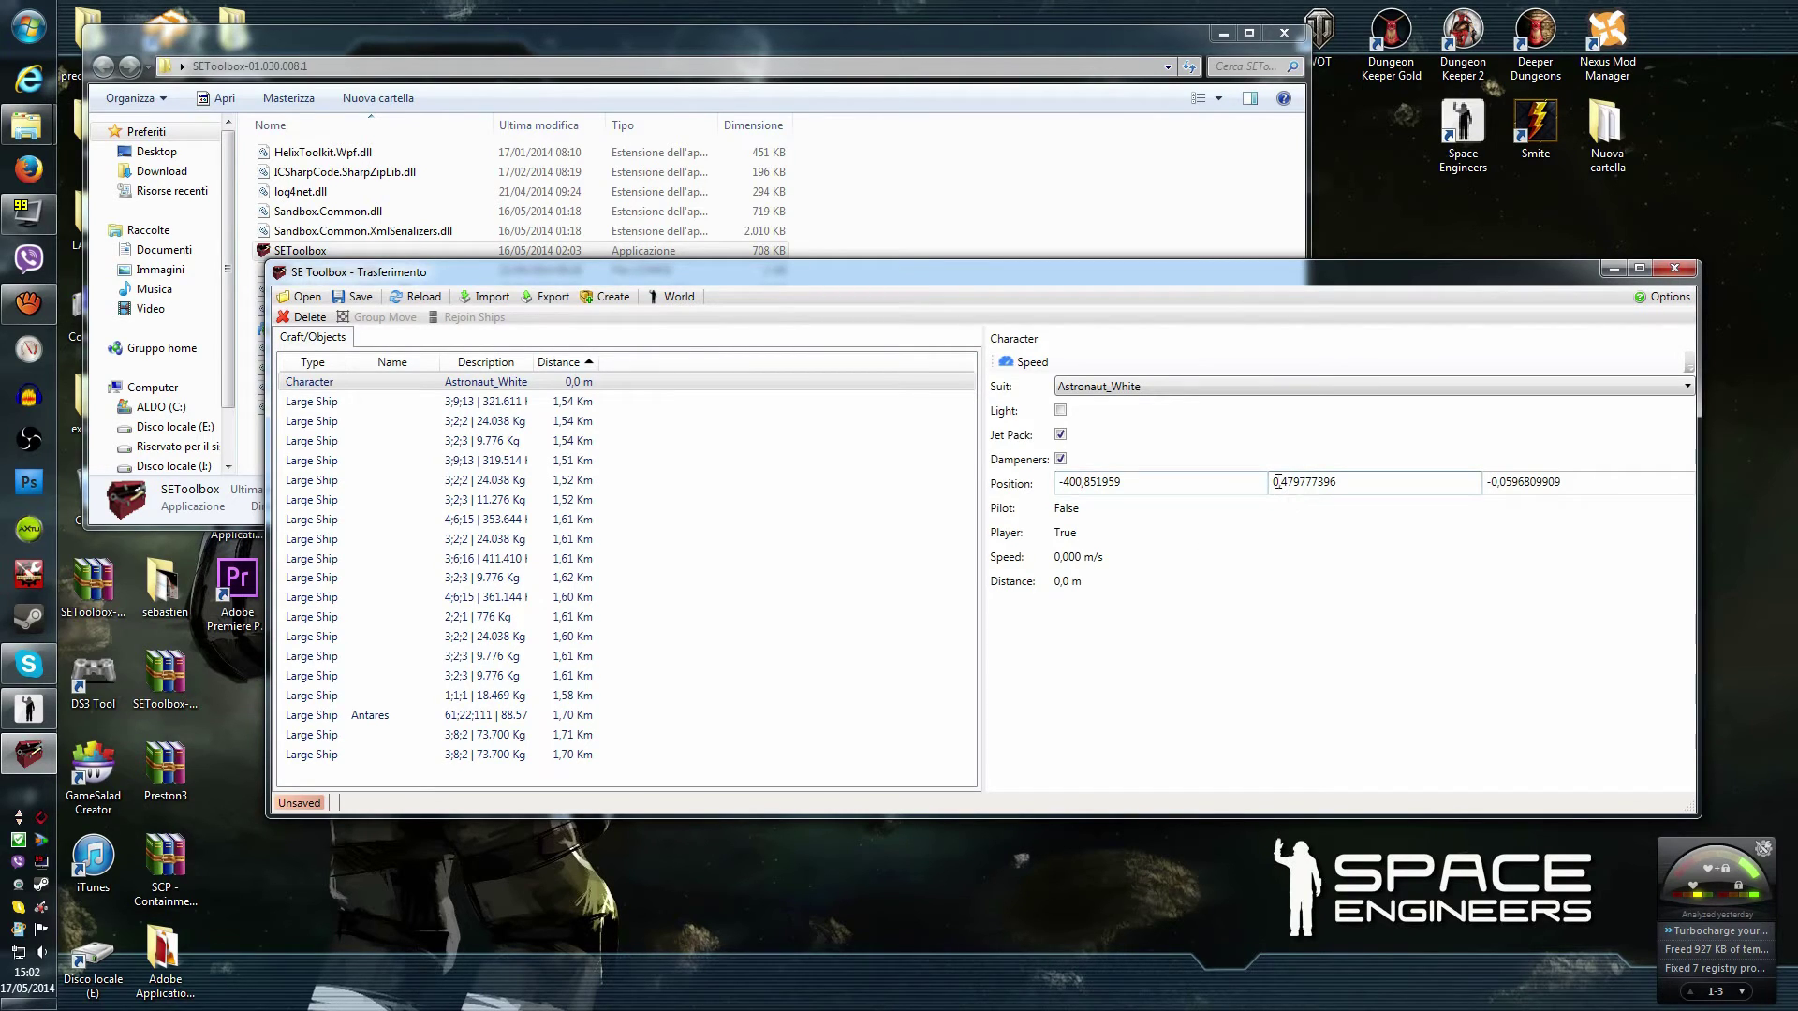
{"action": "left_click", "coordinate": [534, 401]}
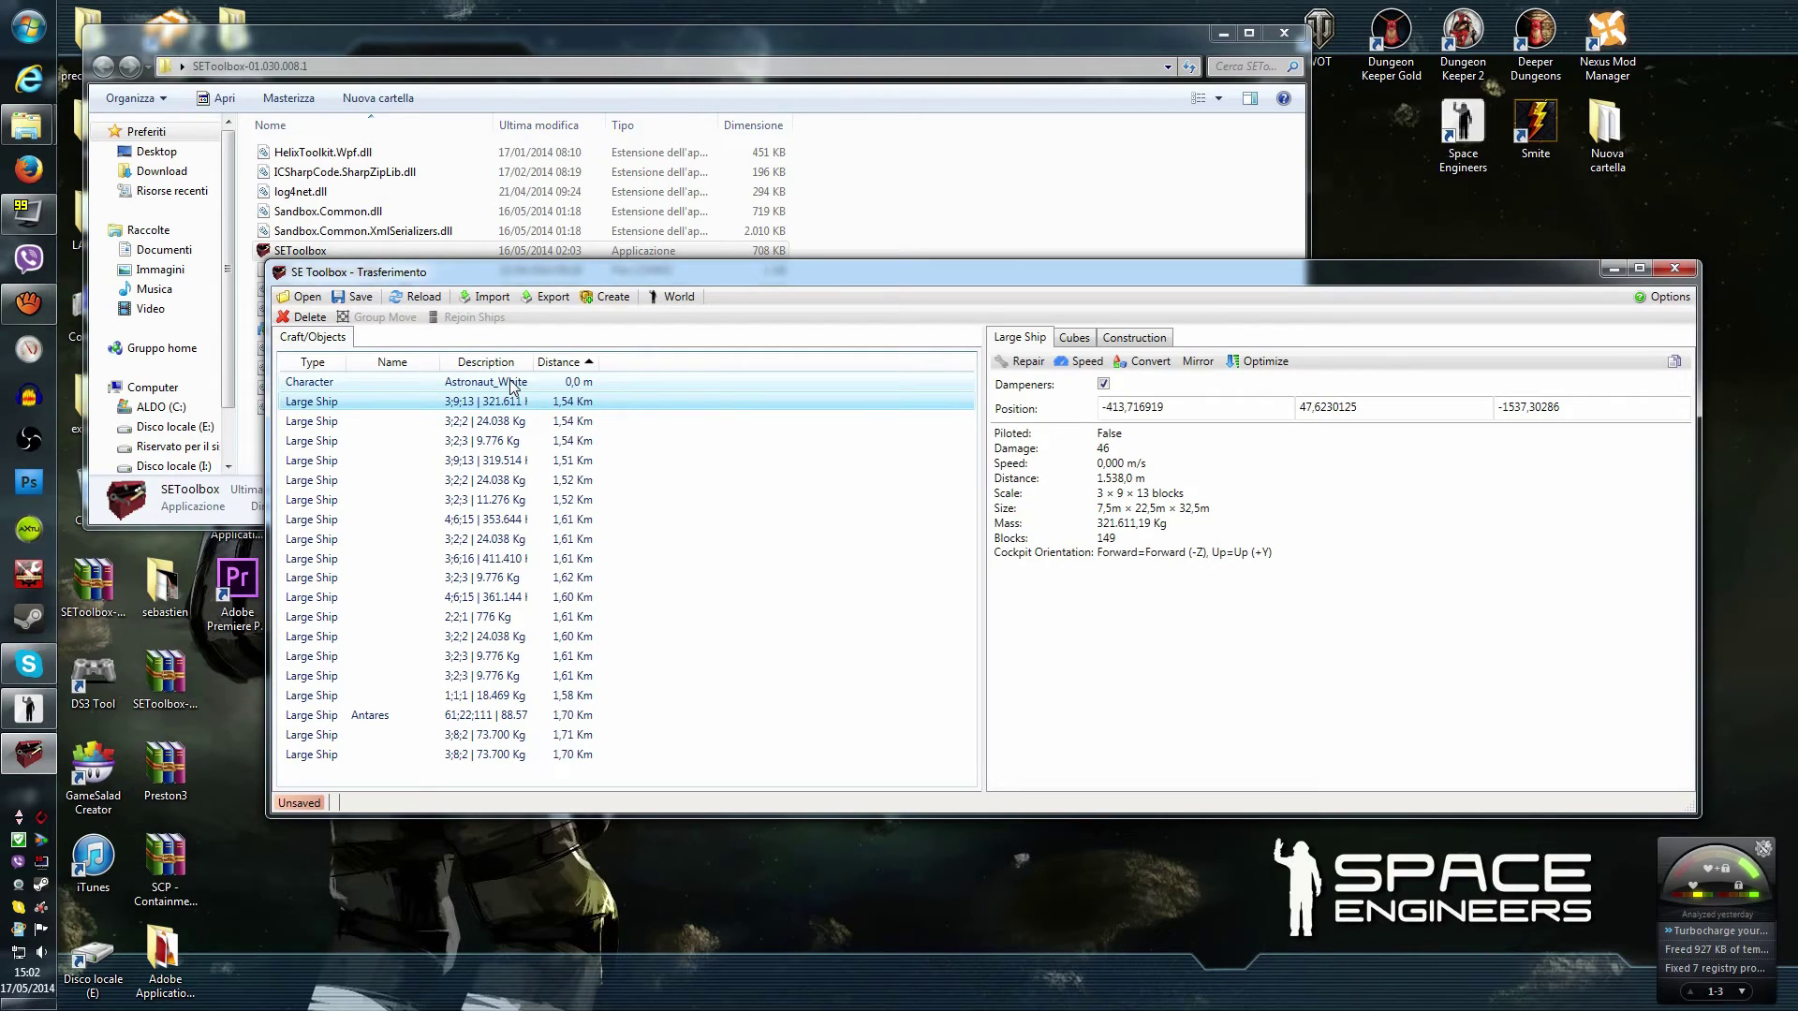
{"action": "left_click", "coordinate": [513, 382]}
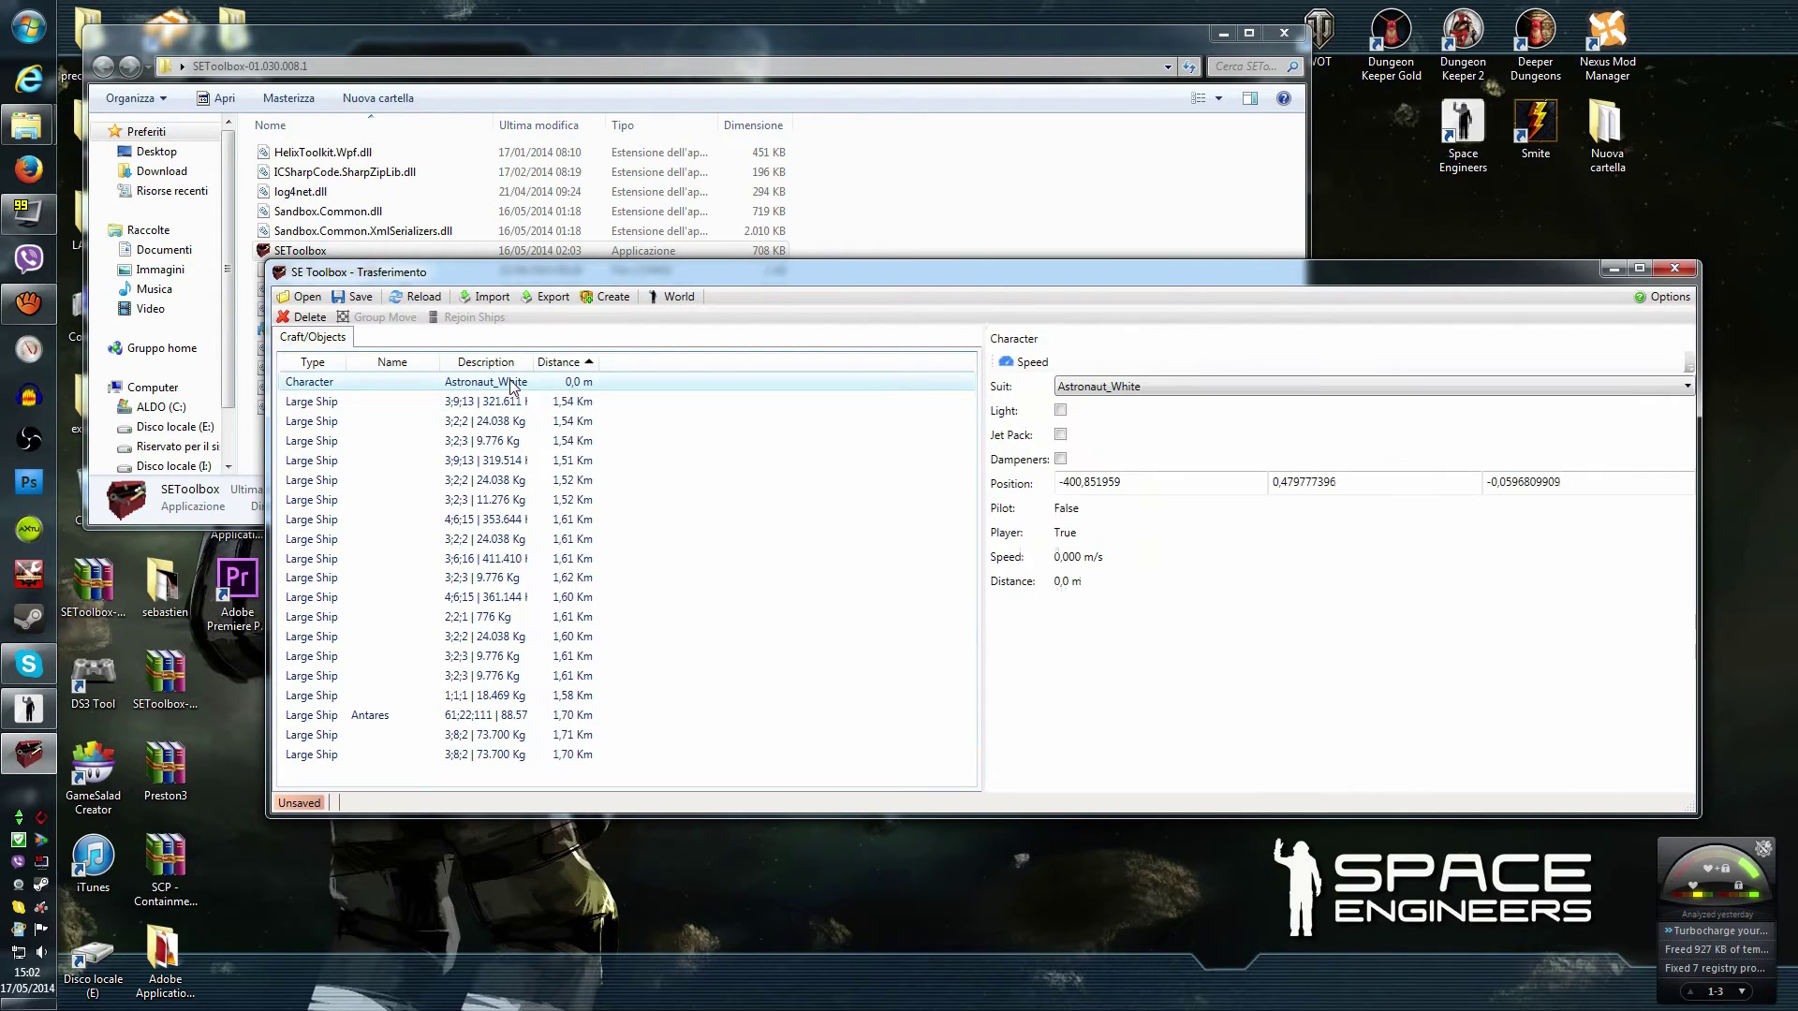
{"action": "left_click", "coordinate": [1281, 483]}
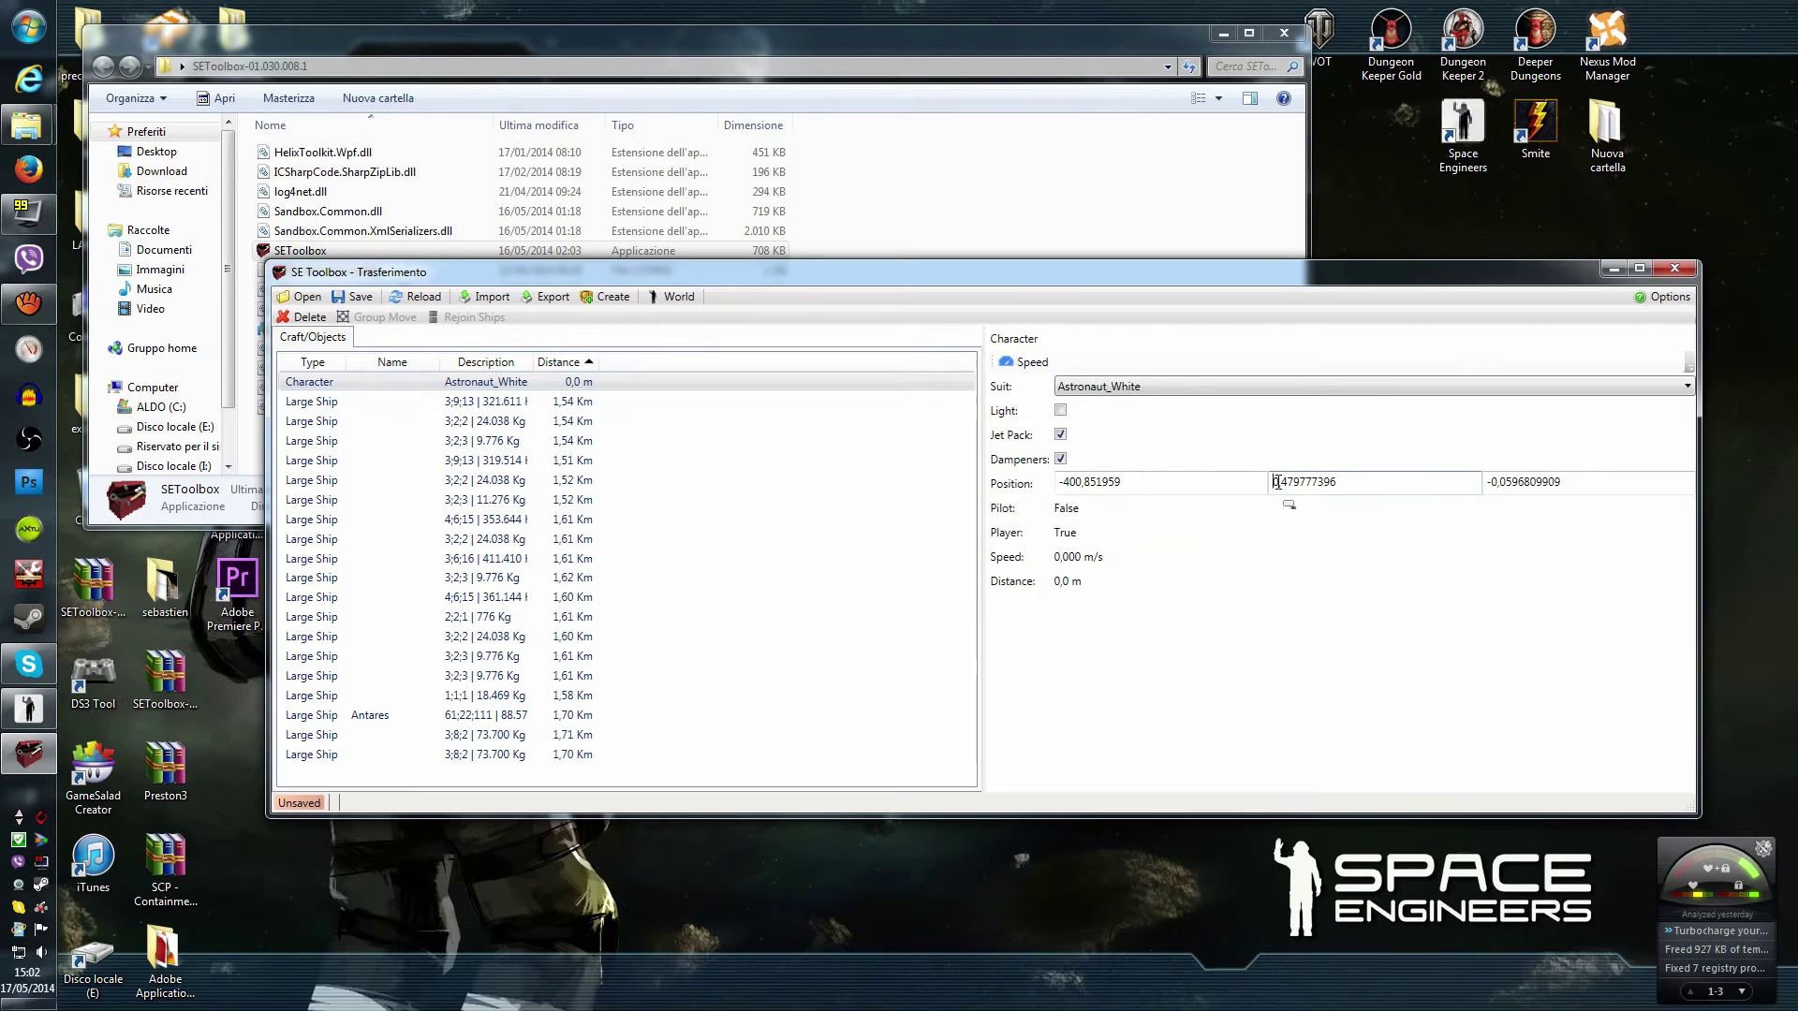
{"action": "key", "text": "ctrl+a"}
{"action": "type", "text": "47977740"}
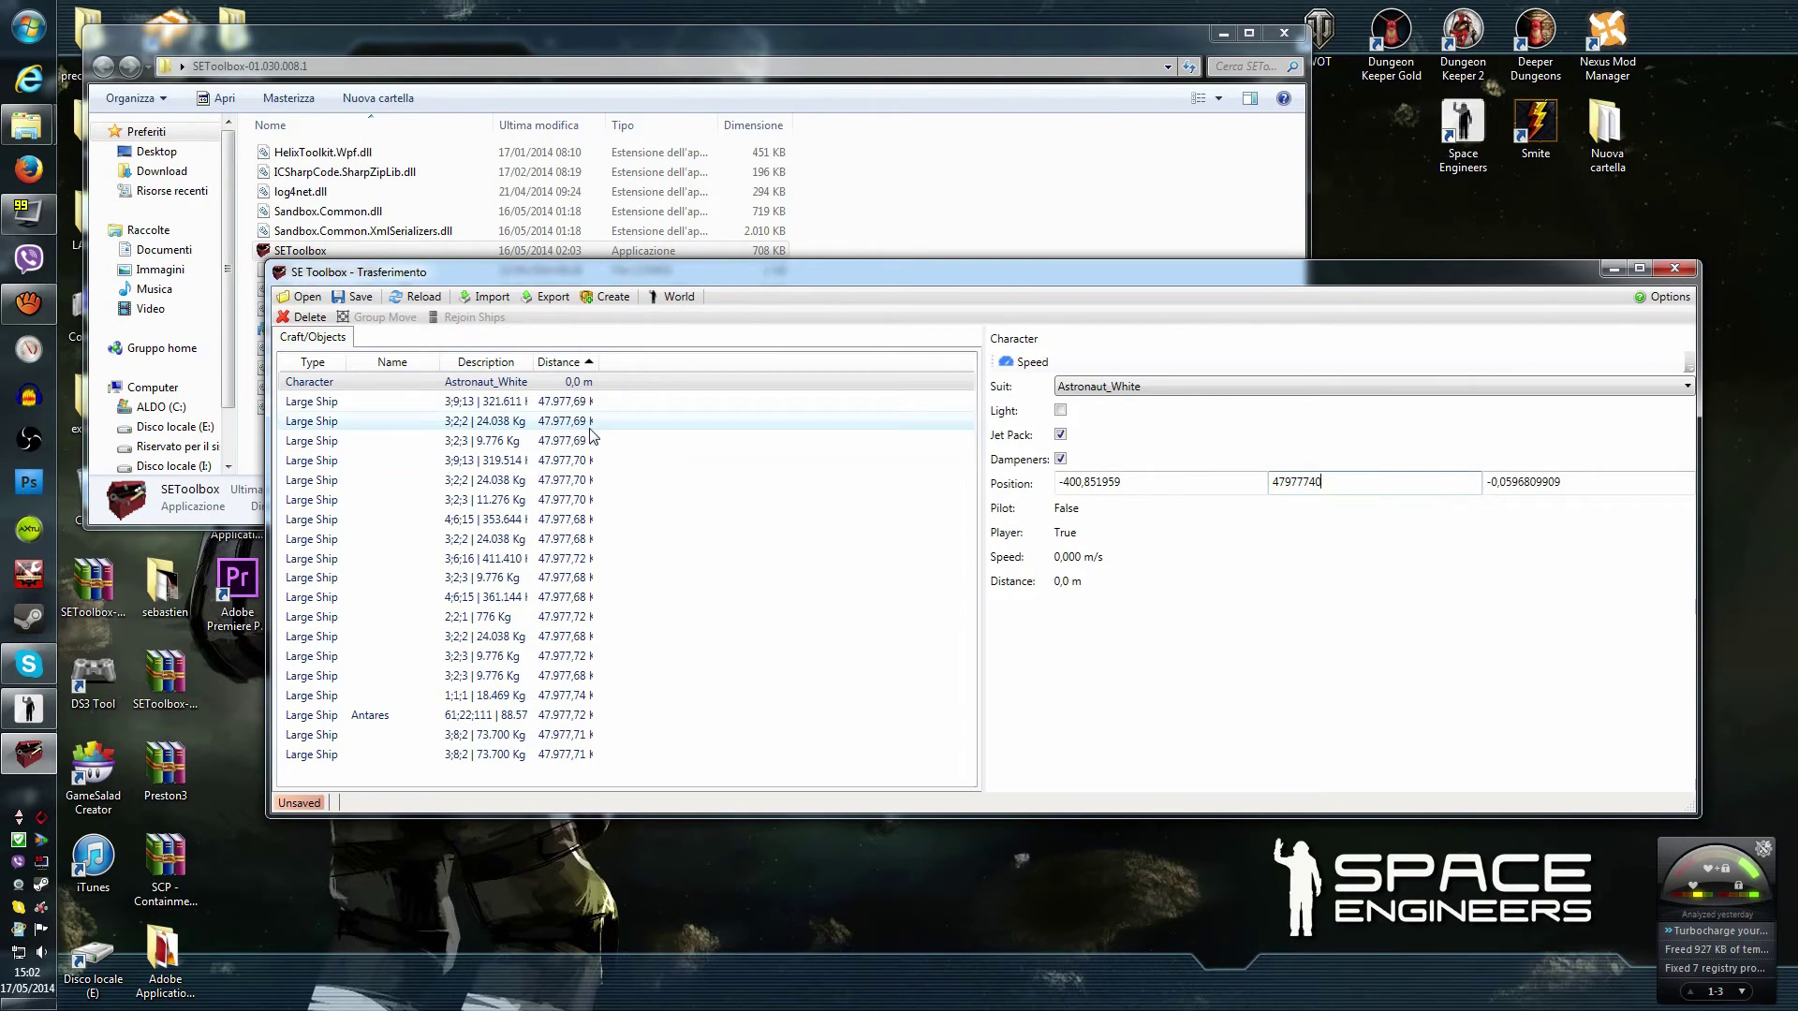
{"action": "left_click", "coordinate": [838, 420]}
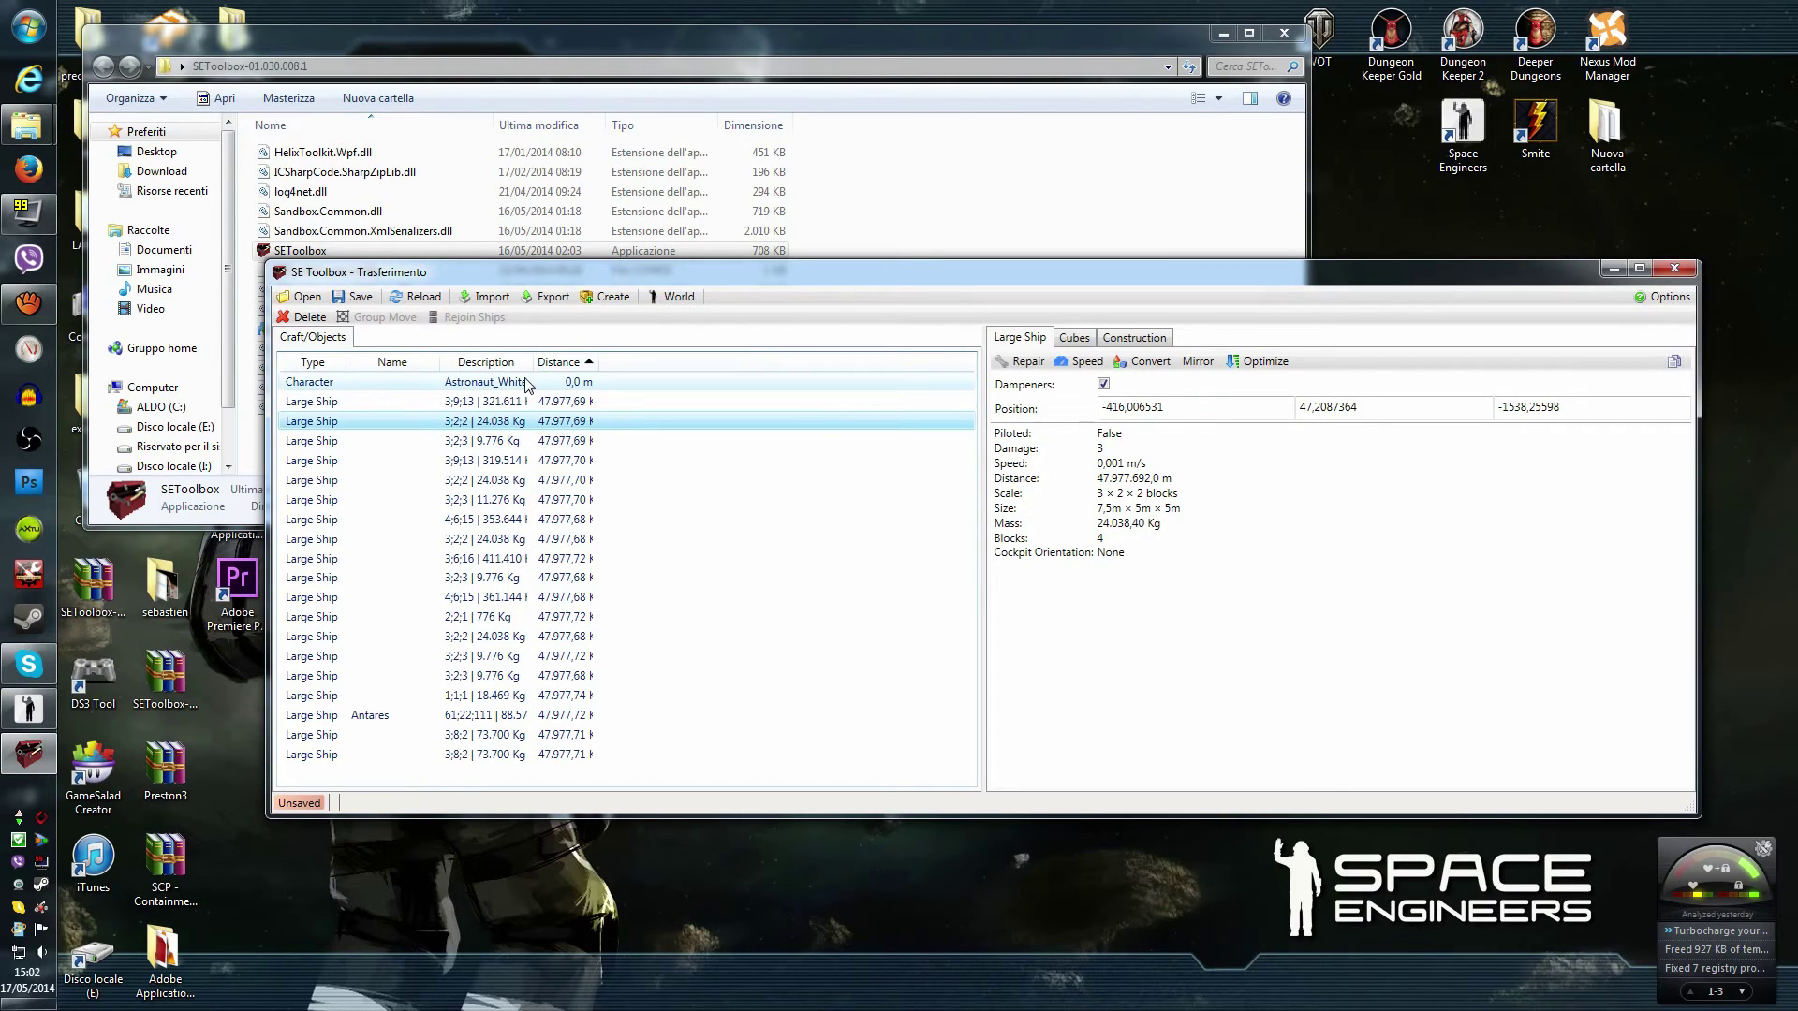
{"action": "left_click", "coordinate": [613, 382]}
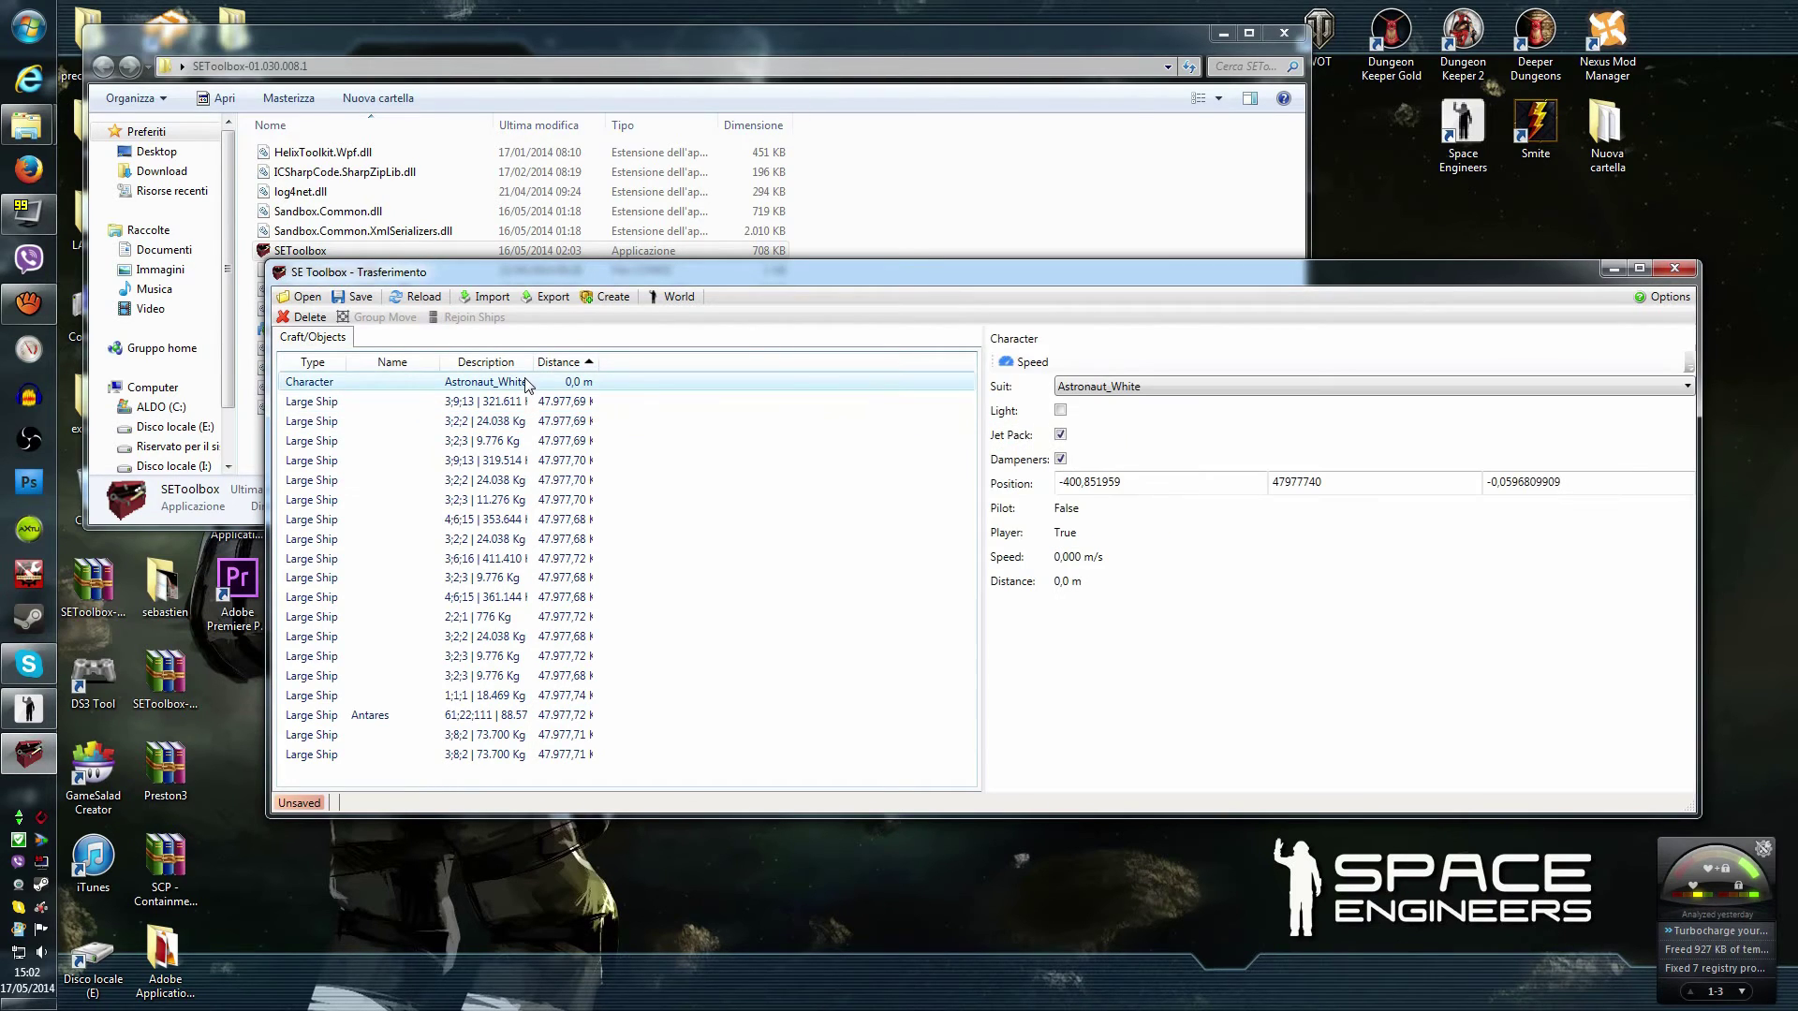
Shorten the character's Y position to 47 and recheck it against the first large ship.
{"action": "left_click", "coordinate": [1283, 483]}
{"action": "key", "text": "Delete"}
{"action": "key", "text": "Delete"}
{"action": "key", "text": "Delete"}
{"action": "key", "text": "Delete"}
{"action": "key", "text": "Delete"}
{"action": "key", "text": "Delete"}
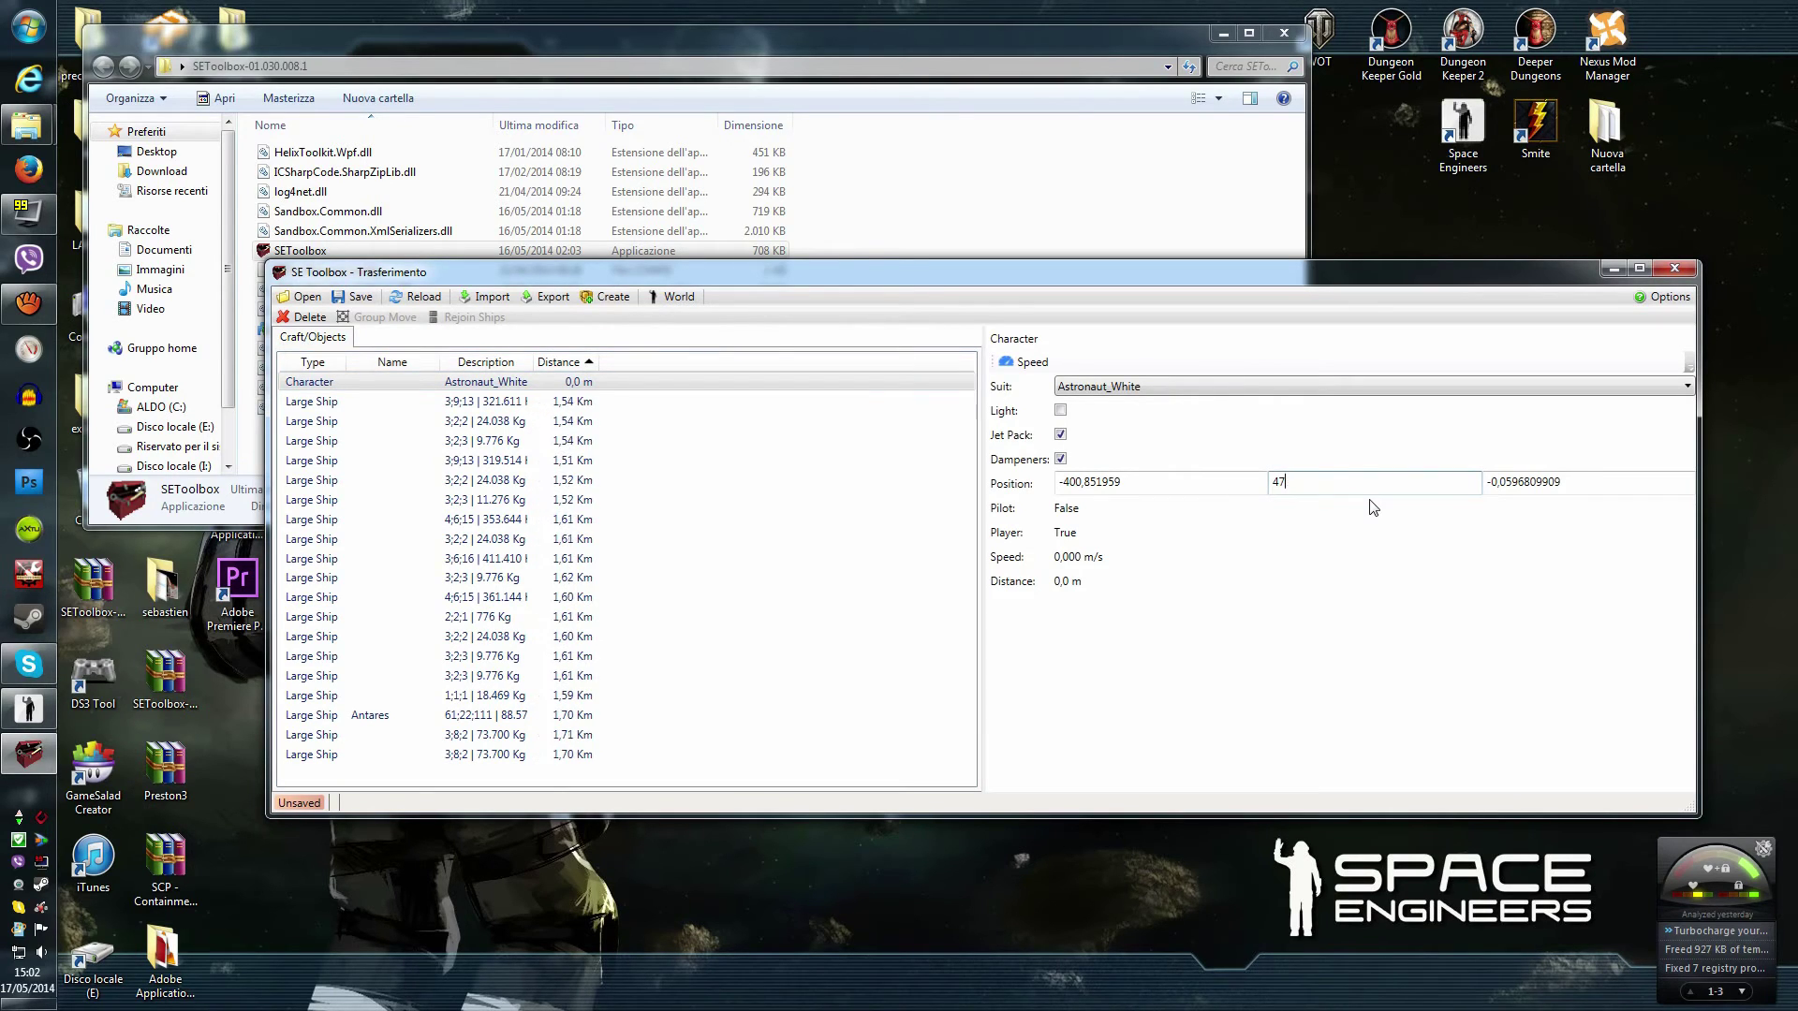
{"action": "left_click", "coordinate": [515, 402]}
{"action": "left_click", "coordinate": [509, 383]}
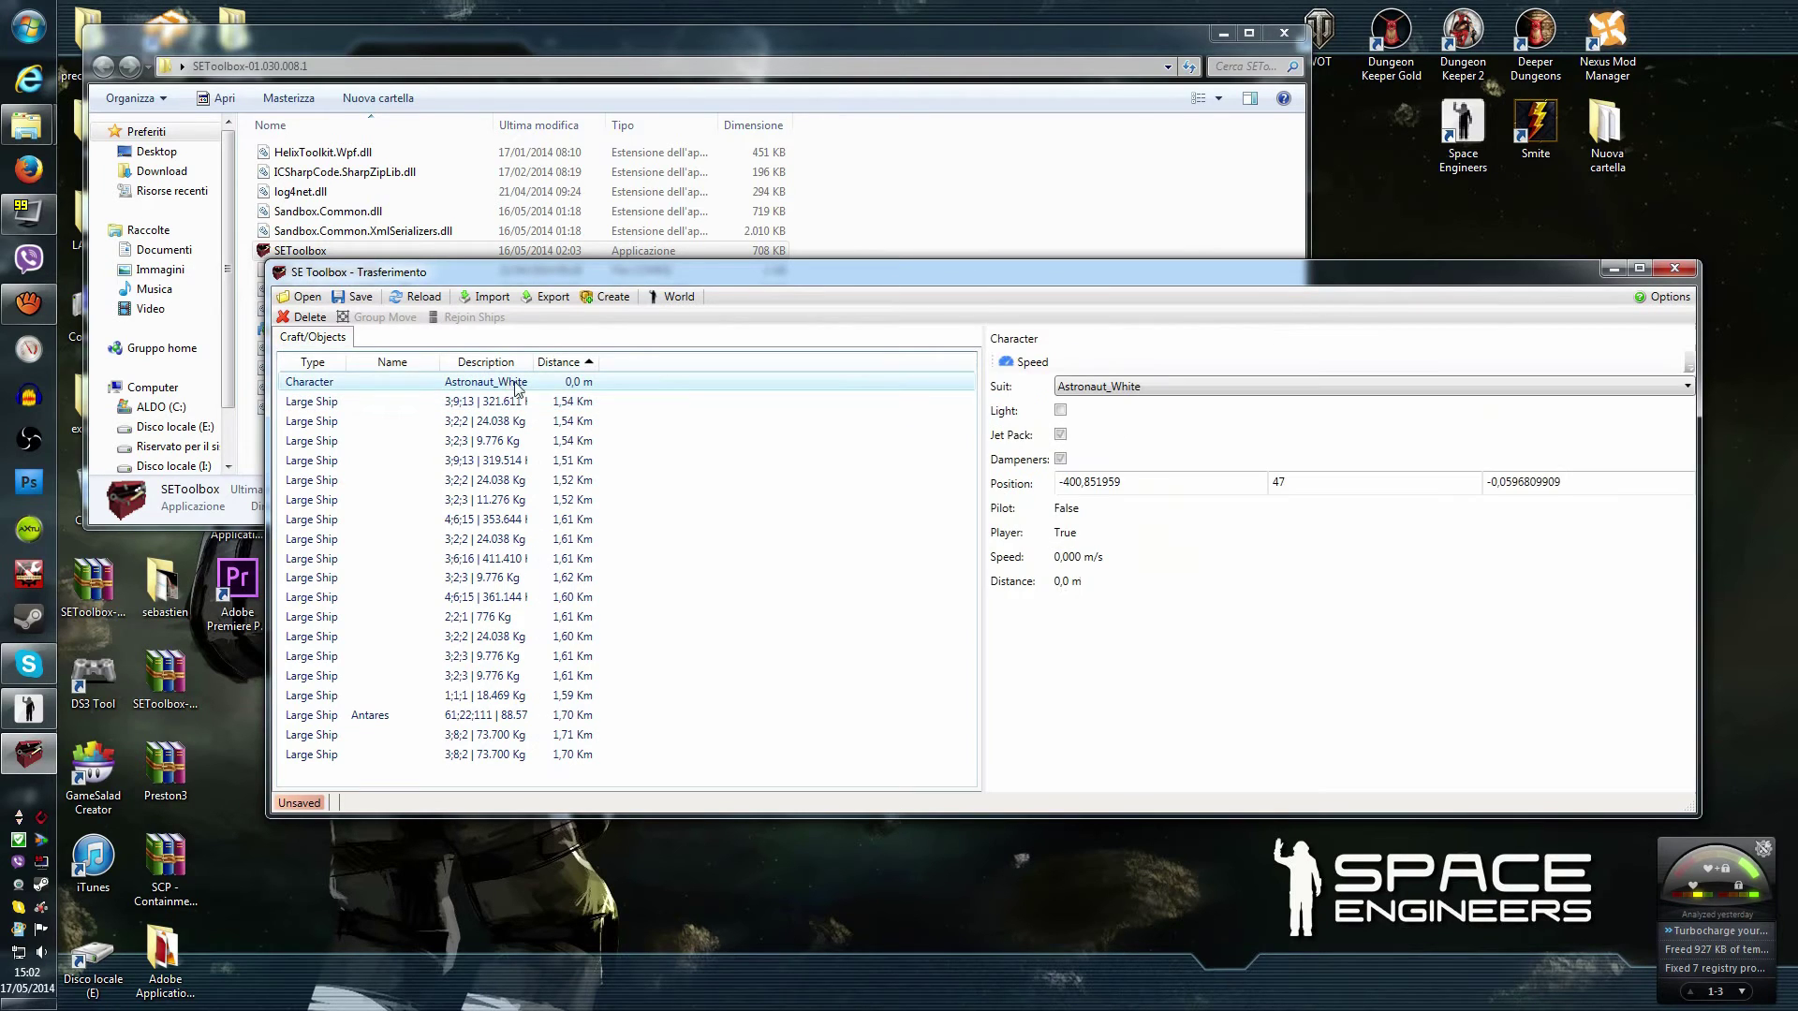
Set the character's Z position to -1200,05969 to bring it closer to the imported ships and save the world.
{"action": "left_click", "coordinate": [1493, 483]}
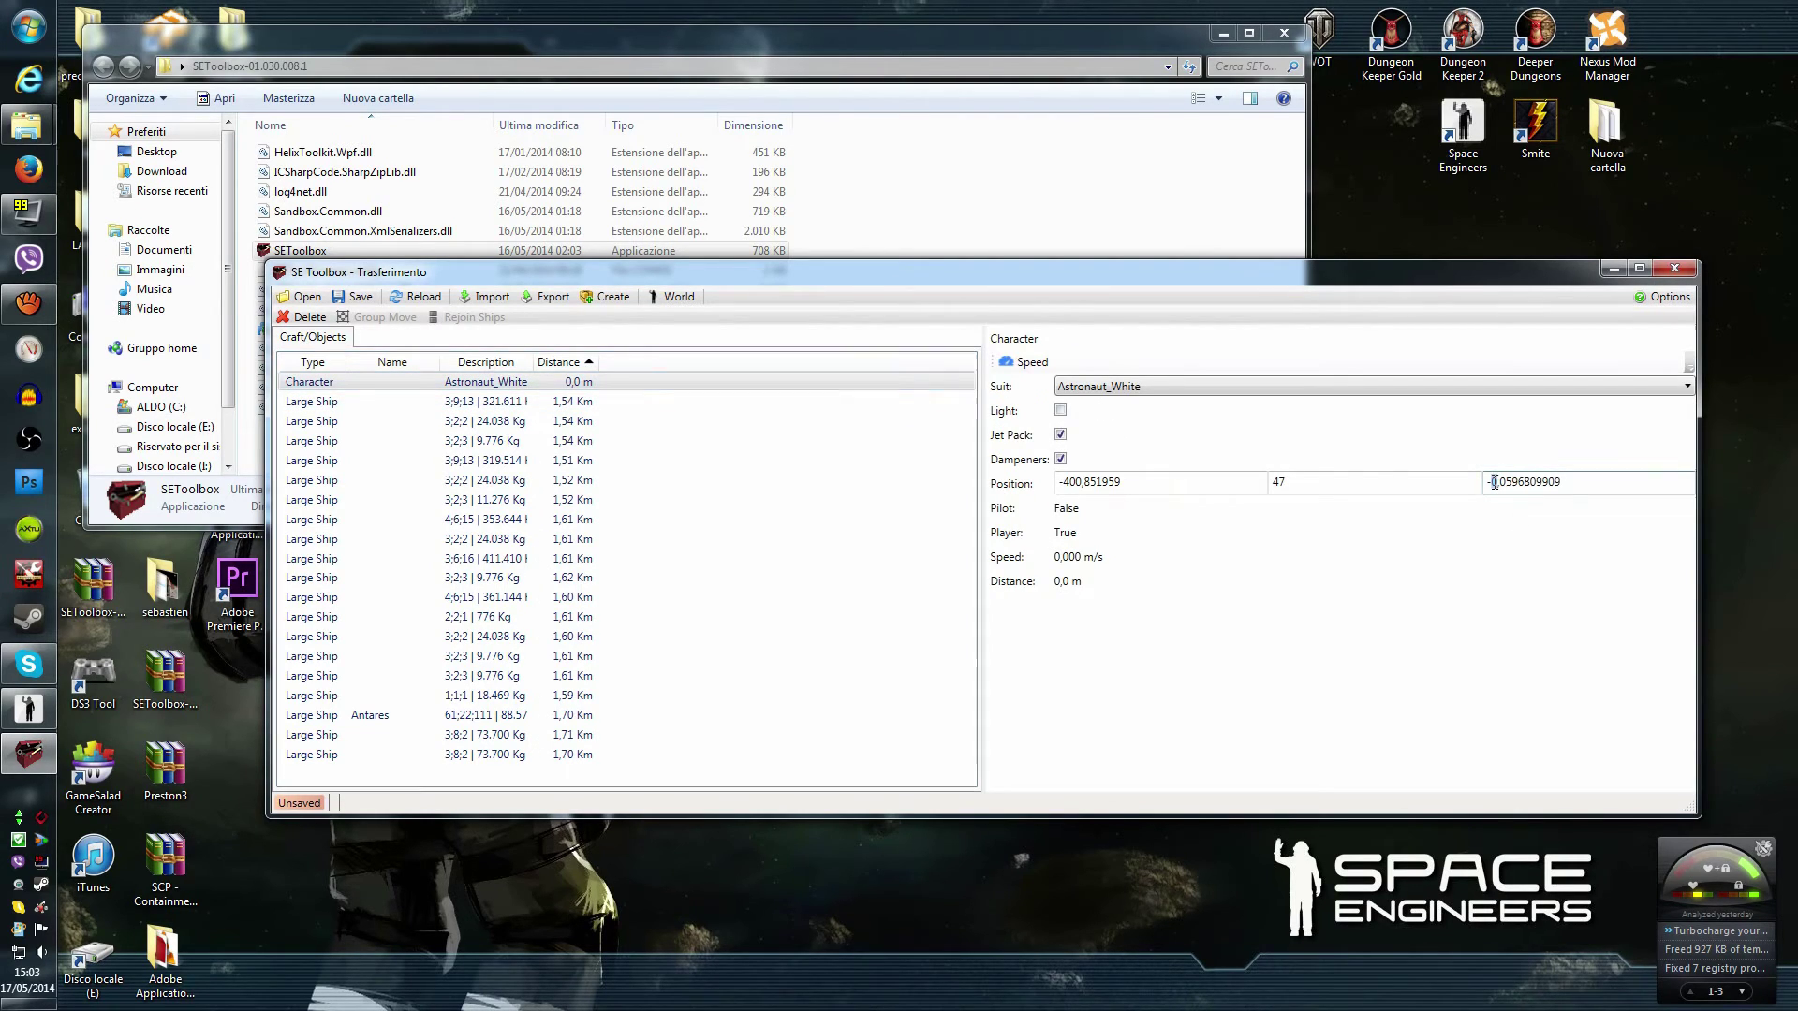
{"action": "type", "text": "140"}
{"action": "key", "text": "Return"}
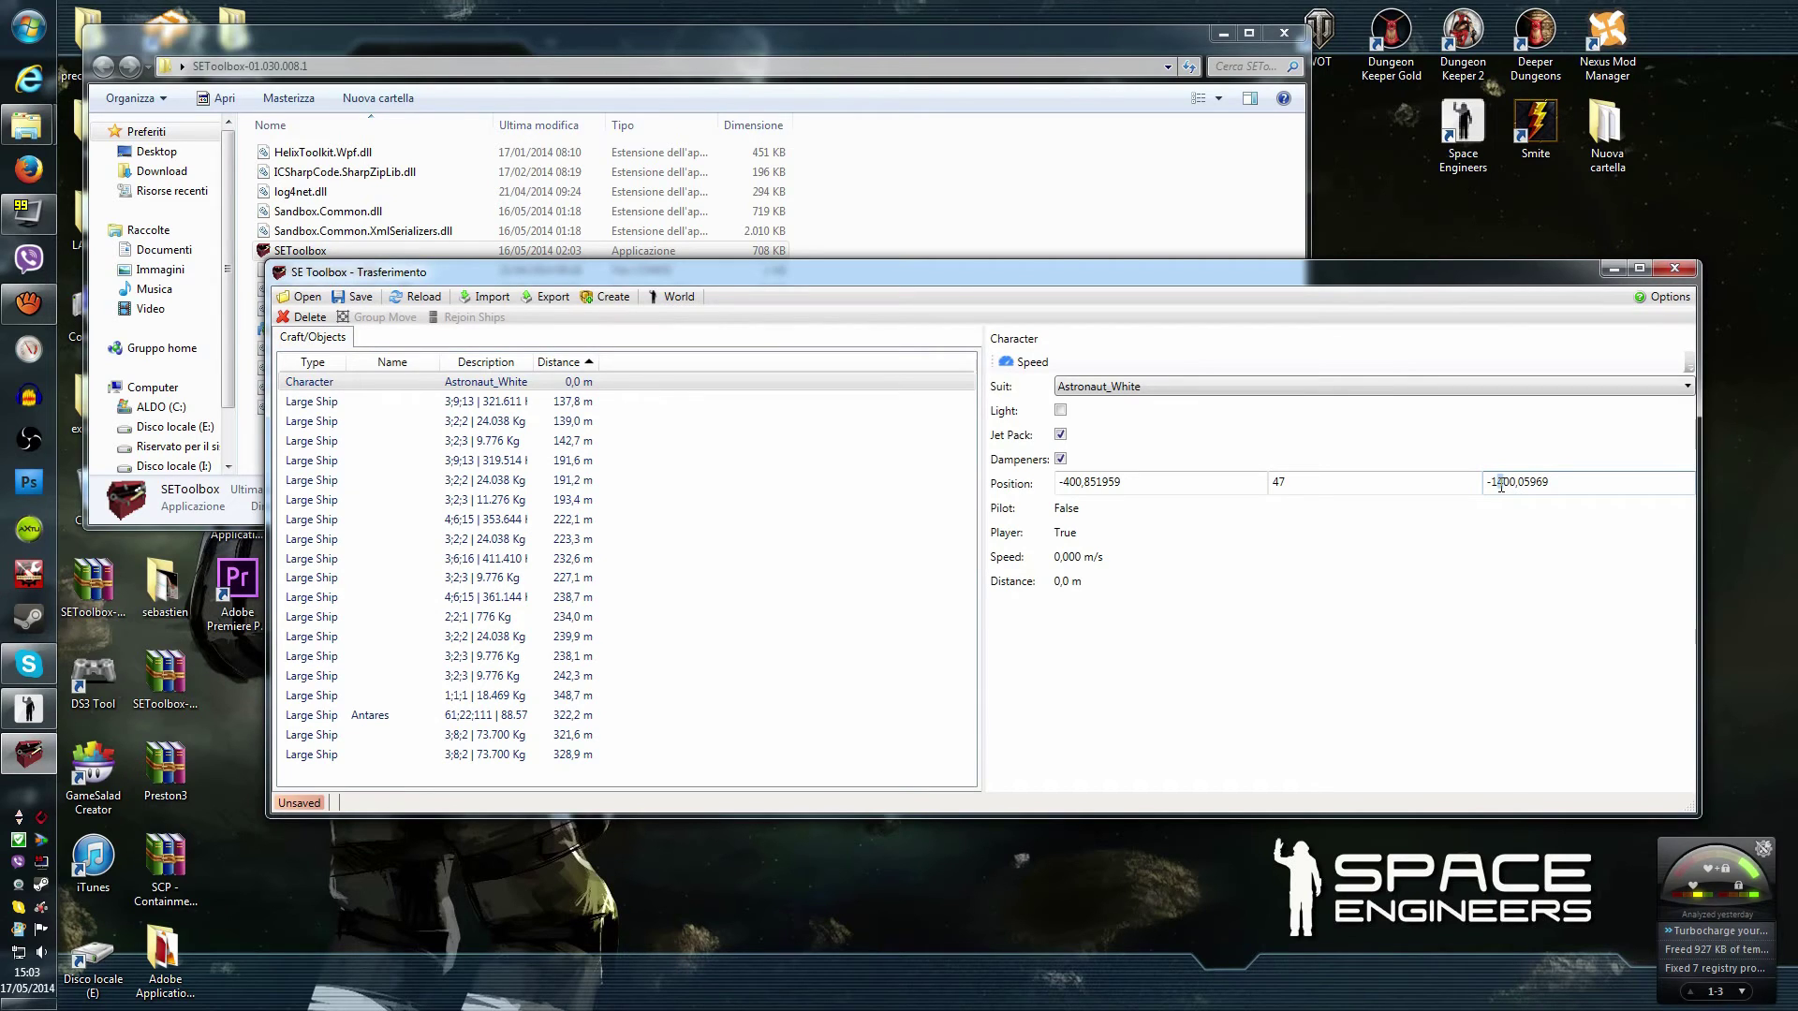
{"action": "type", "text": "4"}
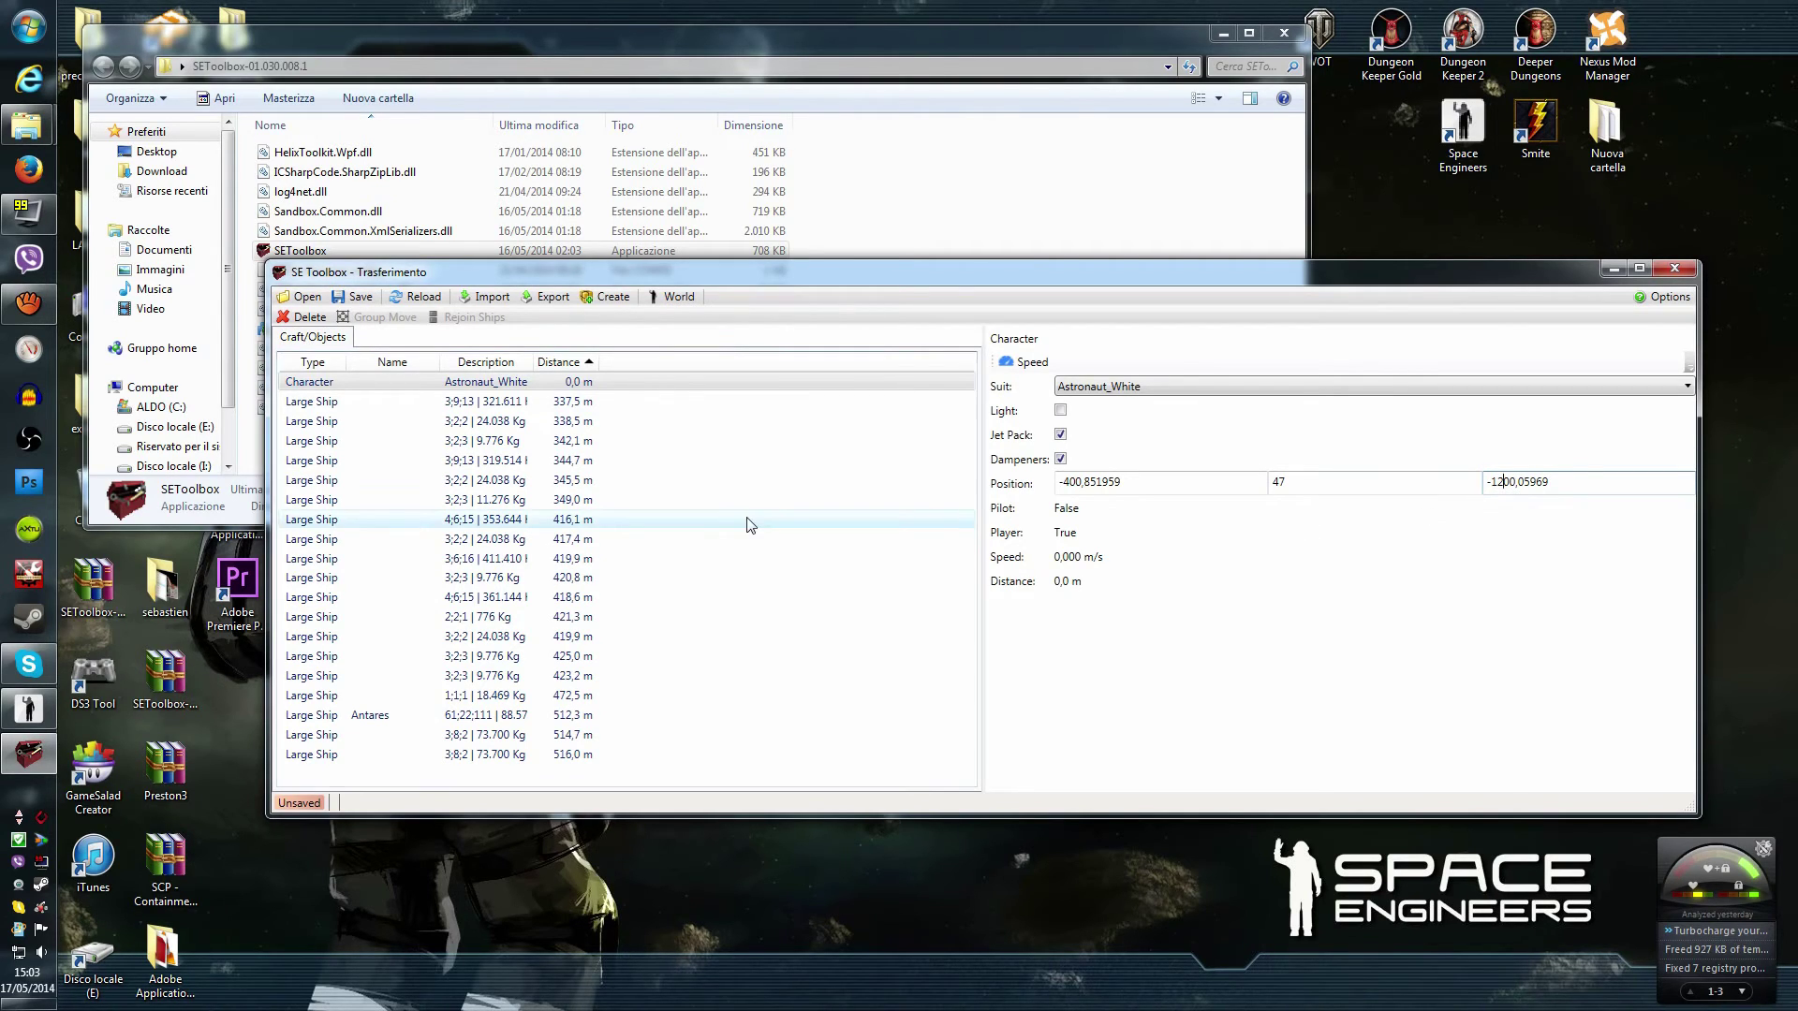
{"action": "left_click", "coordinate": [437, 376]}
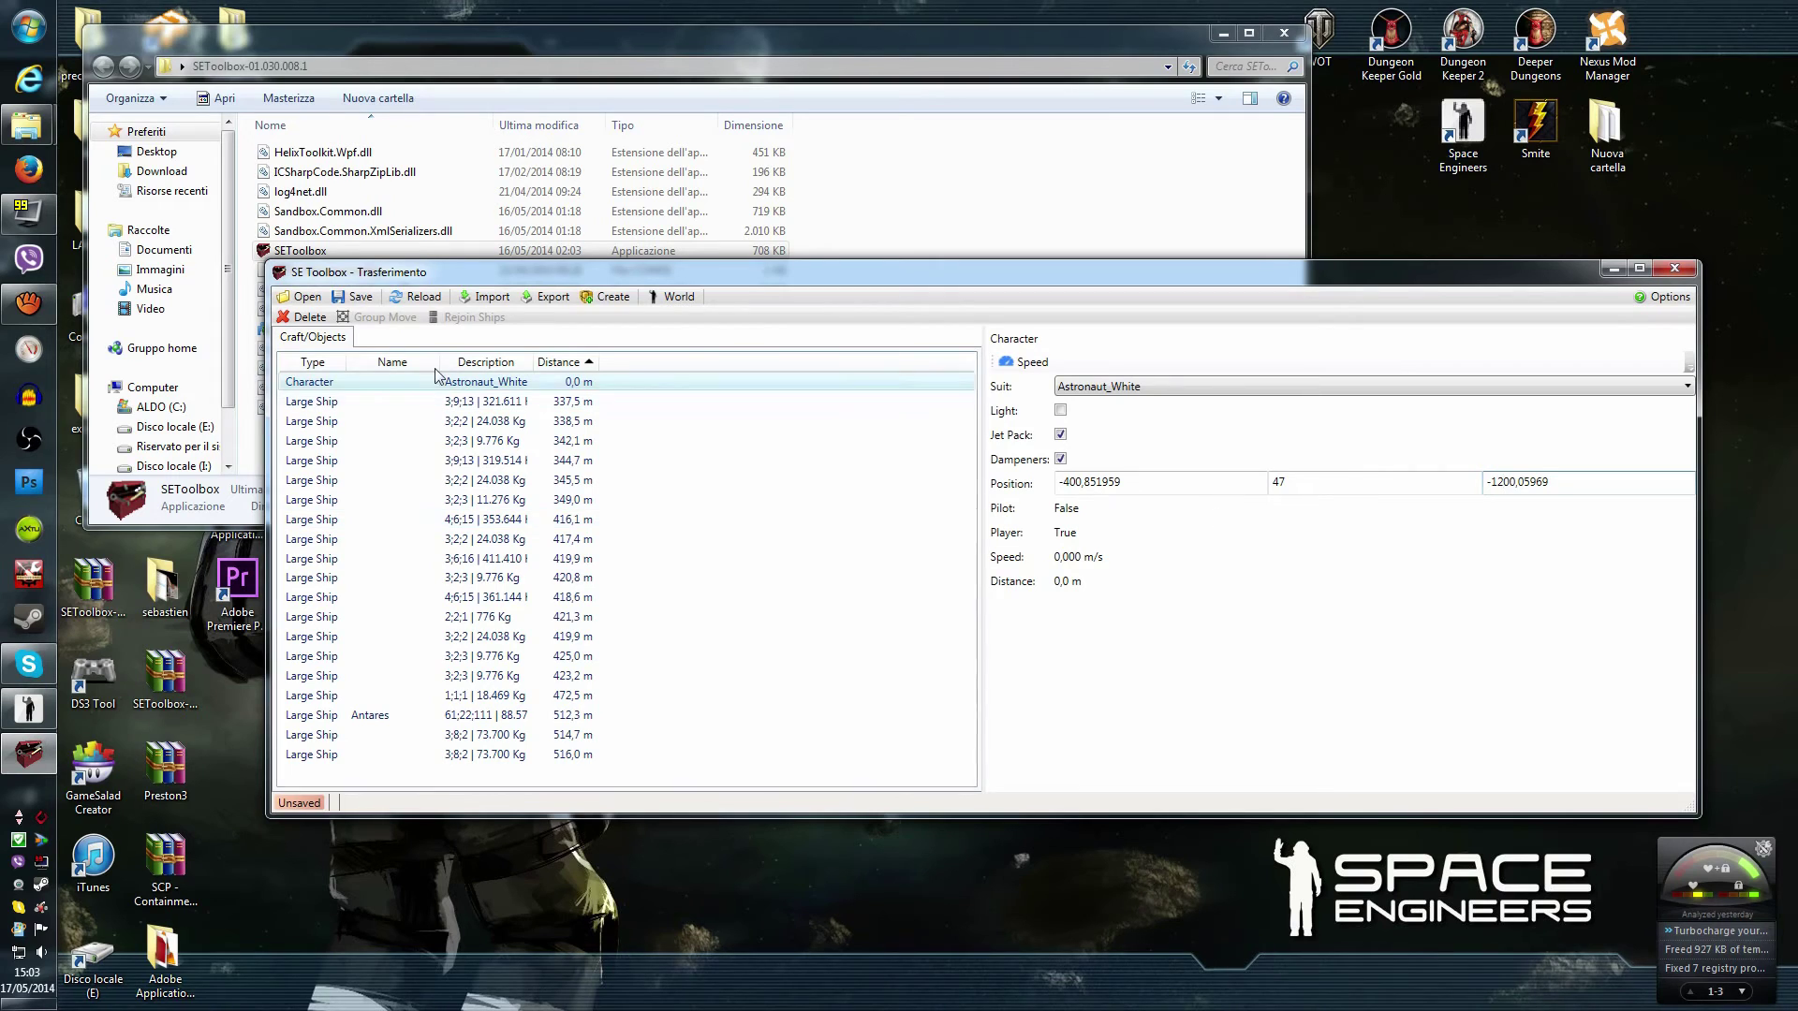
{"action": "left_click", "coordinate": [351, 300]}
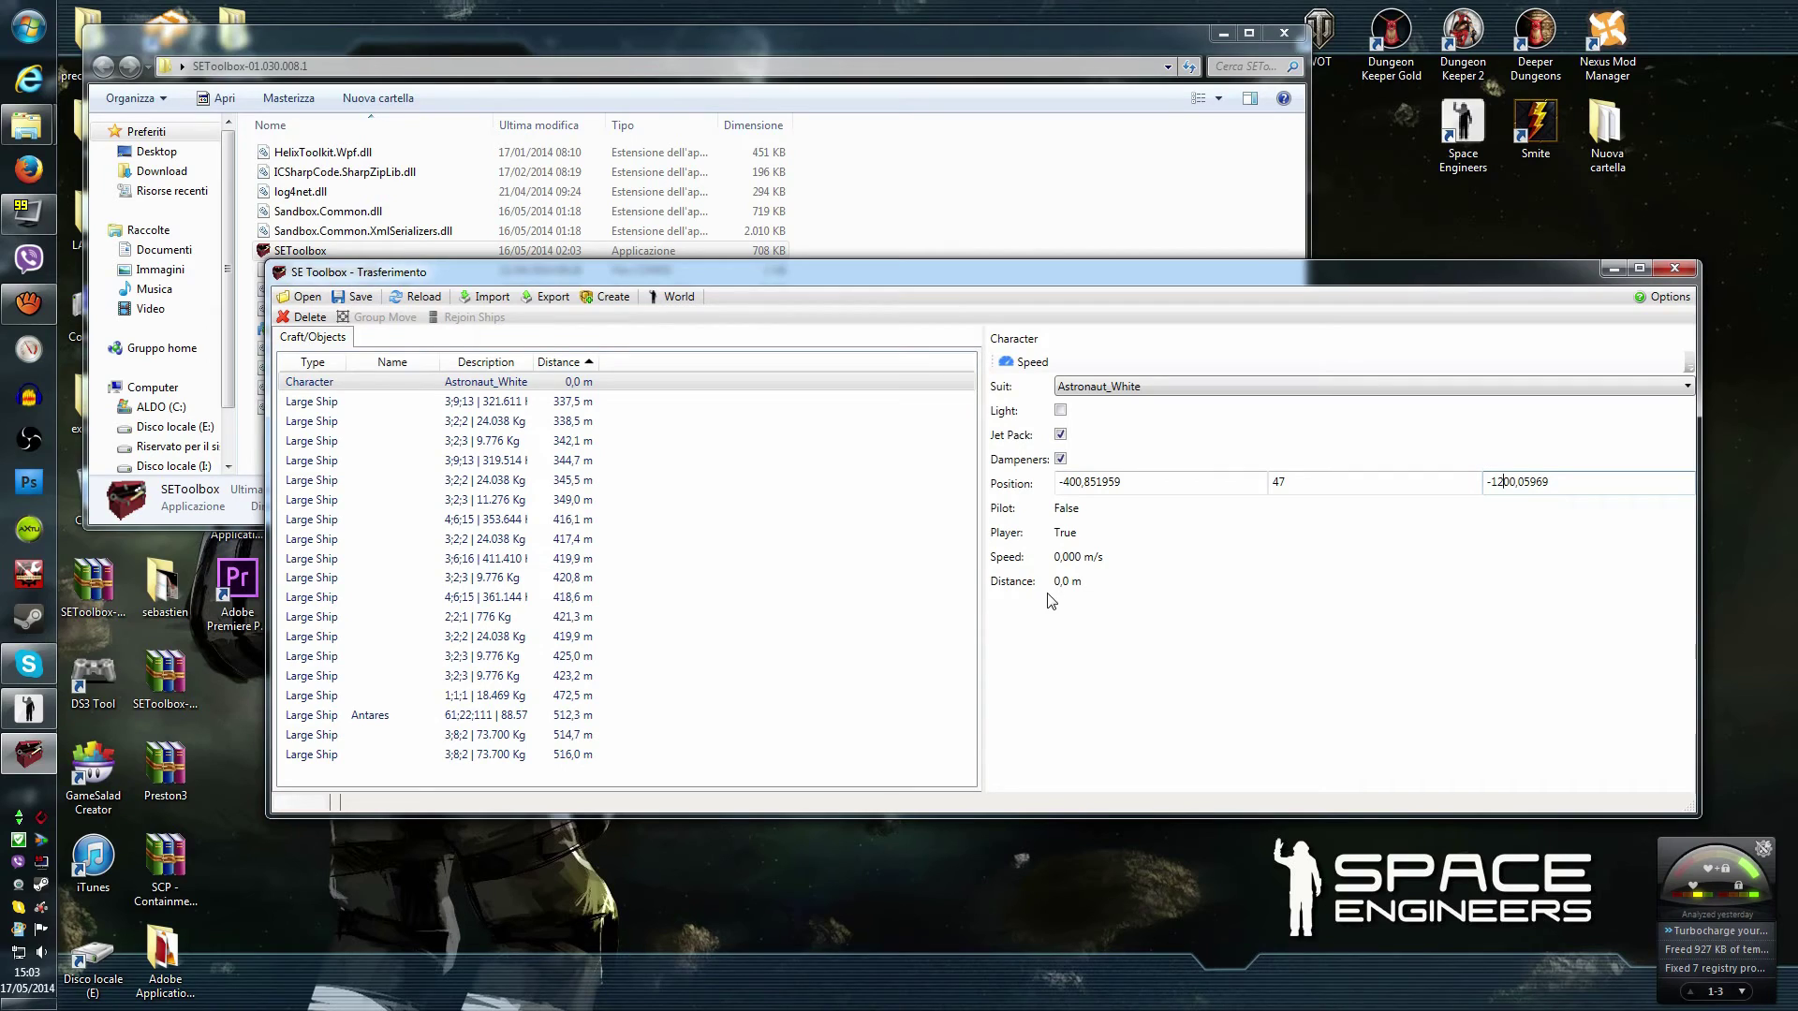
Switch to Space Engineers and load the saved Trasferimento world.
{"action": "left_click", "coordinate": [30, 708]}
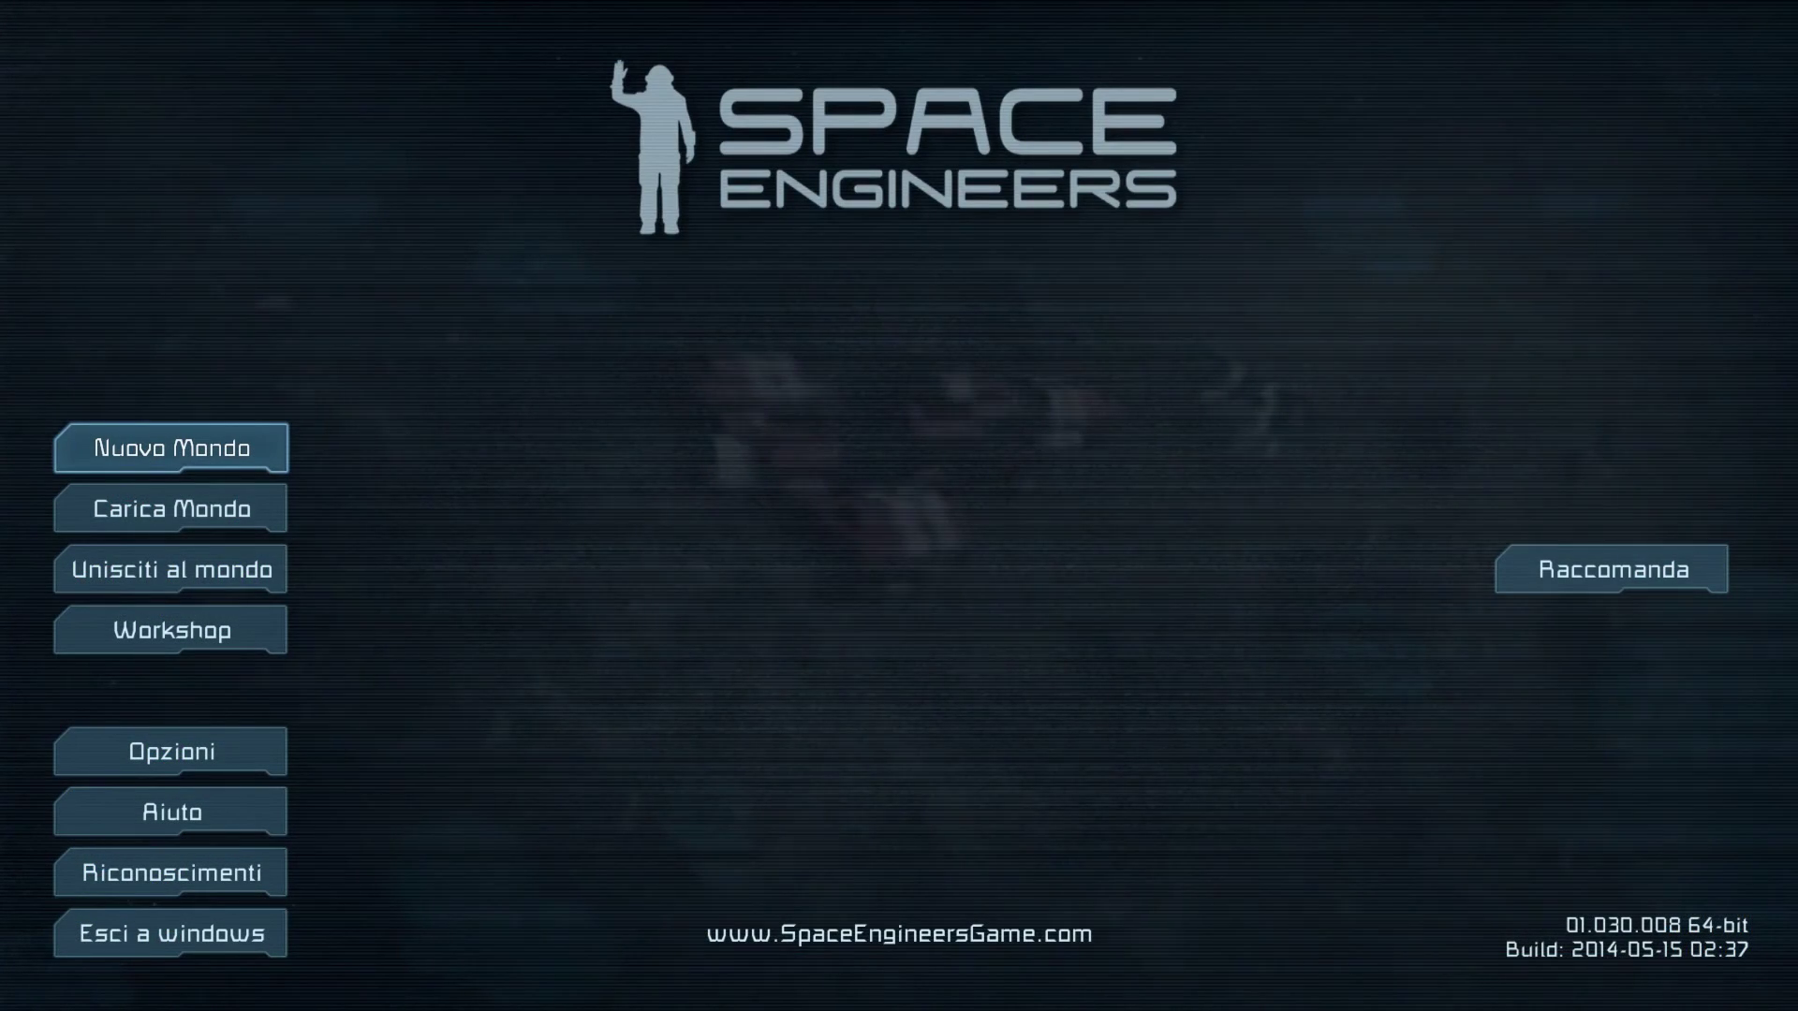
{"action": "left_click", "coordinate": [171, 509]}
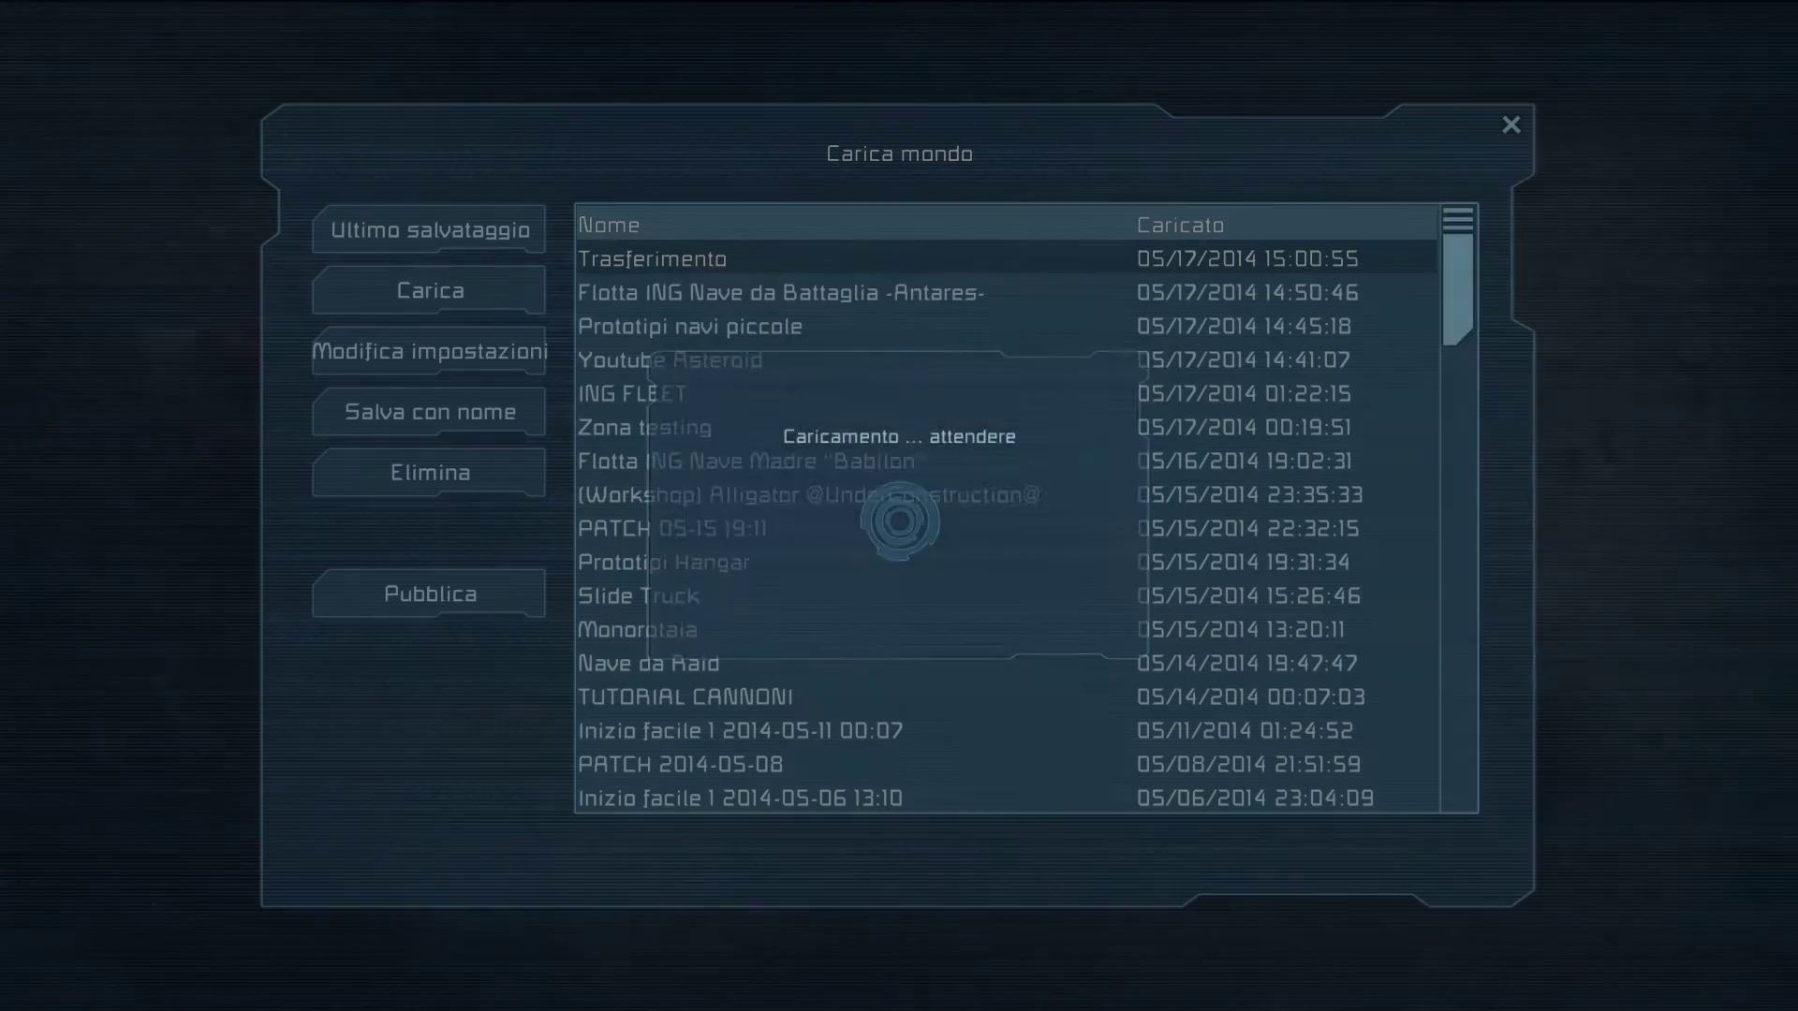
{"action": "key", "text": "Return"}
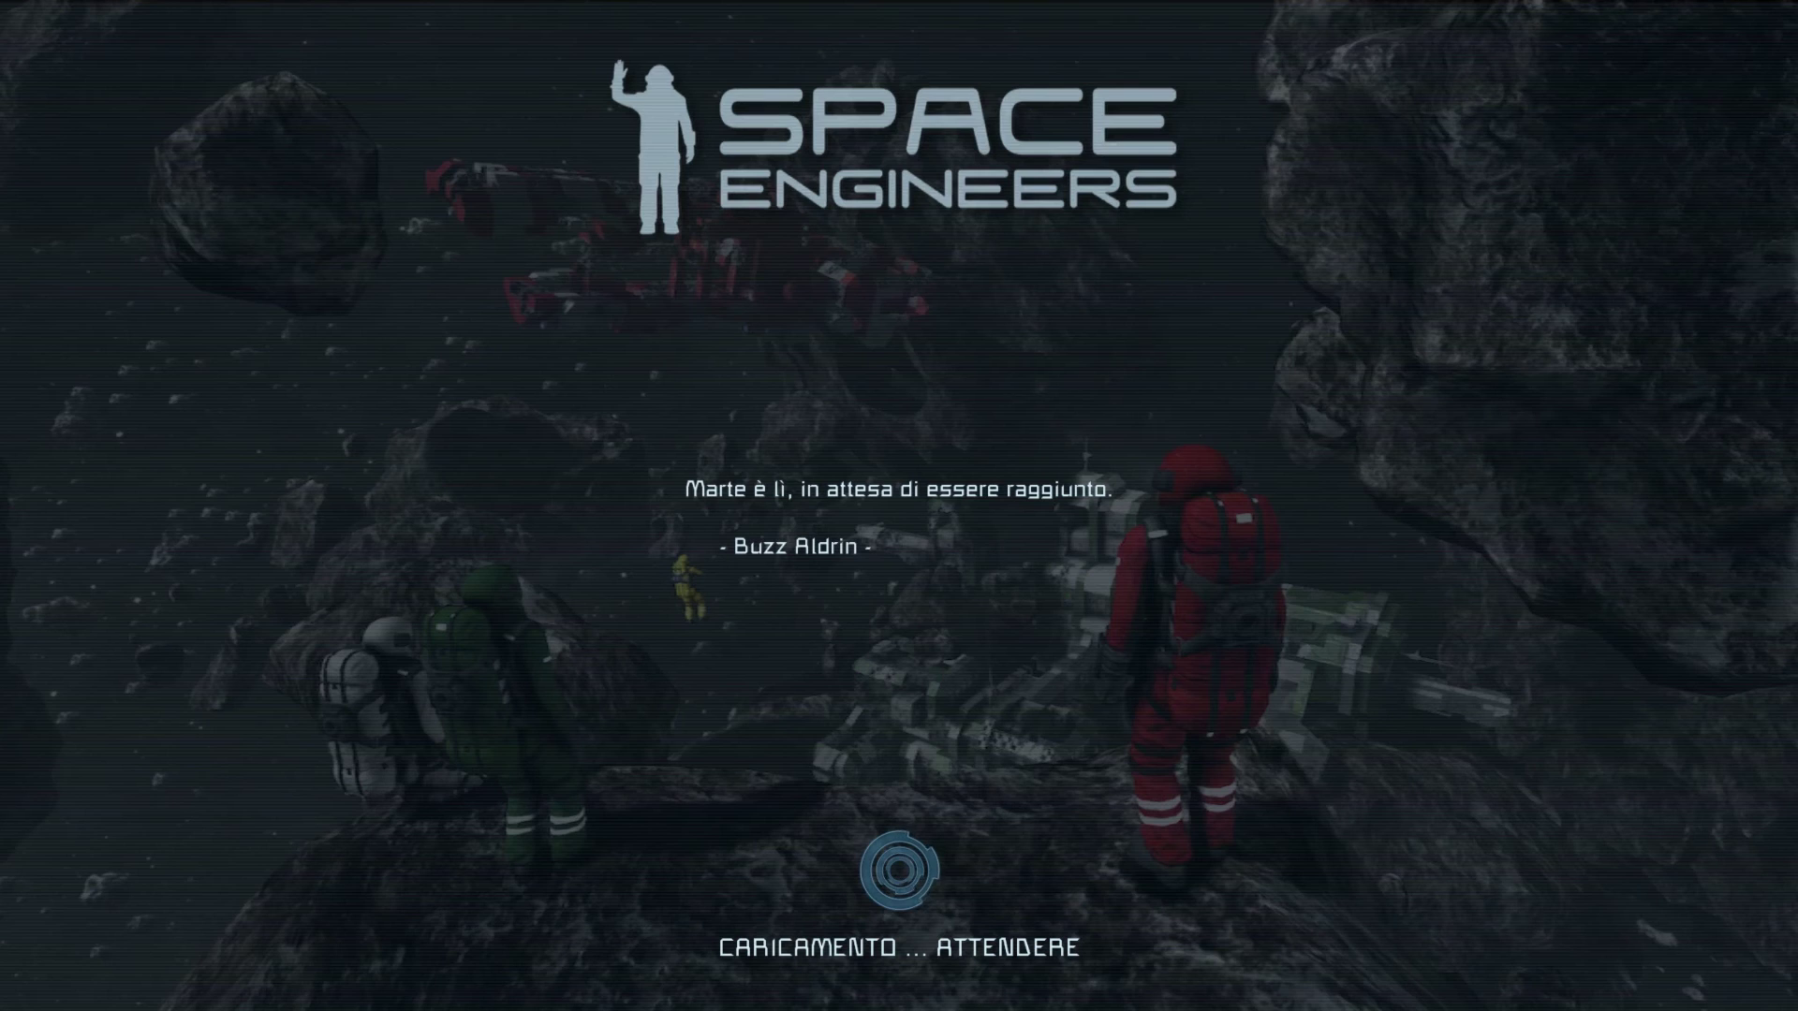